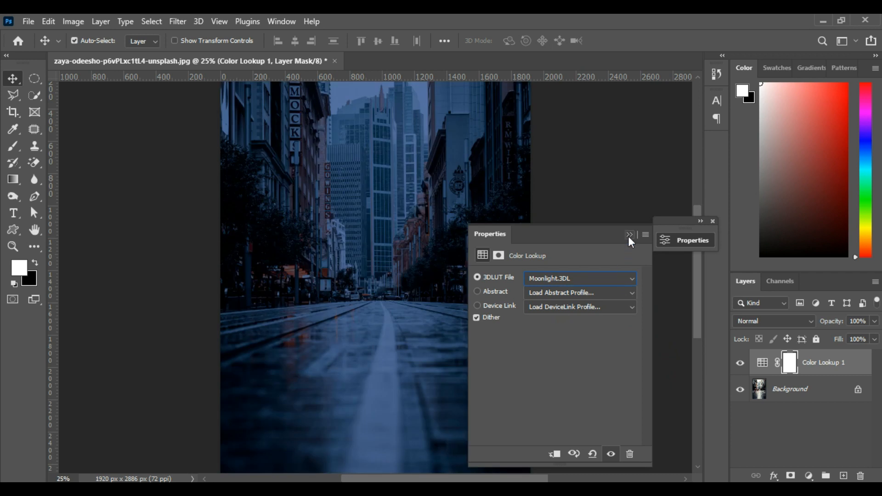
Step: Add an orange Solid Color fill layer above the Color Lookup layer and invert its mask to black
click(712, 221)
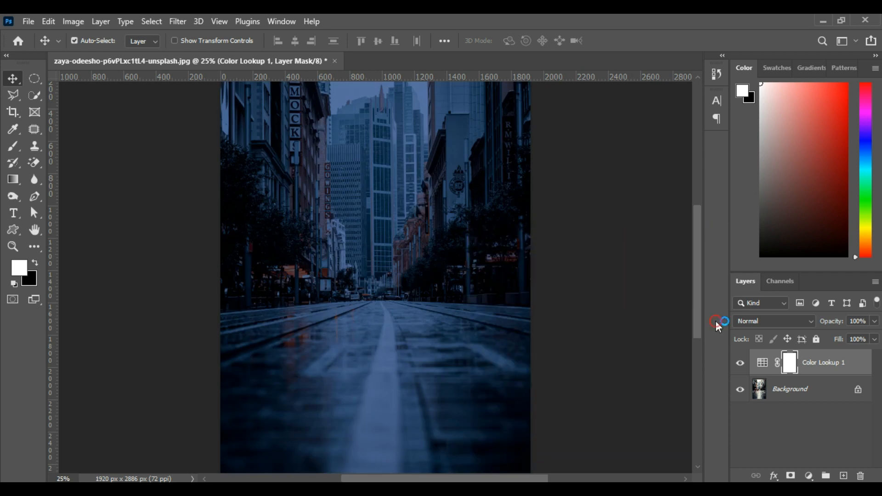
click(809, 476)
click(804, 251)
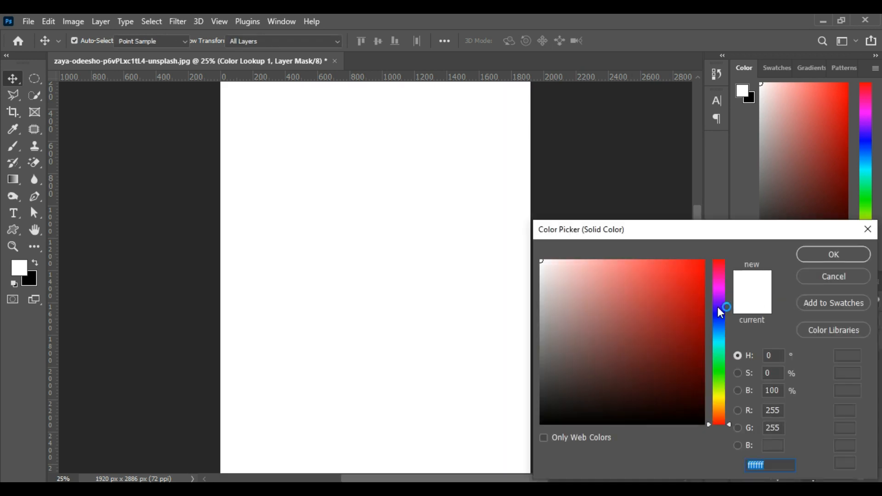
drag(707, 422, 709, 410)
drag(703, 283, 704, 260)
click(708, 412)
click(834, 255)
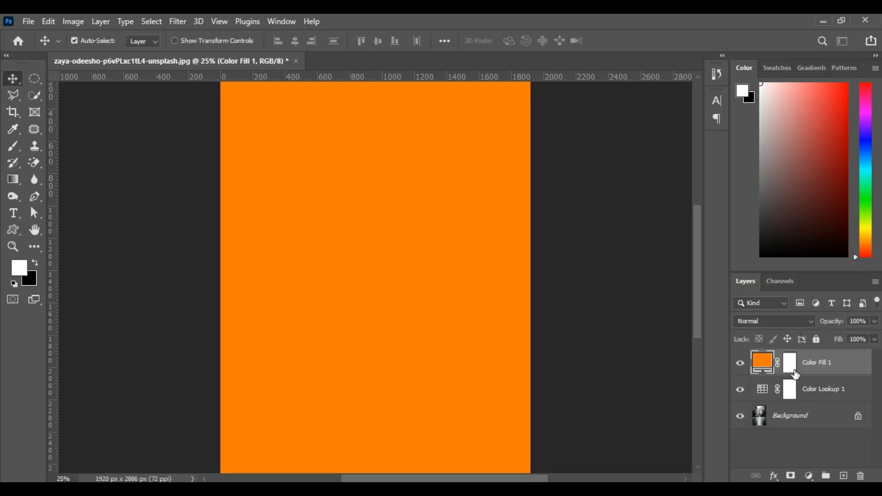
click(789, 362)
key(ctrl+i)
Step: Add a white Solid Color fill layer above the orange one and invert its mask to black
click(808, 476)
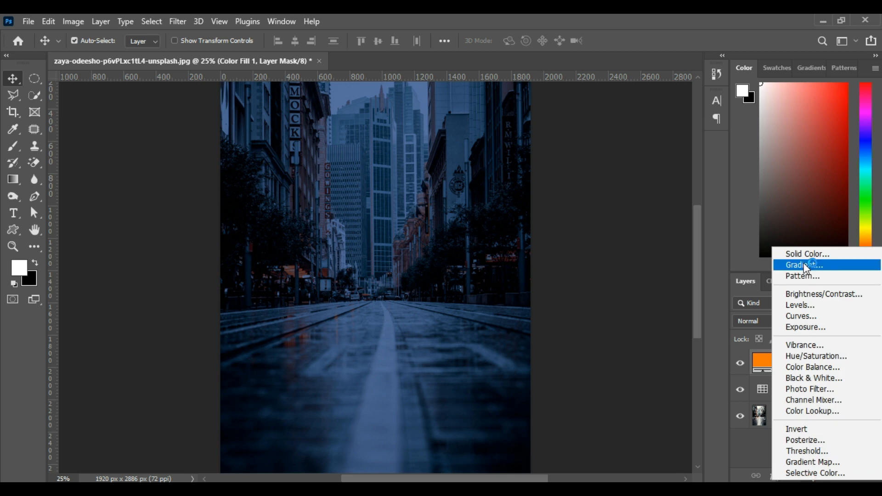
click(802, 251)
click(832, 255)
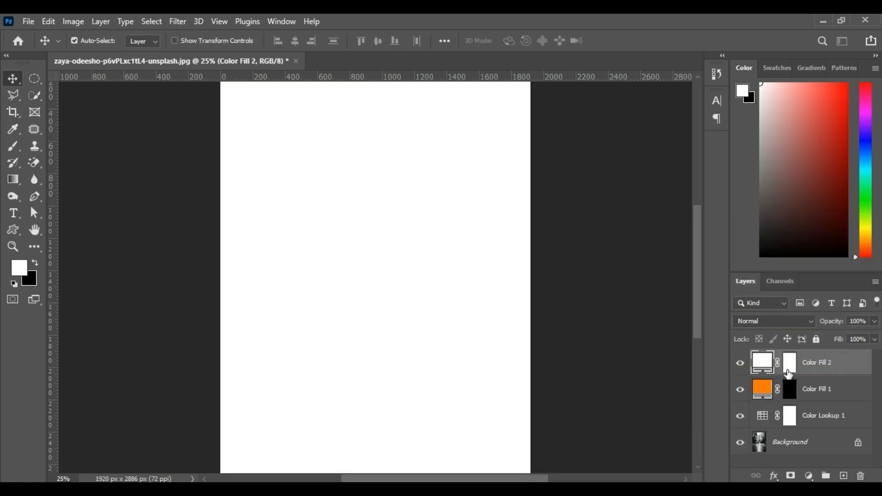
click(790, 364)
key(ctrl+i)
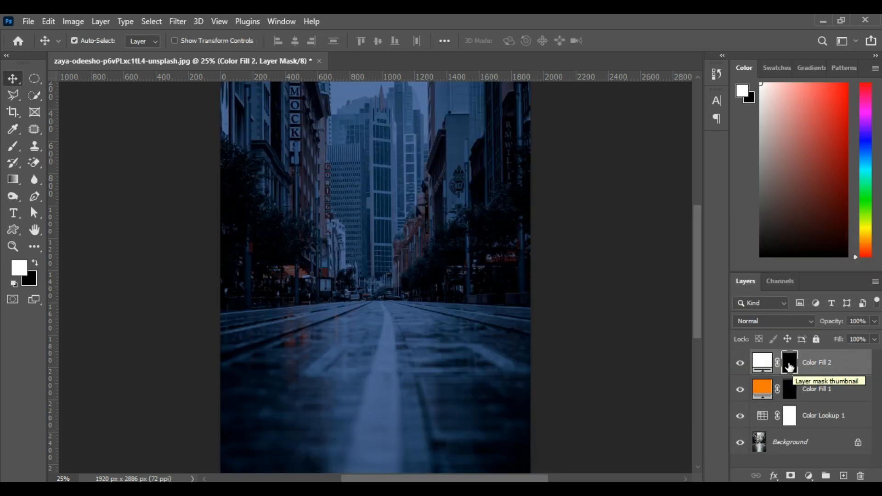
Step: Add a bright cyan Solid Color fill layer above the white one and invert its mask to black
click(808, 475)
click(802, 252)
click(704, 260)
drag(715, 404, 717, 339)
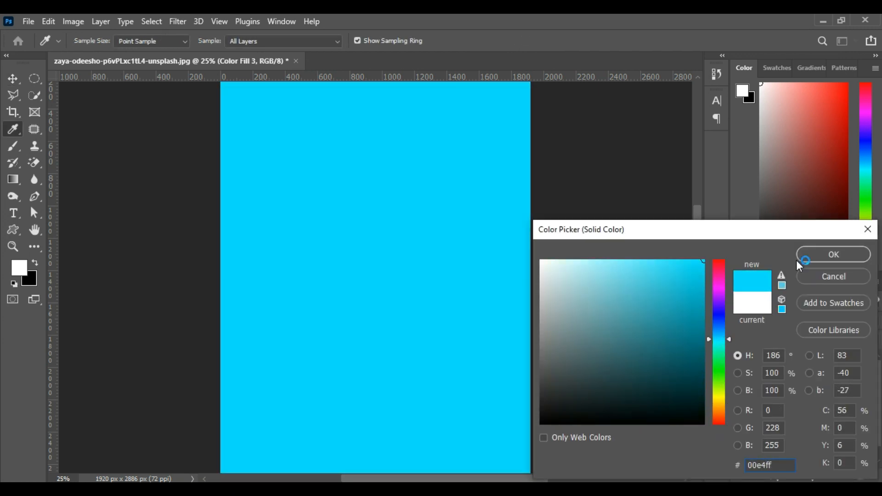
click(798, 260)
click(789, 363)
key(ctrl+i)
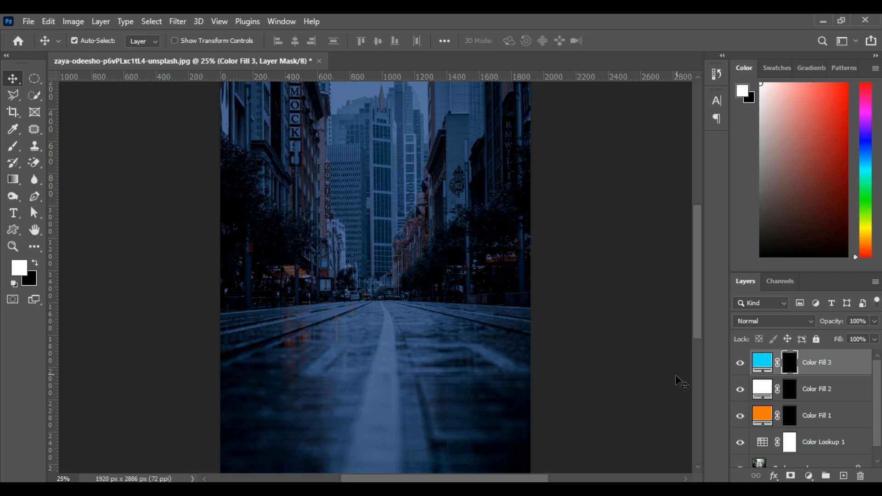
Step: Add a magenta Solid Color fill layer on top of the stack and invert its mask to black
click(809, 475)
click(808, 254)
click(705, 261)
drag(713, 383, 706, 286)
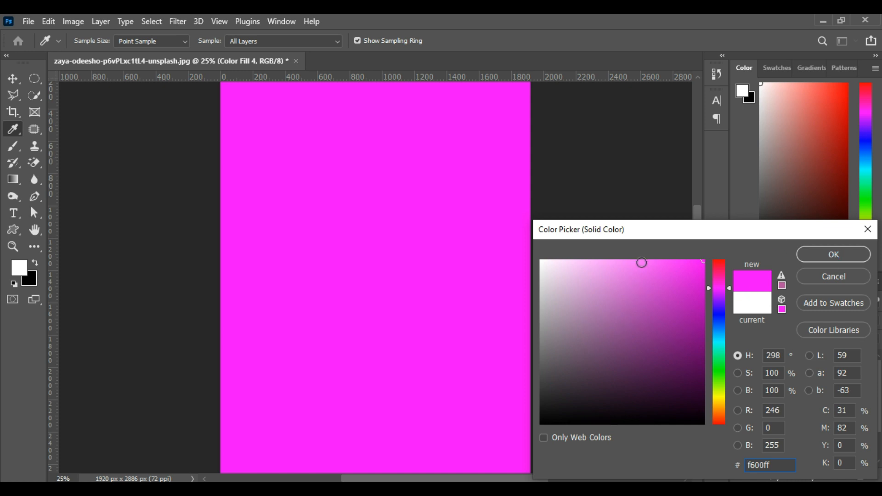
key(Return)
click(791, 367)
key(ctrl+i)
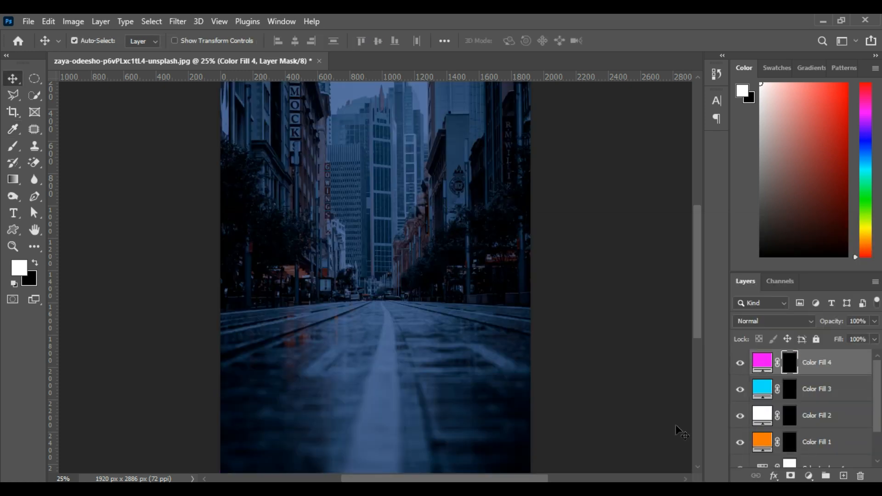
Step: Set the blend mode of all four Solid Color fill layers to Linear Dodge (Add)
click(794, 362)
ctrl+click(810, 398)
ctrl+click(811, 417)
ctrl+click(810, 441)
click(811, 321)
click(781, 288)
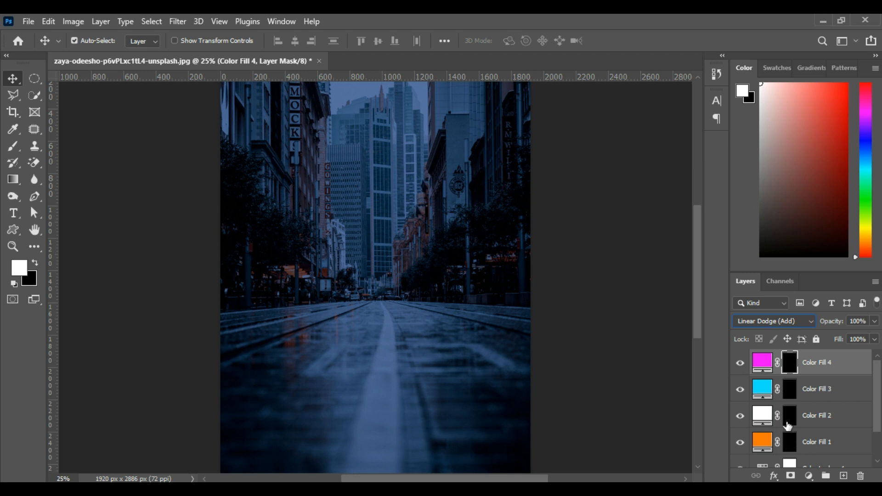
Step: Select the mask of the white fill layer for painting with the Brush tool
click(792, 420)
key(b)
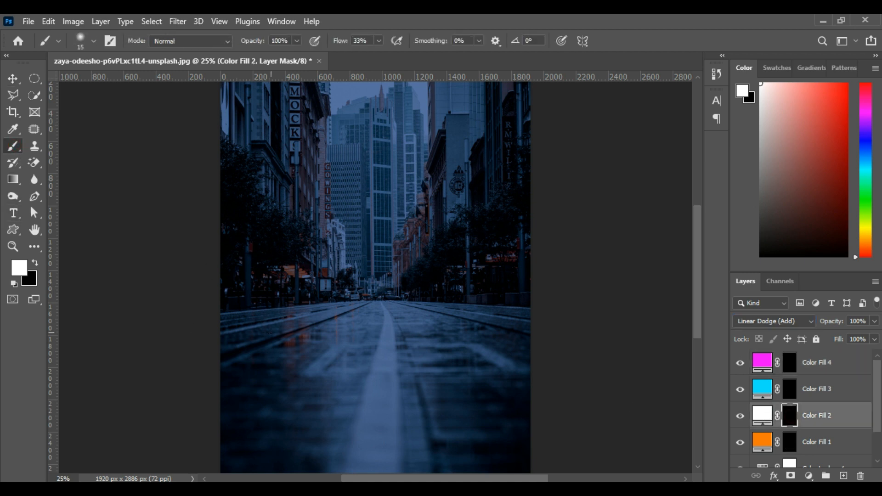
click(93, 42)
drag(79, 82, 89, 82)
mouse_move(335, 329)
mouse_down()
mouse_move(334, 386)
mouse_move(390, 362)
mouse_up()
key(ctrl+z)
Step: Paint white glows on the traffic lights with a 9 px brush, and on the smaller lamps and van headlight with a 7 px brush
scroll(390, 366, up, 6)
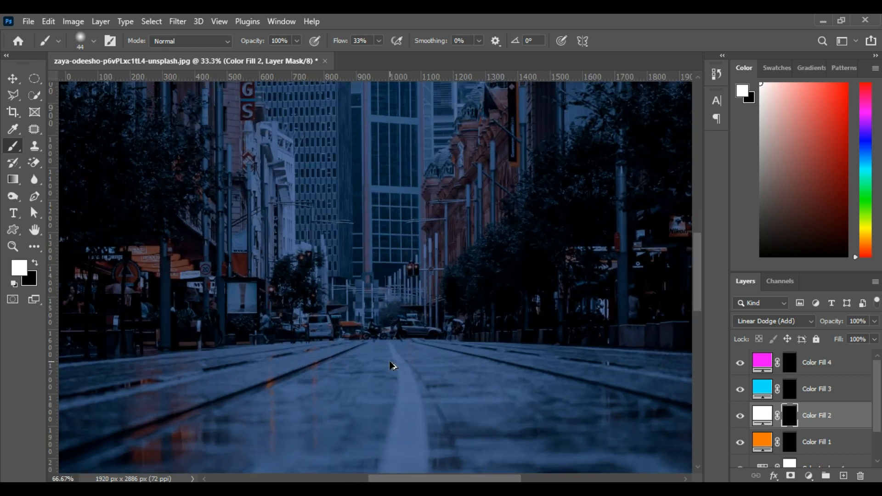
scroll(390, 360, down, 1)
click(92, 42)
drag(89, 82, 76, 83)
click(498, 220)
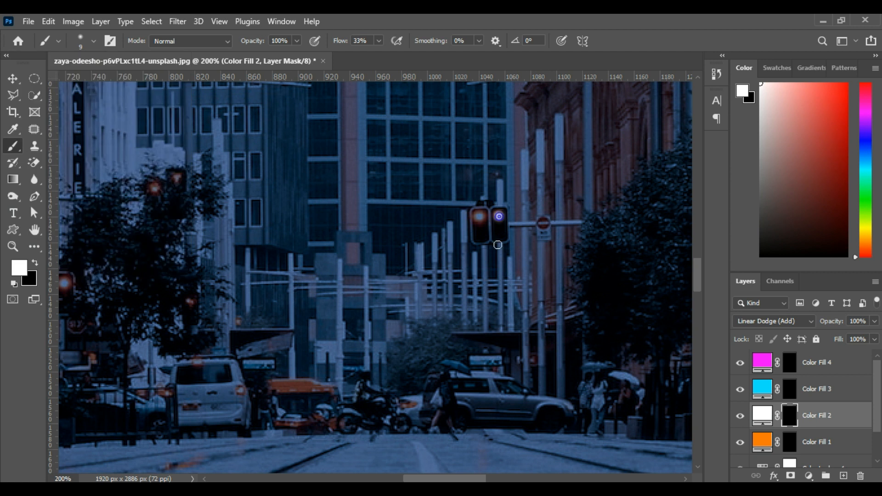
drag(460, 479, 417, 480)
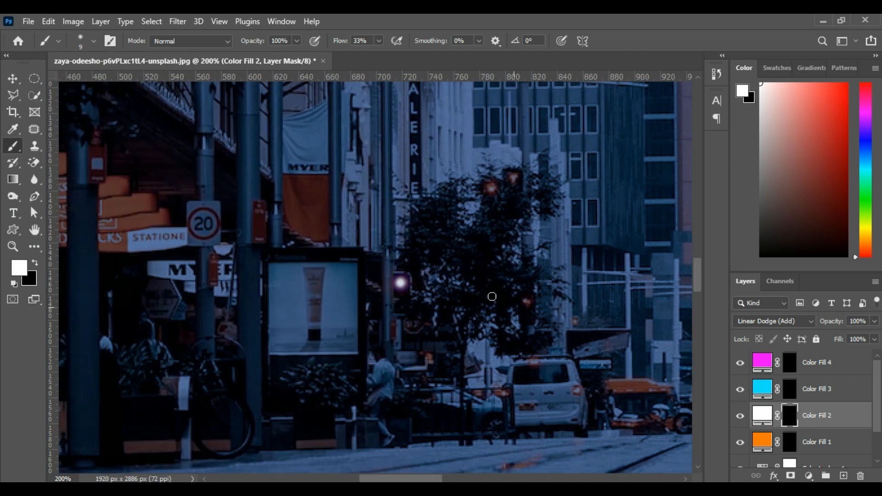
click(93, 41)
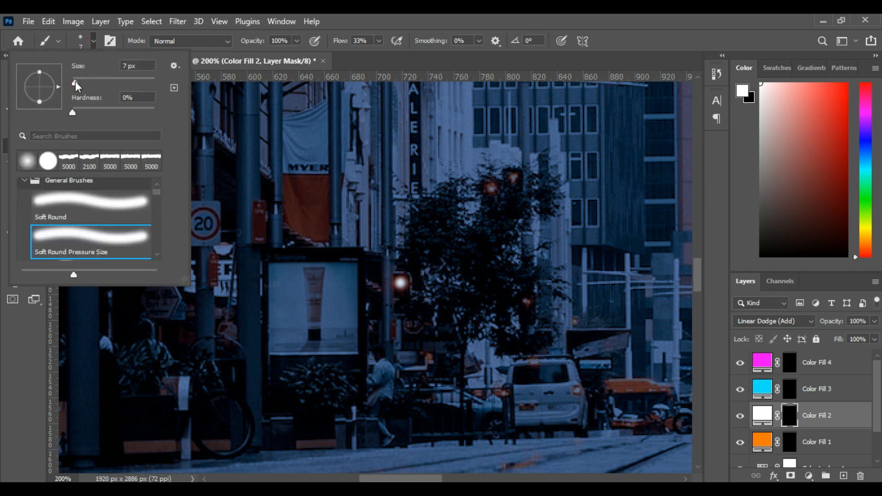
click(577, 390)
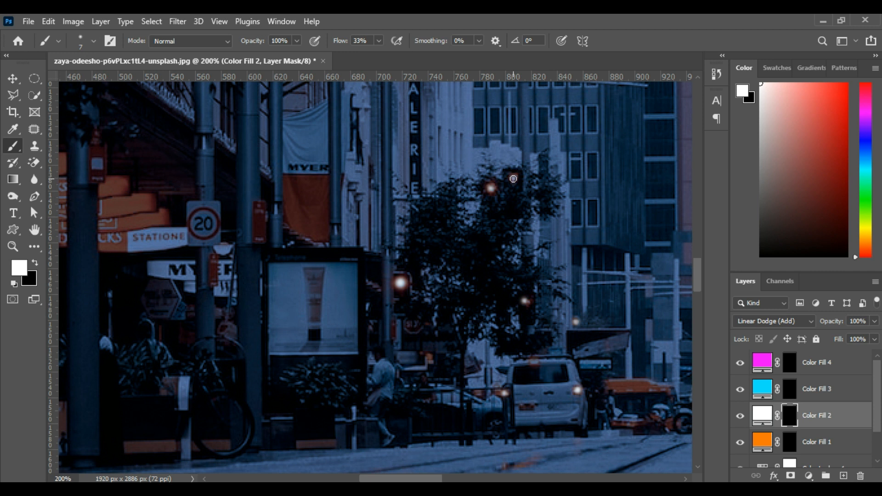
Step: Set the brush size to 23 px and the flow to 8%, and undo the test stroke near the storefront signs
scroll(465, 465, left, 4)
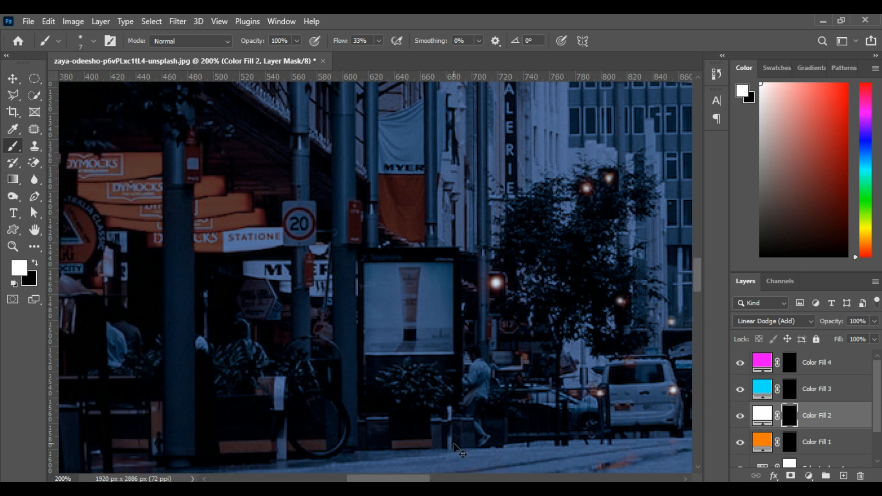
scroll(462, 454, down, 5)
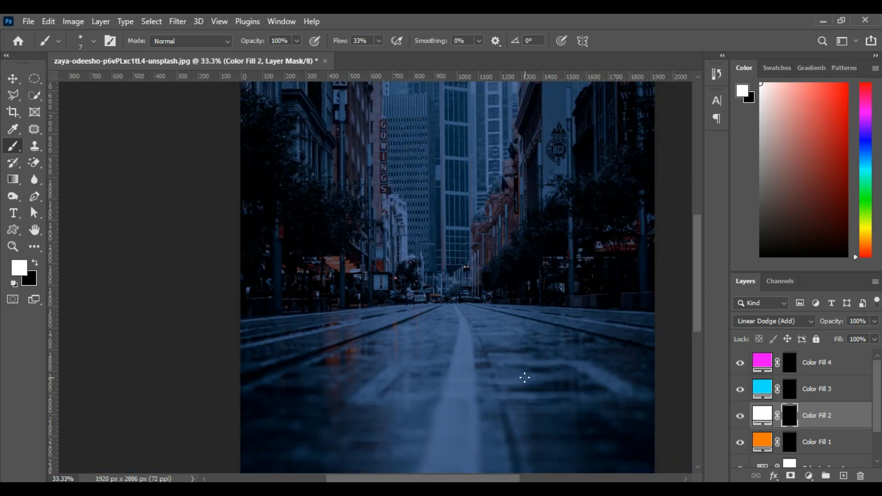
key(ctrl+plus)
key(ctrl+plus)
key(ctrl+plus)
key(ctrl+plus)
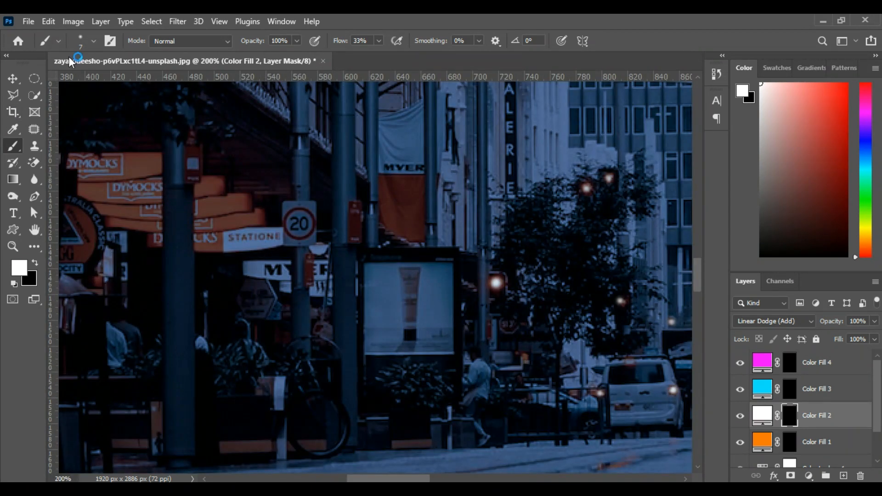
click(93, 41)
drag(76, 84, 81, 83)
mouse_move(250, 238)
mouse_down()
mouse_move(275, 237)
mouse_move(241, 238)
mouse_up()
key(ctrl+z)
drag(343, 43, 340, 44)
Step: Paint soft white glows over the Myer storefront sign, the lamp beside it and the white bollard below
mouse_move(277, 242)
mouse_down()
mouse_move(232, 241)
mouse_move(262, 240)
mouse_move(271, 268)
mouse_move(252, 270)
mouse_move(288, 277)
mouse_move(263, 267)
mouse_up()
mouse_move(330, 265)
mouse_down()
mouse_move(320, 285)
mouse_move(320, 257)
mouse_up()
drag(279, 387, 278, 397)
Step: Paint a soft white glow across the "kings" sign lettering near the Dymocks awnings
scroll(281, 444, down, 1)
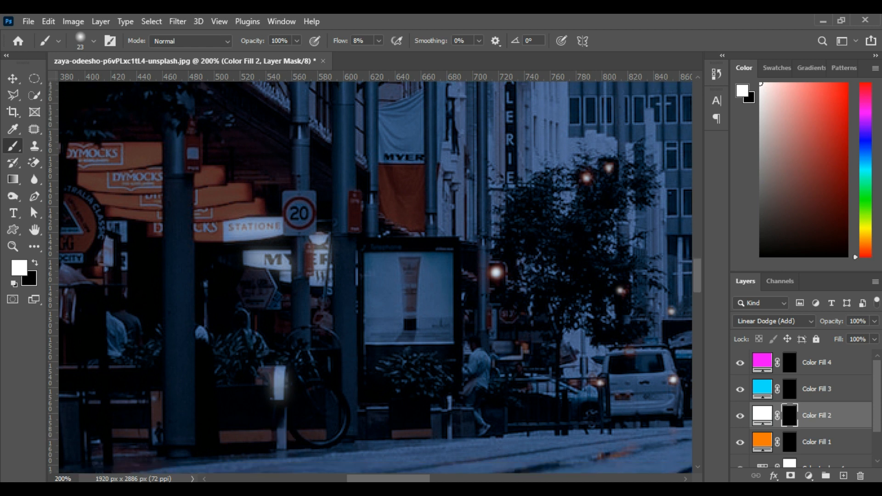
drag(404, 479, 409, 480)
scroll(341, 178, left, 5)
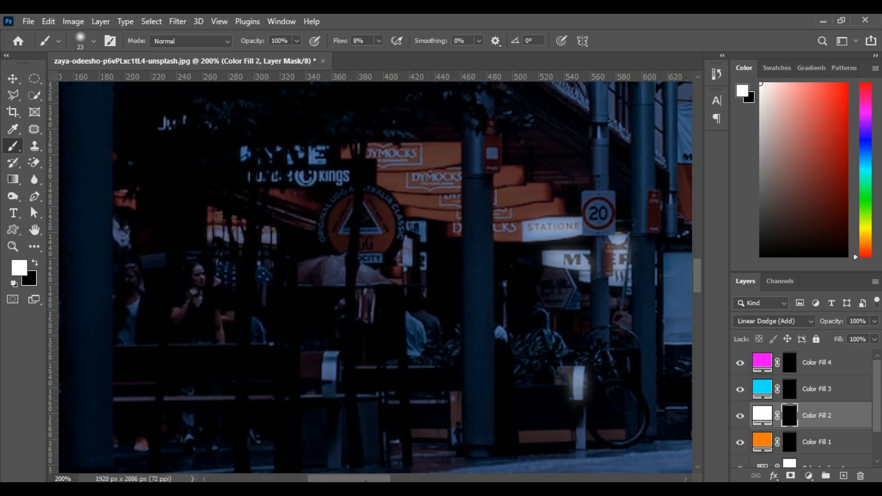
drag(342, 178, 257, 176)
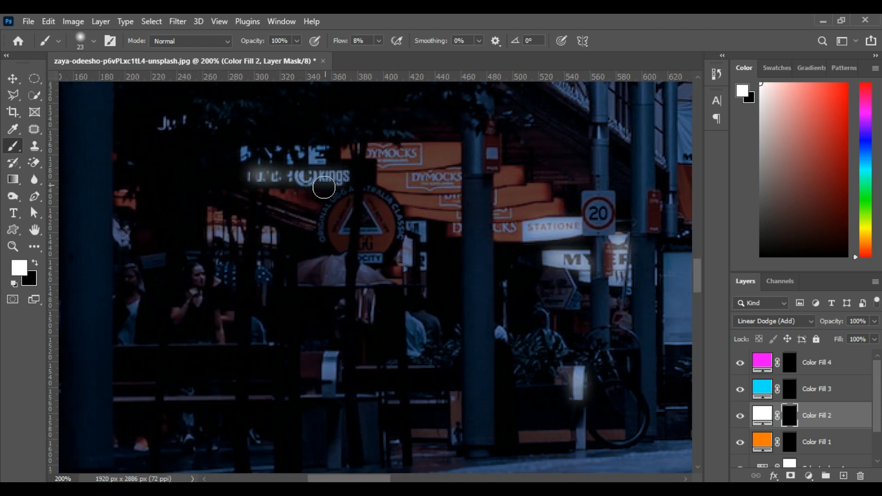
Step: Reduce the brush to 12 px and paint glows on the shop's interior lights, the bench end and the light beside the round sign
click(94, 41)
drag(81, 84, 77, 83)
click(208, 234)
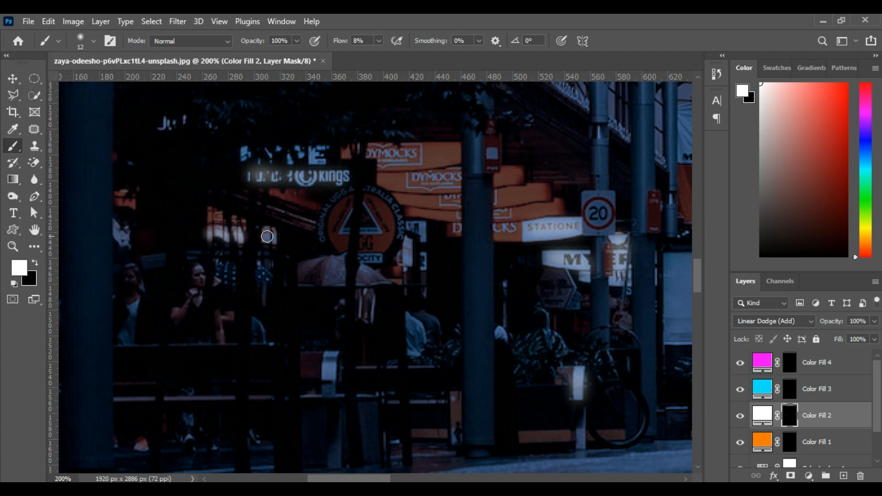
drag(334, 371, 327, 369)
scroll(404, 232, down, 1)
drag(404, 232, 422, 248)
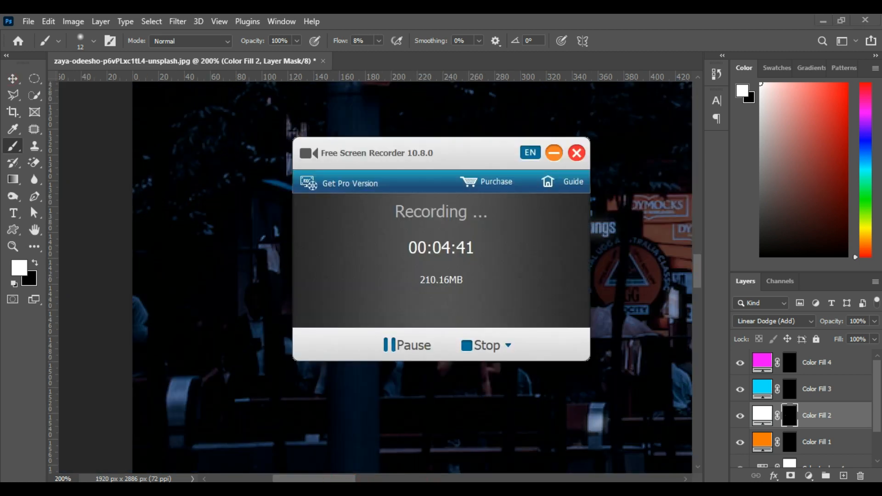
Step: Brighten the light beside the pole, the seated person's shirt and the far bench end with short white strokes
click(384, 283)
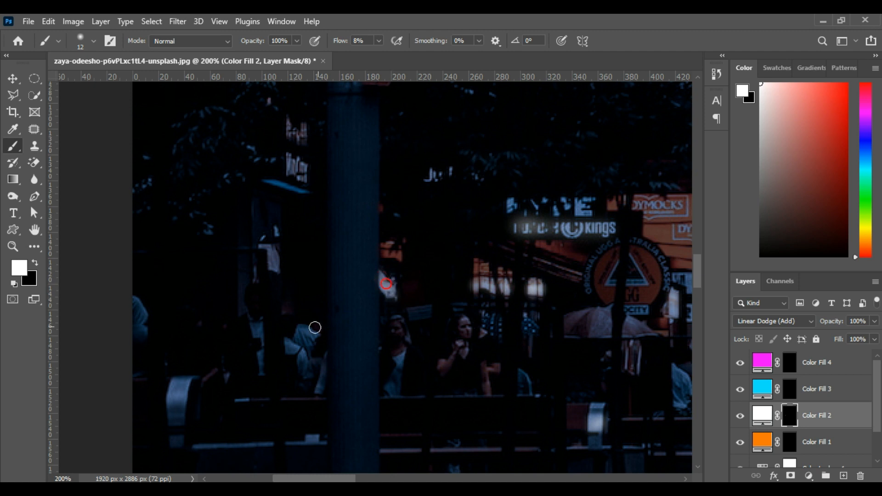
drag(303, 361, 305, 349)
drag(180, 395, 179, 413)
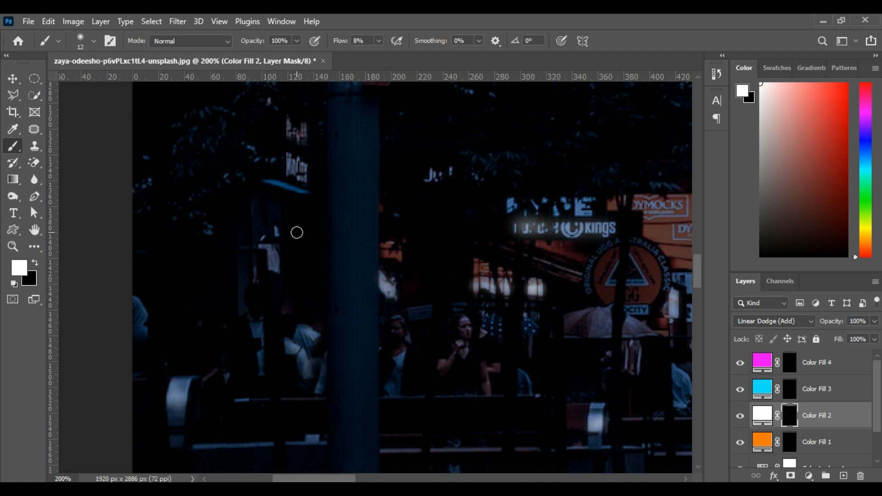
Step: Paint faint white glows near the small hanging sign beside the pole and along the slanted edges at the photo's left border
scroll(296, 221, up, 1)
mouse_move(291, 174)
mouse_down()
mouse_move(285, 213)
mouse_move(290, 226)
mouse_move(303, 236)
mouse_up()
scroll(374, 221, up, 2)
scroll(404, 295, up, 3)
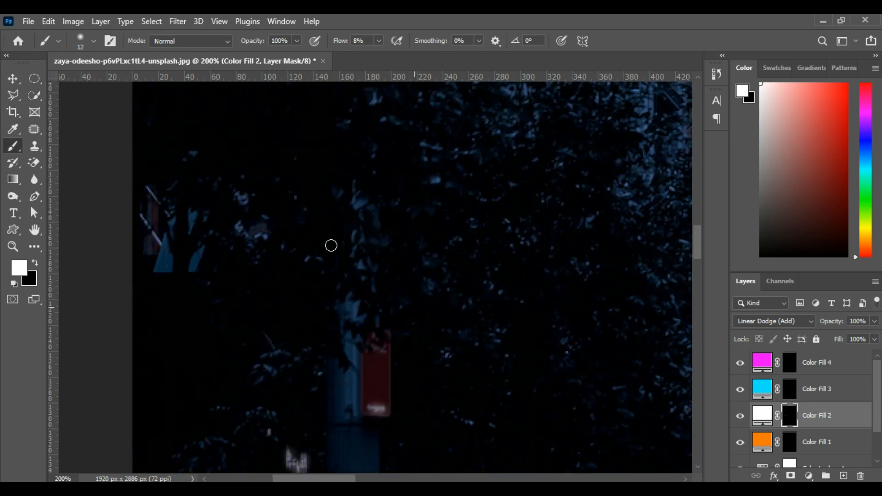
mouse_move(144, 219)
mouse_down()
mouse_move(157, 248)
mouse_move(173, 199)
mouse_move(158, 243)
mouse_move(152, 196)
mouse_up()
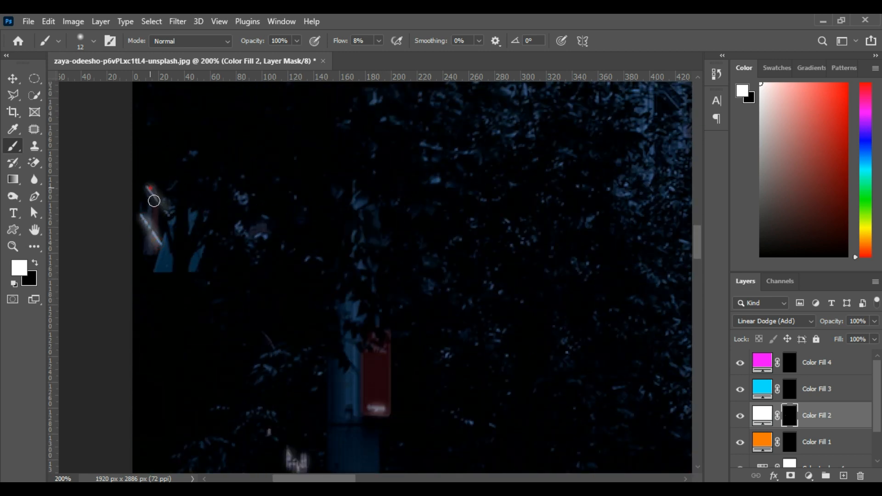
Step: Add white glows to the small lamp beside the storefront pole and to the bollards along the sidewalk
scroll(403, 296, down, 3)
key(ctrl+minus)
scroll(399, 332, down, 2)
drag(437, 478, 455, 477)
key(ctrl+plus)
key(ctrl+plus)
key(ctrl+plus)
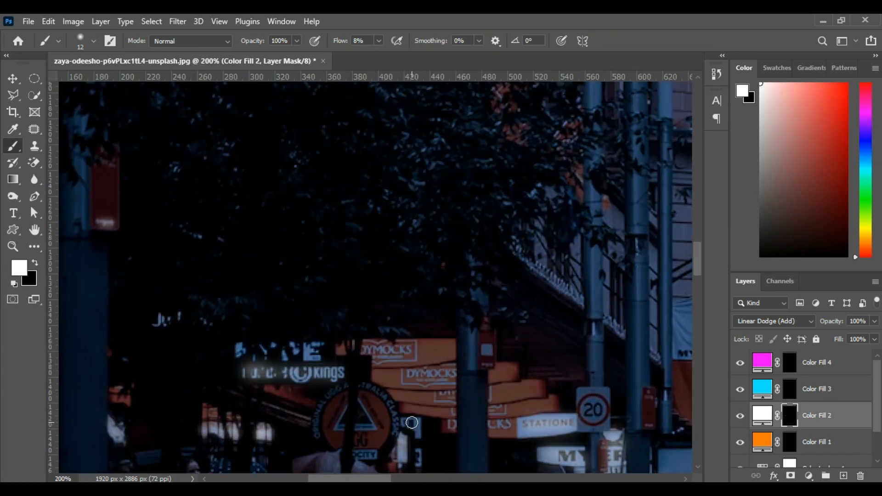
scroll(404, 290, down, 3)
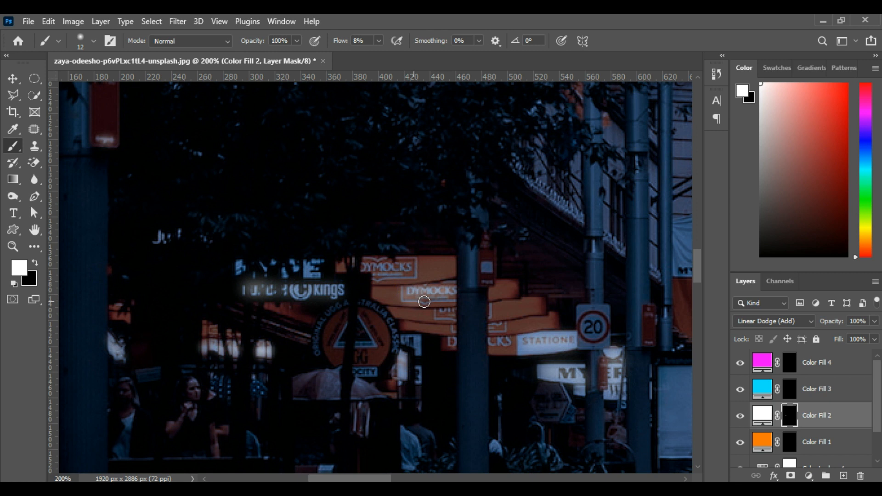
drag(352, 478, 395, 479)
scroll(358, 423, down, 3)
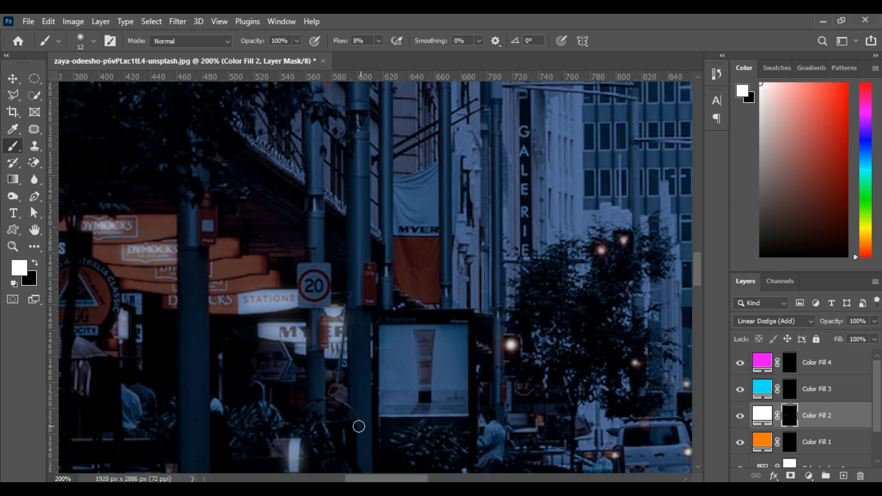
scroll(218, 375, right, 2)
scroll(431, 385, down, 3)
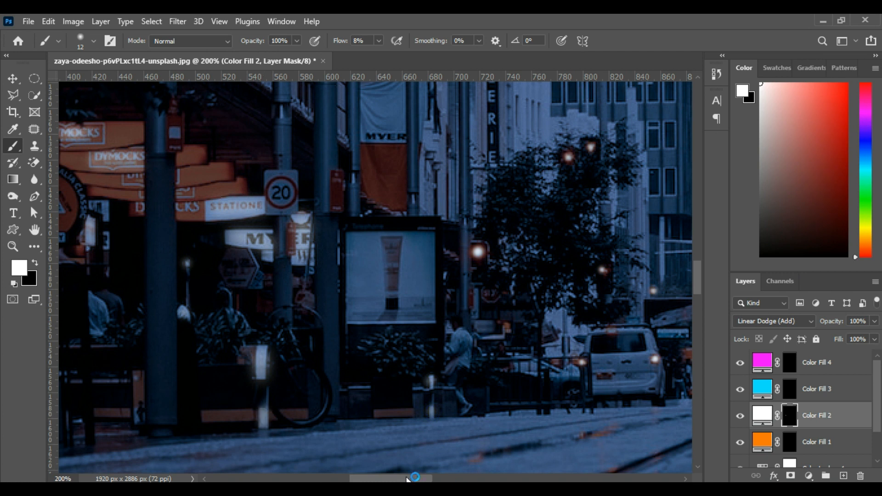
Step: Paint a short glow stroke on the right side of the street, and undo the longer stroke made after it
scroll(413, 423, right, 10)
drag(519, 478, 547, 480)
mouse_move(550, 171)
mouse_down()
mouse_move(555, 189)
mouse_move(543, 175)
mouse_move(544, 190)
mouse_up()
mouse_move(450, 175)
mouse_down()
mouse_move(426, 174)
mouse_move(397, 203)
mouse_move(341, 185)
mouse_move(363, 214)
mouse_move(368, 204)
mouse_move(299, 218)
mouse_up()
key(ctrl+z)
Step: Outline the letter G of the vertical building sign with the Polygonal Lasso and fill it with white on the cyan layer's mask, then deselect
scroll(344, 246, down, 1)
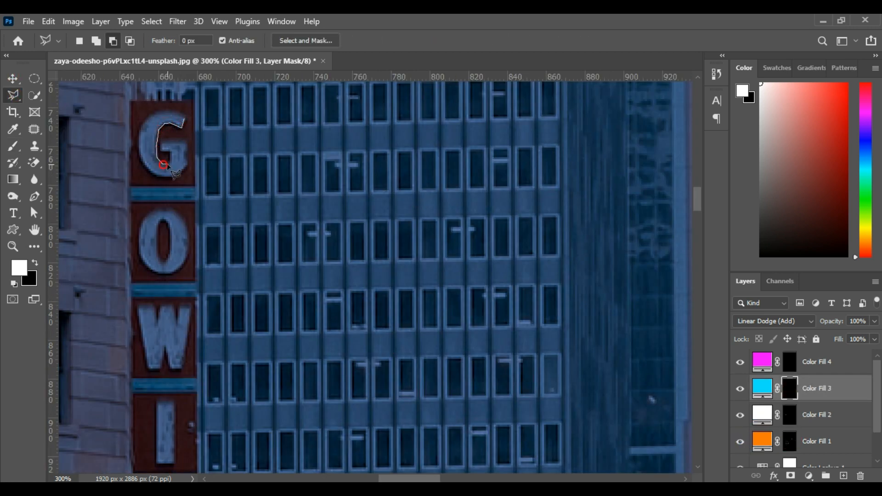
click(184, 143)
click(187, 123)
key(alt+BackSpace)
key(ctrl+d)
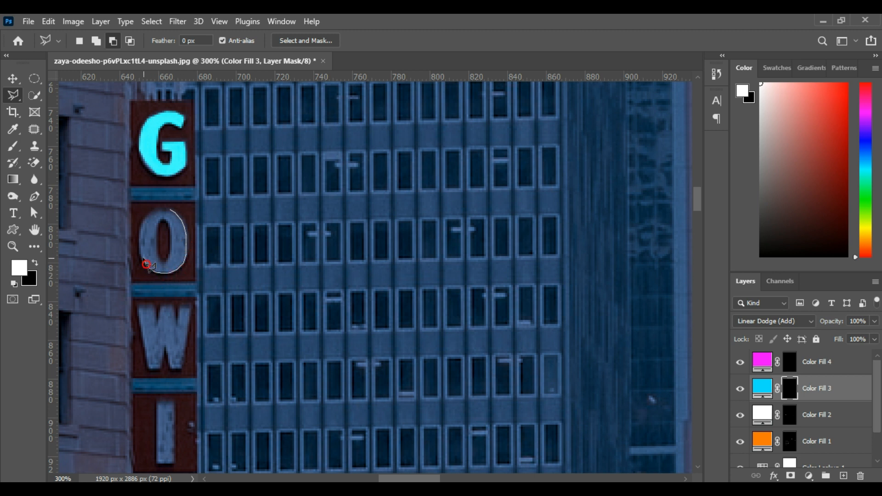
Step: Outline the letters O and W of the vertical GOWINGS sign with the Polygonal Lasso, combining both in one selection
click(163, 210)
shift+click(190, 308)
click(180, 308)
click(179, 323)
click(176, 308)
click(155, 307)
click(139, 306)
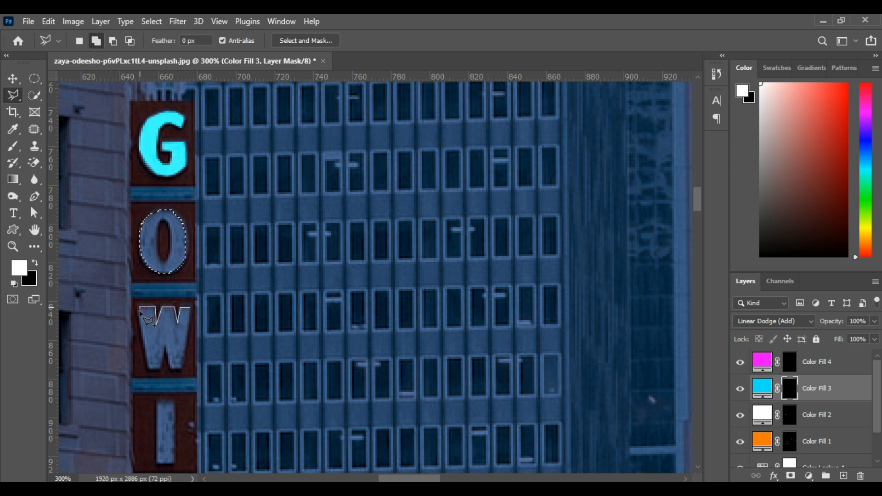
click(148, 369)
click(158, 368)
click(165, 343)
click(171, 368)
click(180, 368)
double_click(187, 331)
Step: Add the sign's letter I to the selection with a four-sided Polygonal Lasso outline
scroll(161, 343, down, 3)
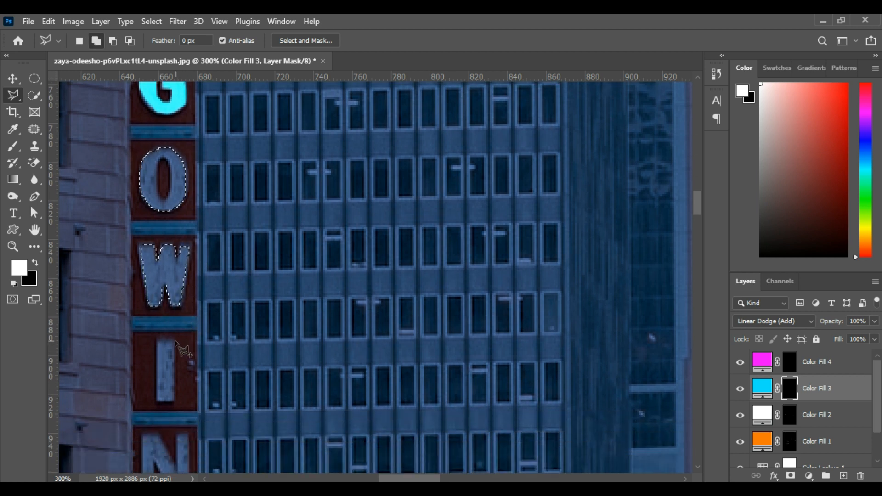
click(157, 339)
click(158, 401)
click(175, 401)
click(174, 339)
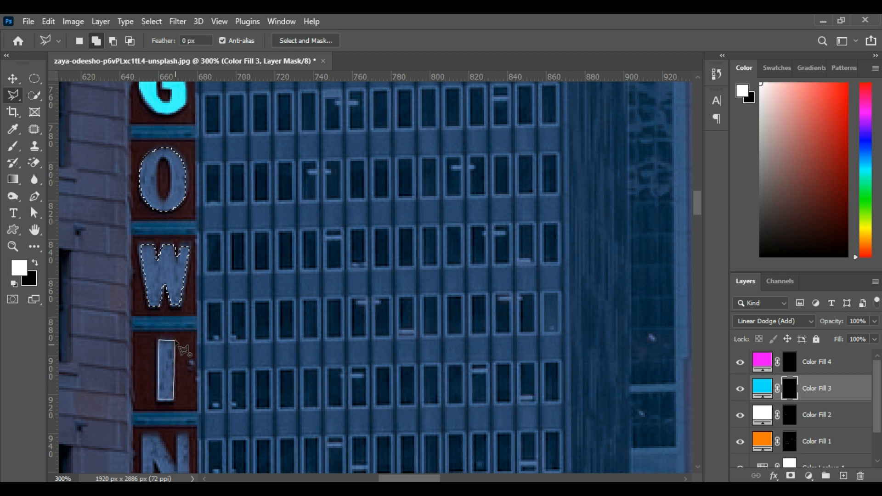
click(157, 339)
Step: Trace the sign's letter N with the Polygonal Lasso and add it to the selection
scroll(176, 348, down, 2)
scroll(184, 356, down, 4)
click(178, 322)
click(188, 323)
click(188, 382)
click(173, 382)
click(154, 348)
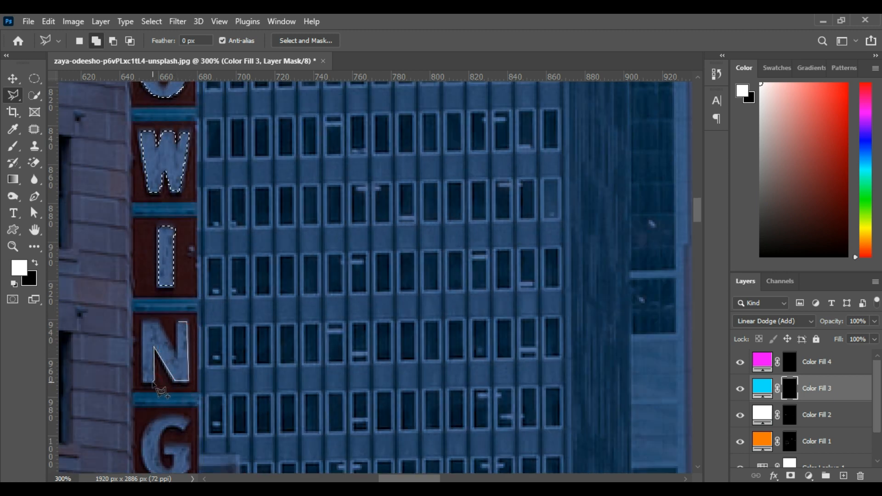
click(154, 382)
click(143, 383)
click(143, 322)
click(158, 321)
click(178, 357)
click(178, 322)
Step: Trace the second letter G, below the N, with the Polygonal Lasso and add it to the selection
scroll(191, 329, down, 4)
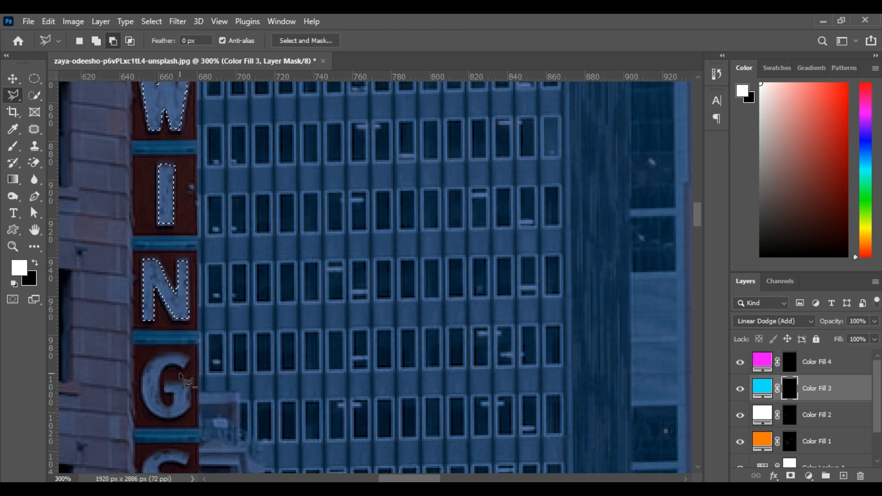
click(190, 327)
click(183, 336)
click(174, 333)
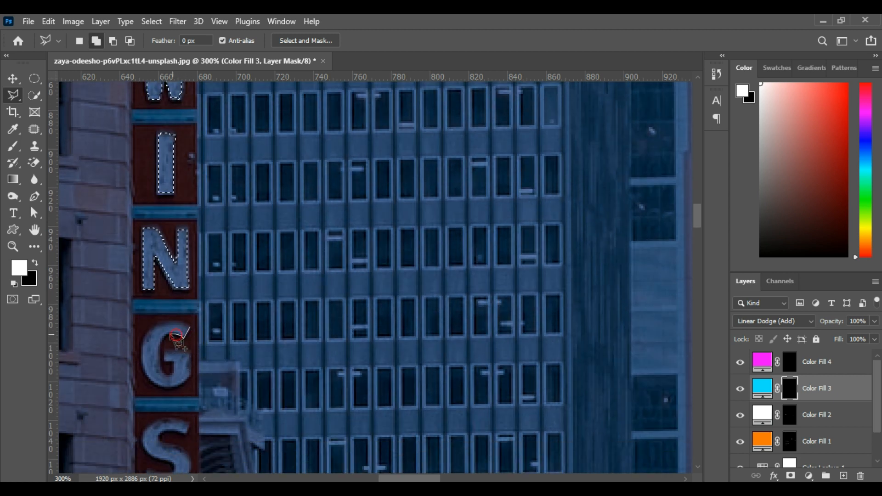
click(163, 343)
click(161, 356)
click(162, 367)
click(165, 375)
click(171, 375)
click(175, 372)
click(174, 353)
click(189, 352)
click(188, 367)
click(186, 381)
click(176, 388)
click(162, 389)
click(150, 380)
click(144, 365)
click(147, 339)
click(157, 327)
click(173, 324)
click(184, 325)
click(189, 327)
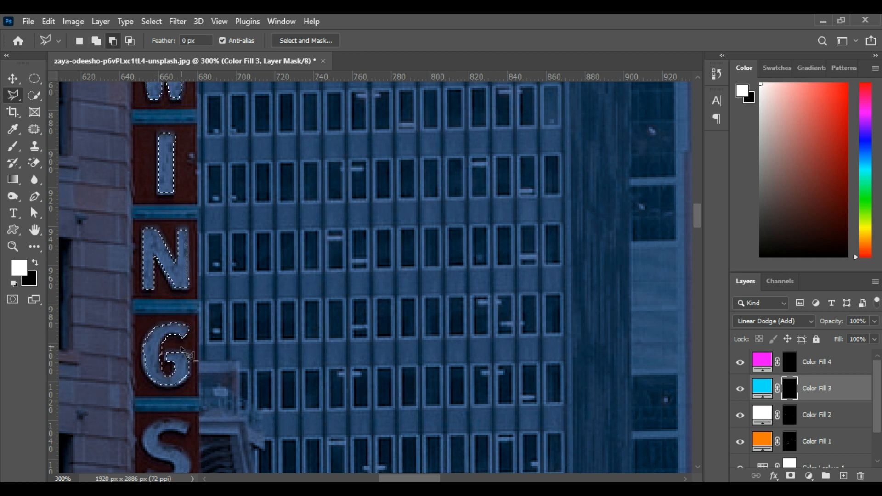
Step: Add an outline of the letter S to the selection and fill all selected letters with white on the cyan layer's mask, then deselect
scroll(190, 322, down, 3)
click(189, 311)
click(188, 318)
click(174, 317)
click(162, 319)
click(162, 331)
click(182, 339)
click(189, 351)
click(189, 360)
click(182, 366)
click(166, 373)
click(146, 366)
click(147, 359)
click(159, 363)
click(181, 356)
double_click(170, 347)
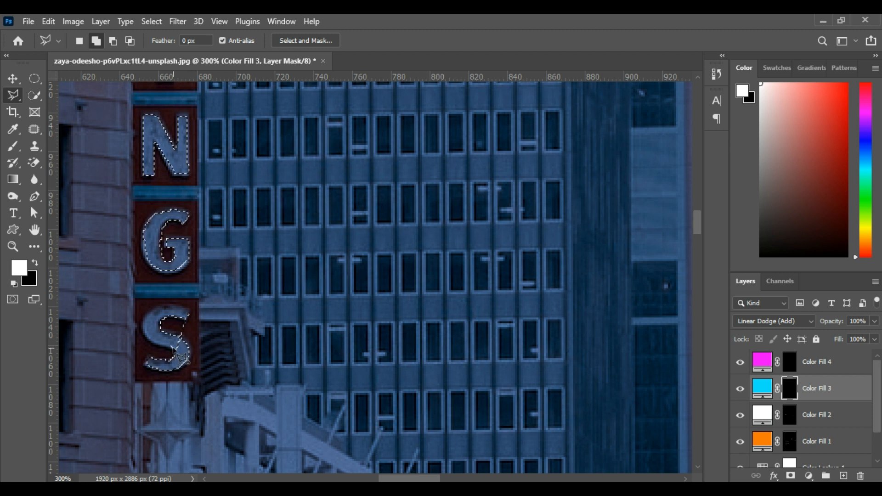
key(alt+BackSpace)
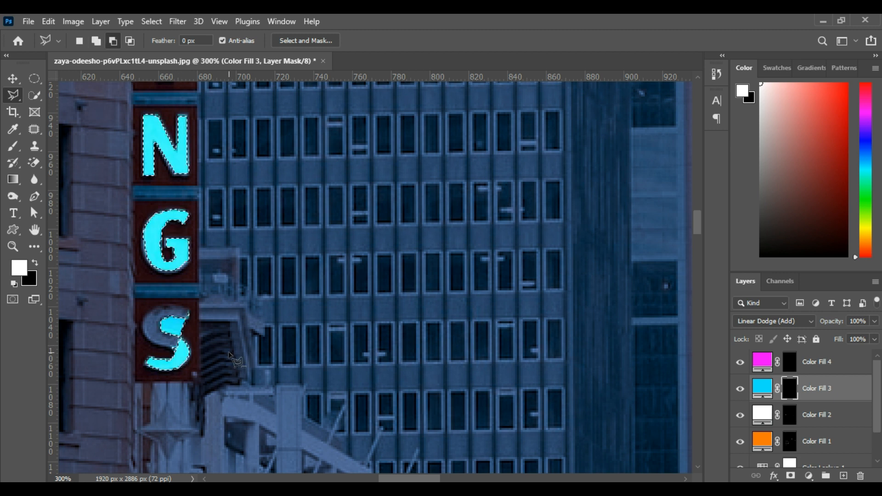
key(ctrl+d)
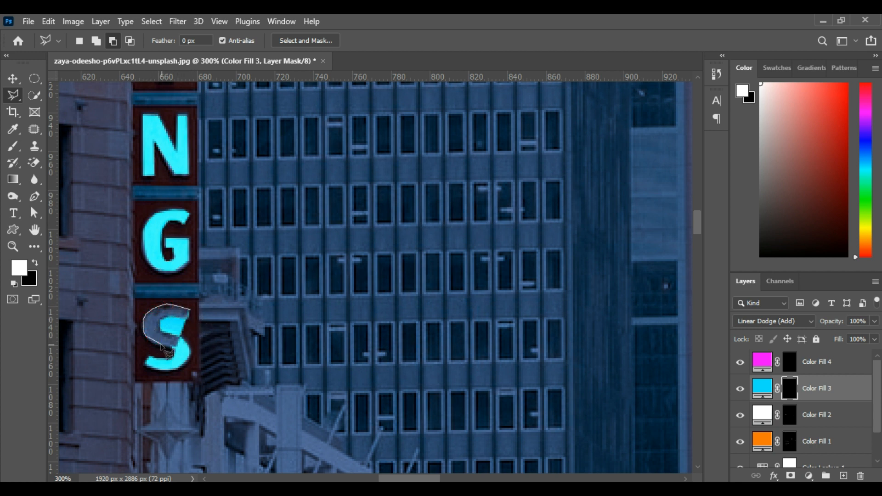
Step: Outline the unfilled upper-left part of the S, fill it with white on the mask, and deselect
click(173, 351)
click(188, 314)
key(alt+BackSpace)
click(13, 79)
key(ctrl+d)
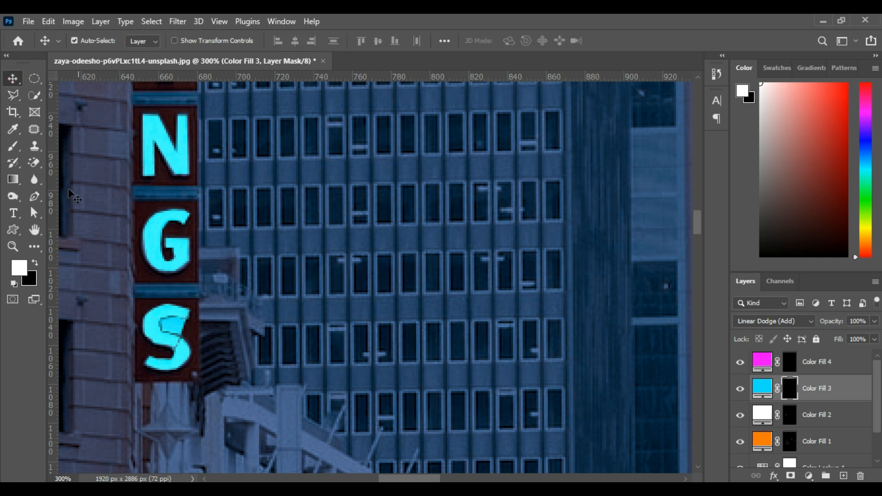
Step: Paint black on the mask with a 7 px soft brush to darken the gap in the upper curve of the S
click(35, 262)
click(13, 146)
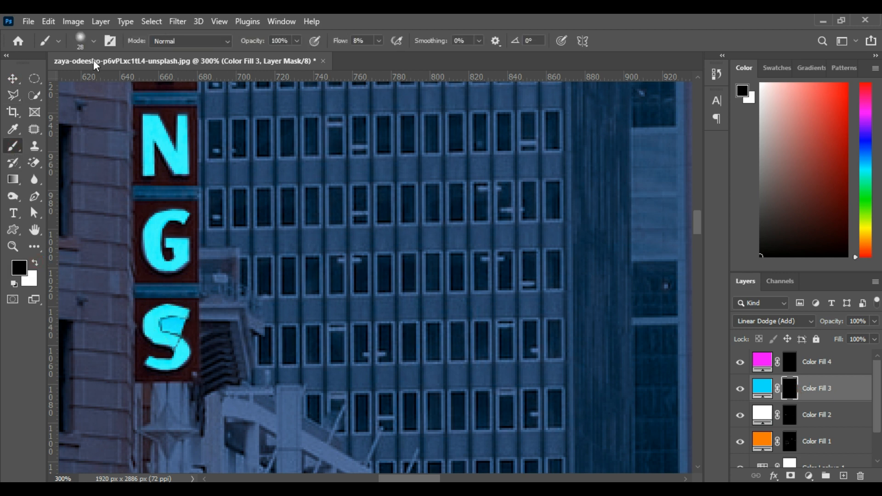
click(85, 40)
drag(87, 87, 81, 88)
text(7)
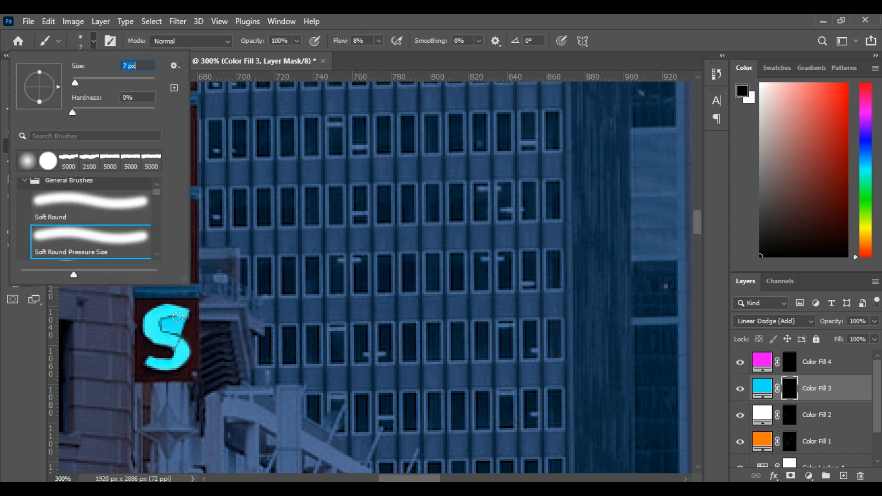
key(Return)
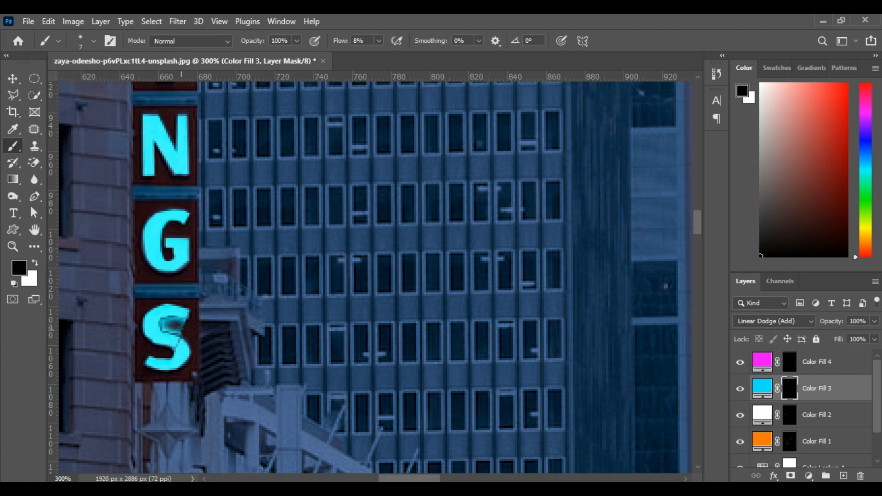
Step: Mask out the centre of the sign's letter O in black with a 10 px Hard Round brush, undoing and repeating the first stroke
key(ctrl+minus)
key(ctrl+minus)
key(ctrl+minus)
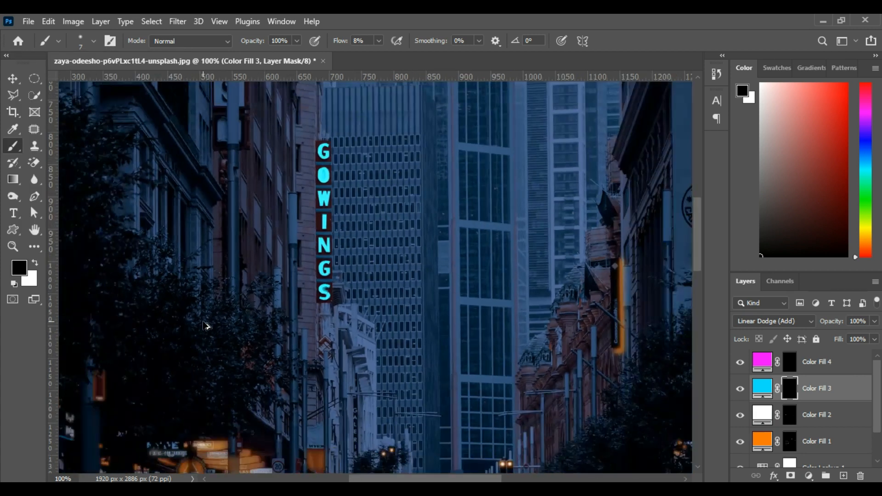
scroll(203, 322, up, 3)
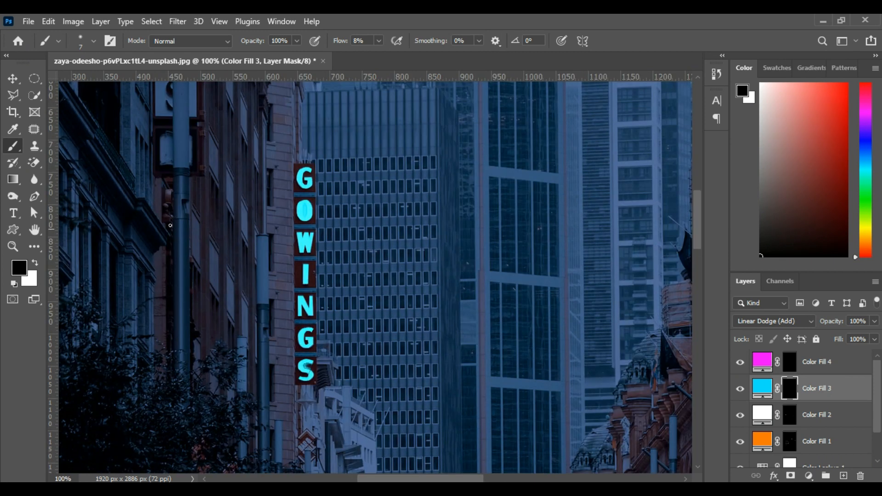
click(93, 41)
scroll(76, 230, down, 1)
click(90, 237)
drag(74, 82, 77, 83)
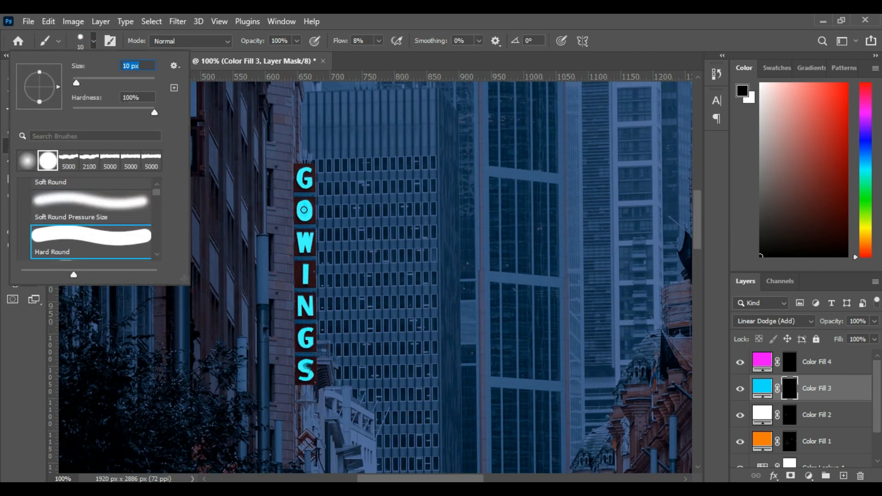
key(Return)
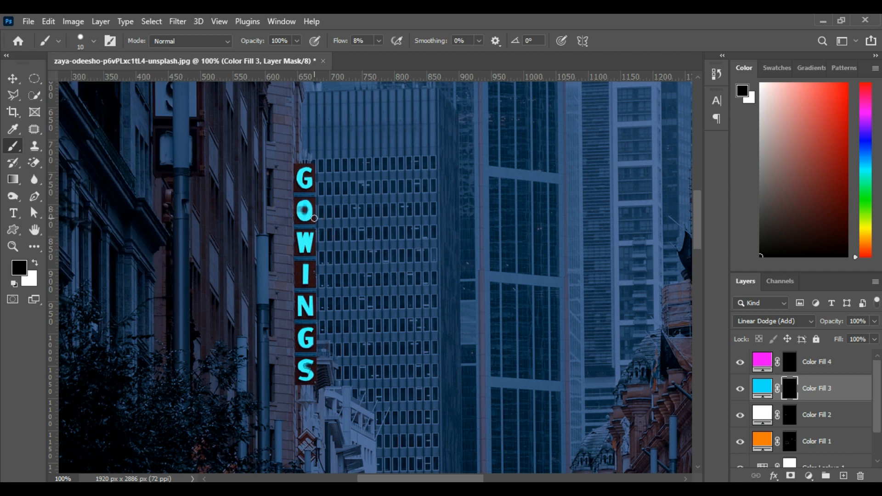
key(ctrl+z)
drag(304, 209, 305, 214)
key(ctrl+alt+i)
click(618, 368)
Step: Make white the foreground color and set the brush size to 17 px for the storefronts on the street's right side
key(ctrl+minus)
drag(490, 476, 518, 480)
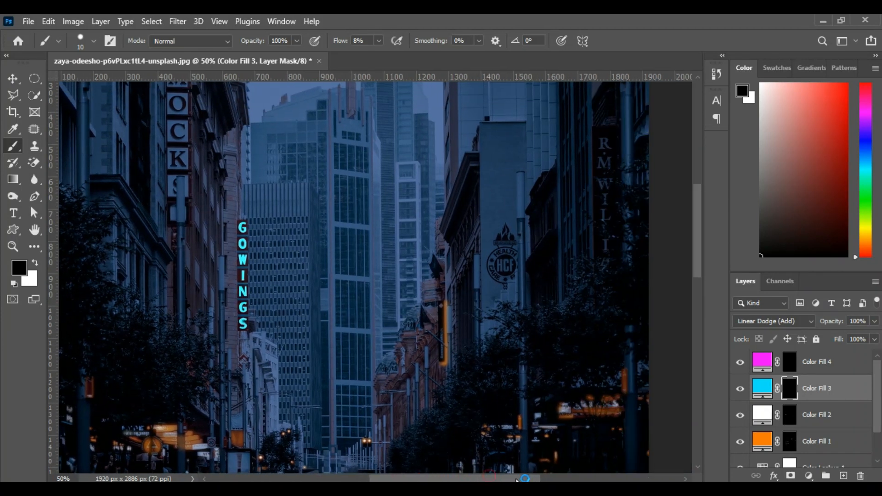
click(36, 263)
key(ctrl+plus)
key(ctrl+plus)
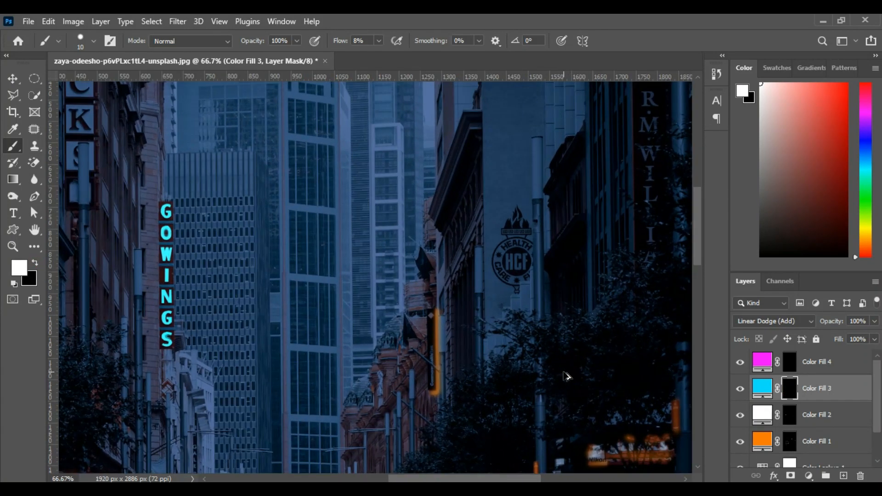
scroll(567, 378, down, 10)
drag(490, 479, 524, 478)
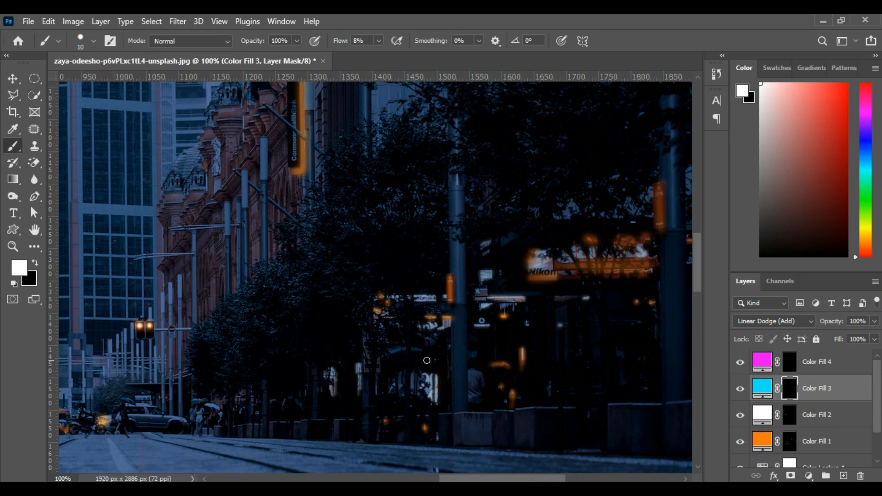
click(94, 41)
key(Up)
key(Up)
key(Up)
key(Up)
key(Up)
key(Up)
key(Up)
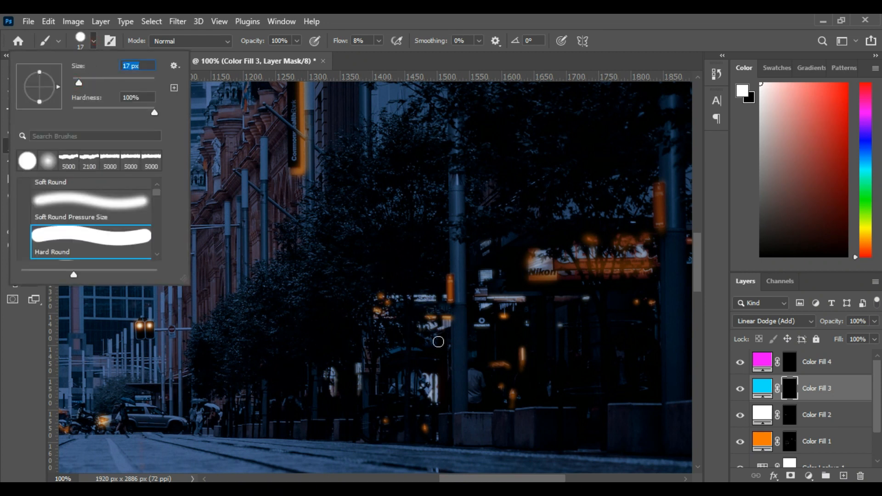
click(401, 378)
key(ctrl+z)
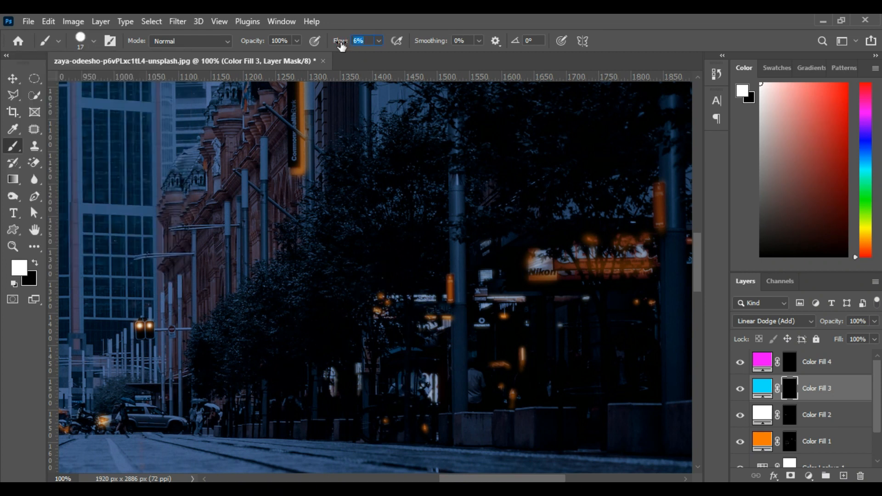
drag(411, 376, 412, 389)
key(ctrl+z)
click(766, 389)
click(791, 390)
drag(180, 269, 181, 324)
key(ctrl+z)
Step: Lower the brush flow to 2% and paint faint cyan glows on the small shop signs beside the pole and above the Nikon sign
drag(342, 43, 340, 44)
drag(504, 306, 507, 304)
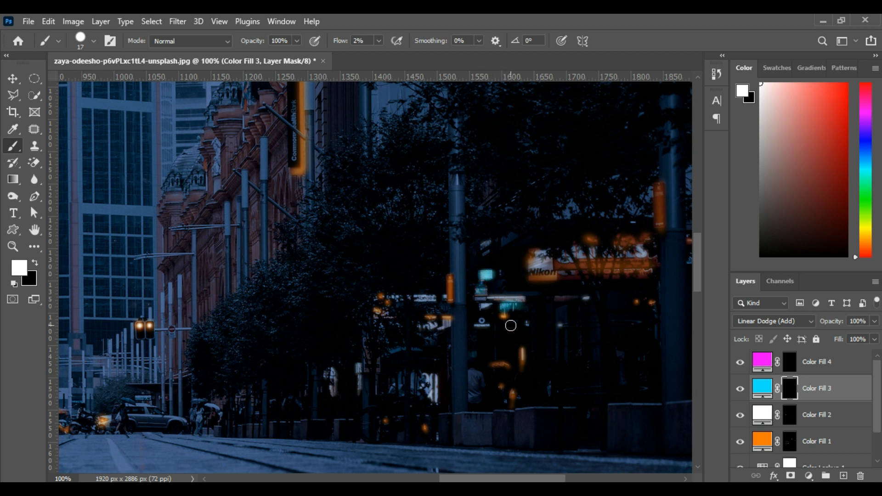
drag(541, 479, 566, 478)
drag(508, 254, 512, 254)
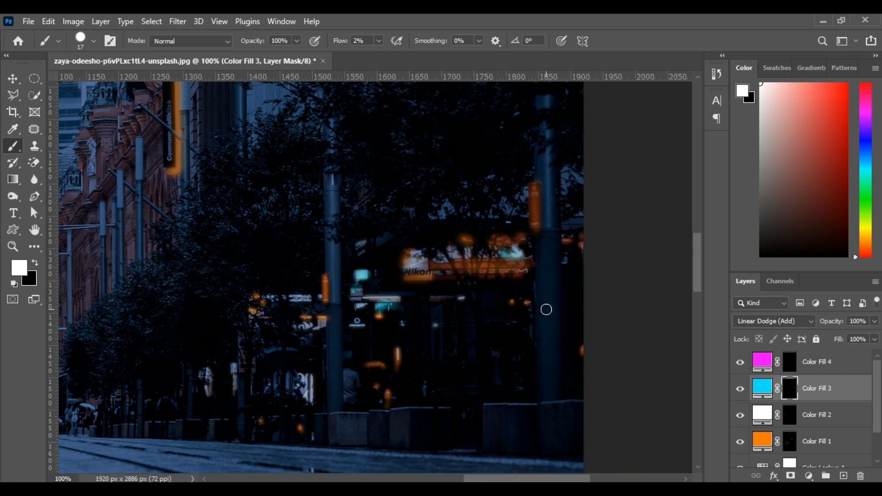
Step: Move the cyan fill layer below the white one and paint cyan glows over the Nikon sign and near the photo's right edge
drag(824, 390, 816, 423)
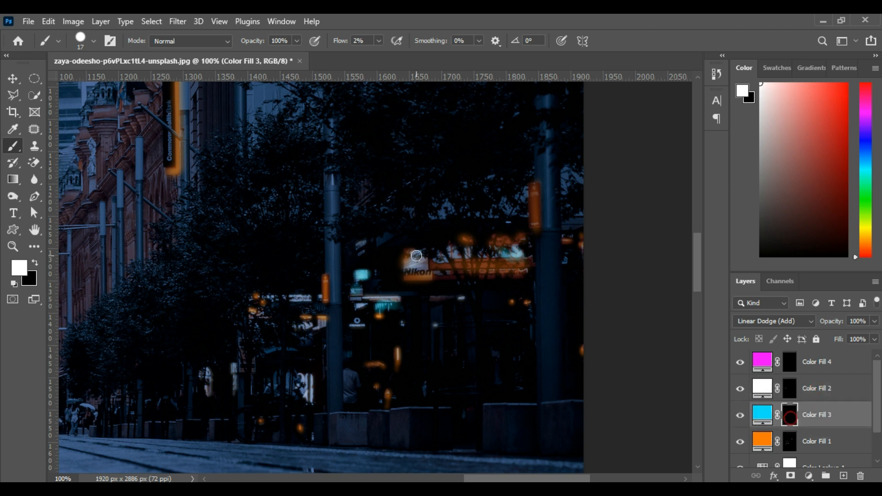
mouse_move(417, 266)
mouse_down()
mouse_move(528, 253)
mouse_move(565, 266)
mouse_up()
click(510, 222)
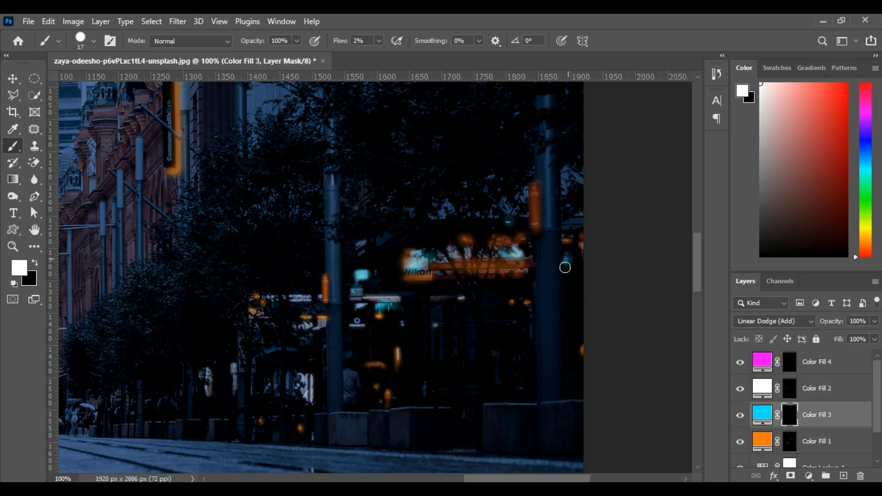
scroll(578, 245, up, 2)
drag(580, 228, 567, 245)
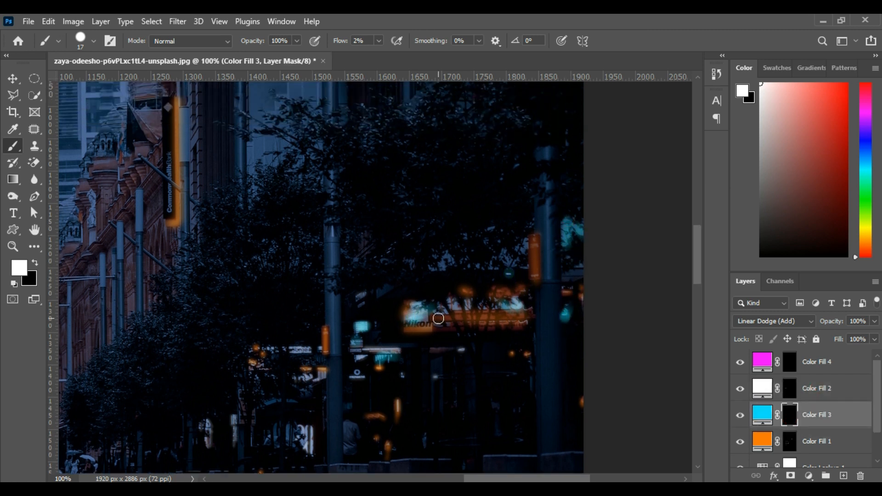
Step: Paint cyan glows on the storefront windows, the shop sign and the area below it, left of the thick pole
scroll(494, 208, down, 2)
scroll(538, 108, up, 1)
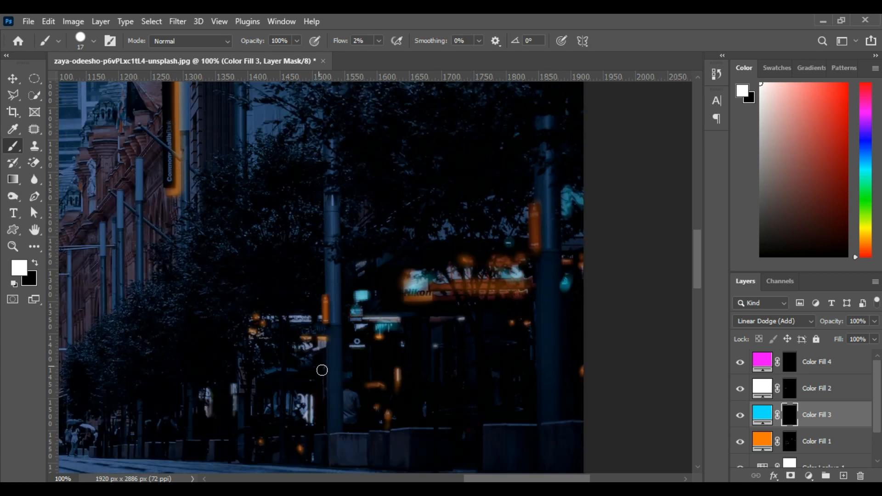
scroll(388, 409, up, 1)
scroll(445, 455, down, 4)
scroll(427, 305, left, 3)
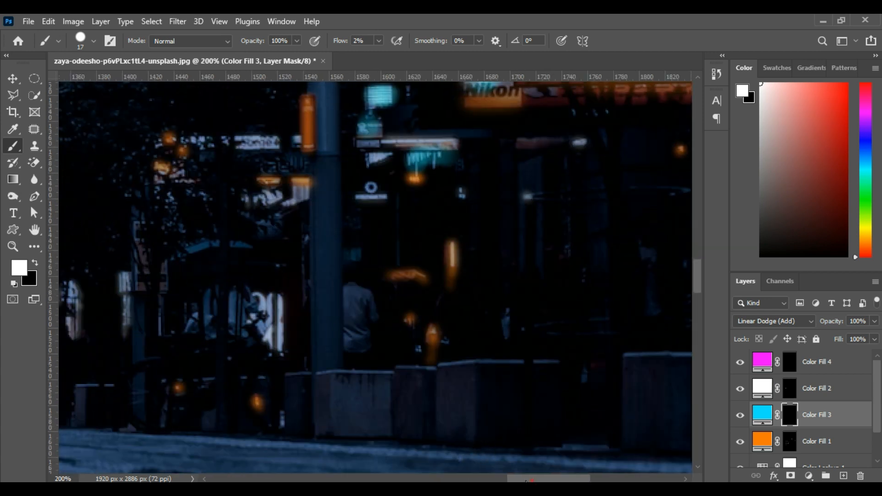
mouse_move(426, 305)
mouse_down()
mouse_move(427, 325)
mouse_move(400, 335)
mouse_up()
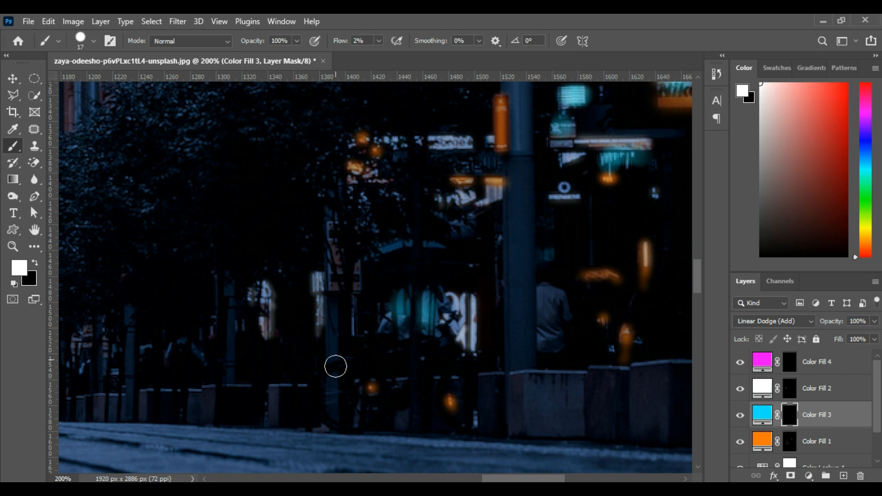
mouse_move(505, 479)
mouse_down()
mouse_move(492, 479)
mouse_move(500, 479)
mouse_up()
mouse_move(472, 142)
mouse_down()
mouse_move(501, 143)
mouse_move(377, 143)
mouse_up()
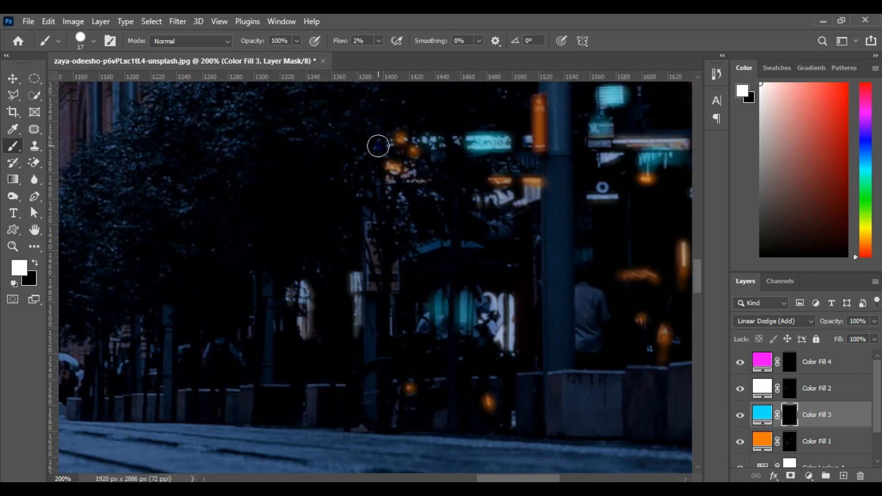
mouse_move(494, 199)
mouse_down()
mouse_move(389, 192)
mouse_move(425, 246)
mouse_move(441, 245)
mouse_move(412, 255)
mouse_move(488, 251)
mouse_up()
Step: Paint a cyan glow on the figure below the round orange sign on the street's left side
drag(504, 480, 417, 480)
key(ctrl+minus)
key(ctrl+minus)
scroll(424, 332, up, 2)
scroll(425, 333, down, 1)
scroll(424, 333, down, 2)
scroll(262, 366, up, 1)
key(ctrl+plus)
key(ctrl+plus)
scroll(321, 384, down, 1)
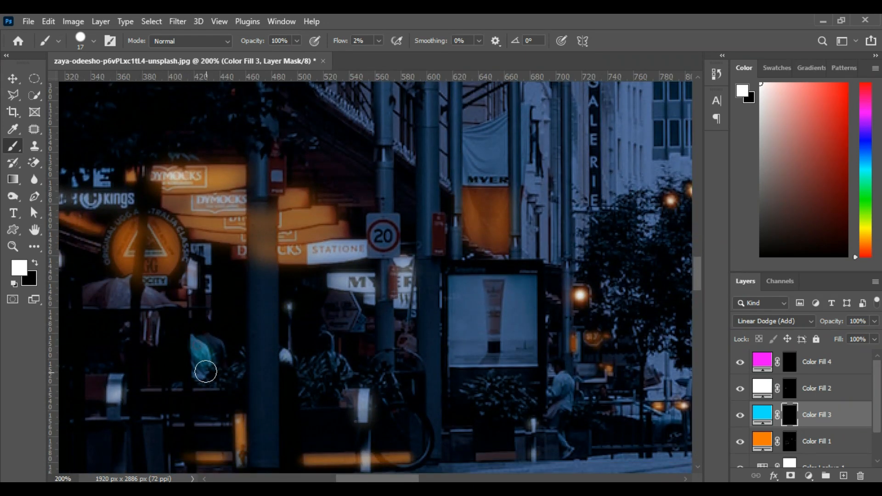
Step: Reduce the brush size to 12 px and paint a short cyan glow below the advertising panel beside the sidewalk
scroll(415, 405, down, 1)
scroll(430, 379, down, 2)
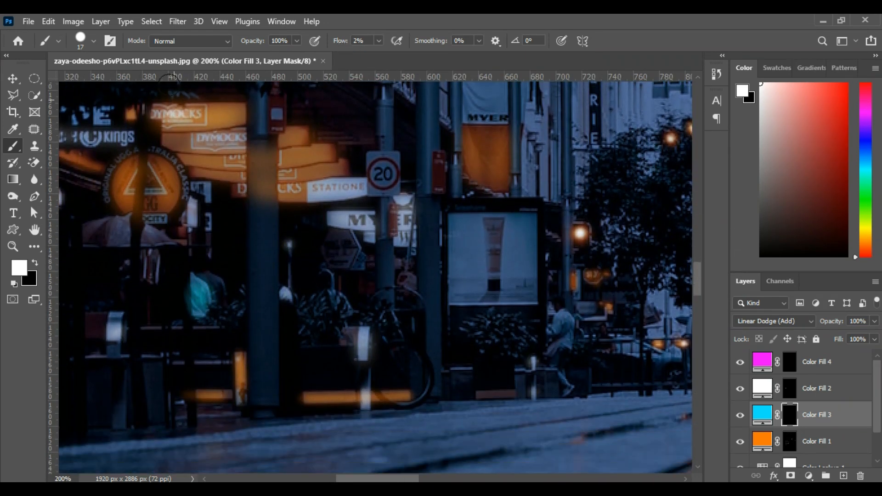
click(93, 41)
click(77, 82)
drag(455, 370, 470, 370)
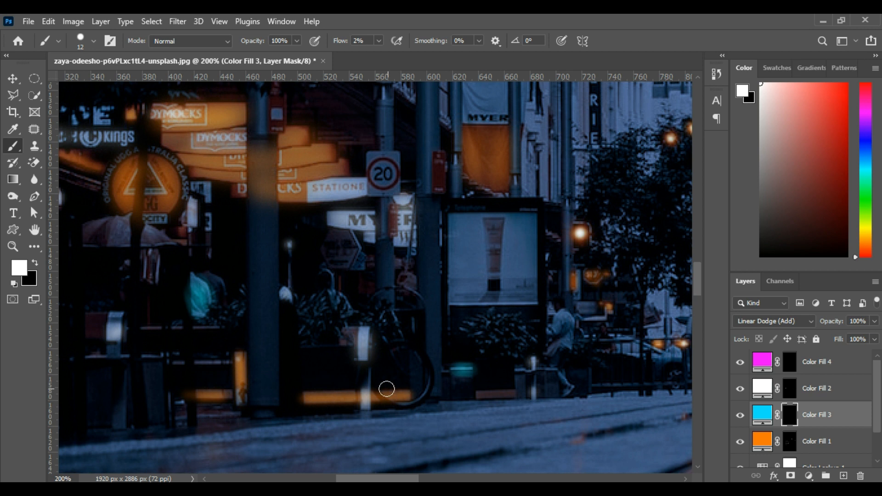
Step: Paint cyan glows on the bollard by the bicycle and over the advertising panel, finishing the panel's edge with a 15 px brush
drag(362, 324, 366, 362)
scroll(432, 321, up, 2)
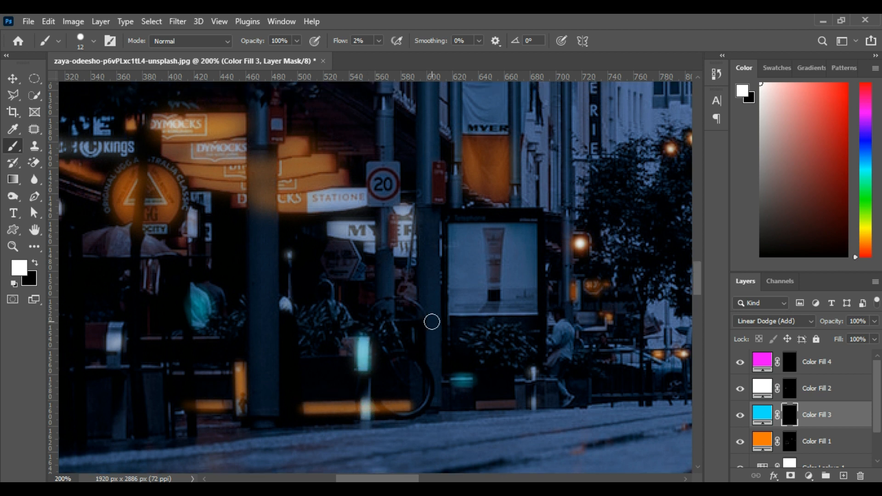
click(94, 40)
mouse_move(81, 81)
mouse_down()
mouse_move(95, 83)
mouse_move(88, 81)
mouse_up()
drag(465, 292, 462, 337)
drag(511, 290, 521, 353)
click(93, 40)
drag(88, 81, 78, 80)
mouse_move(534, 353)
mouse_down()
mouse_move(446, 354)
mouse_move(448, 288)
mouse_move(470, 269)
mouse_move(546, 329)
mouse_up()
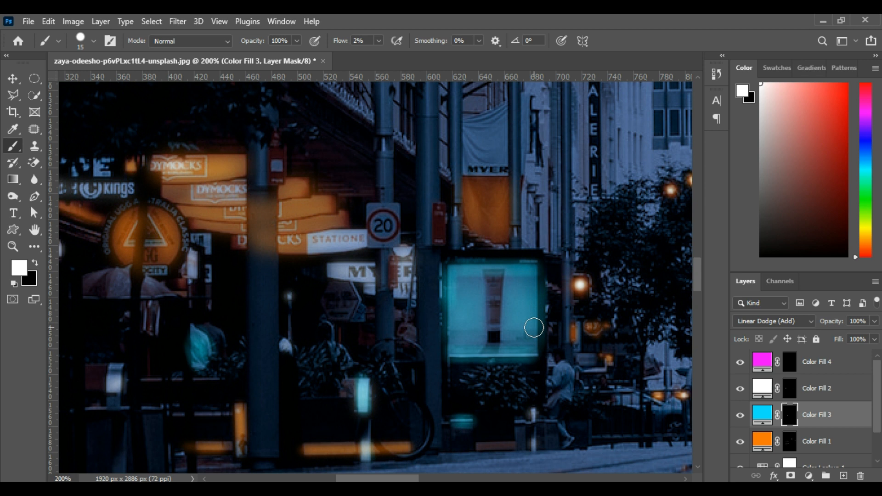
Step: Paint cyan glows on the small sign beside the round orange sign and on the spots beneath the street benches
drag(410, 478, 387, 480)
scroll(345, 418, up, 3)
scroll(399, 334, down, 1)
drag(380, 292, 383, 300)
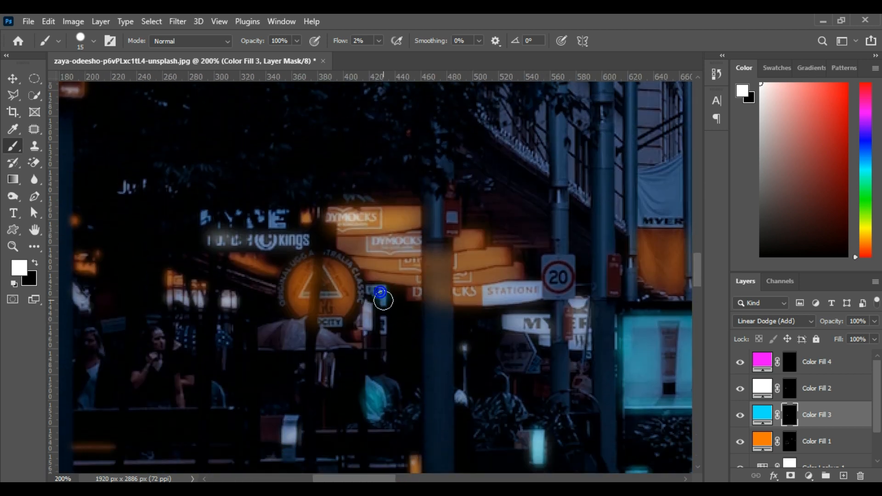
drag(378, 480, 358, 480)
scroll(354, 423, down, 3)
drag(517, 381, 518, 382)
drag(377, 381, 374, 375)
mouse_move(309, 359)
mouse_down()
mouse_move(321, 380)
mouse_move(302, 381)
mouse_up()
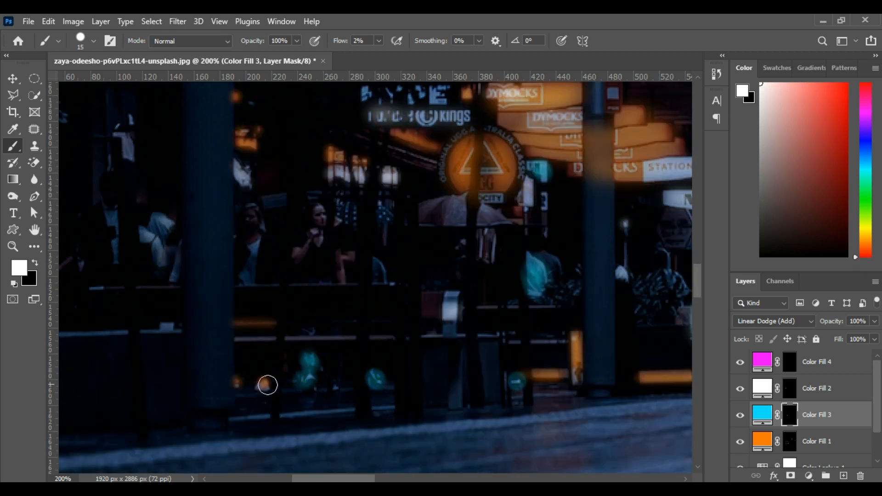
Step: Paint cyan glows on the shop name sign, the lit windows, the seated figures and the bright spots near the photo's left edge
scroll(384, 462, down, 1)
key(ctrl+minus)
scroll(357, 371, up, 3)
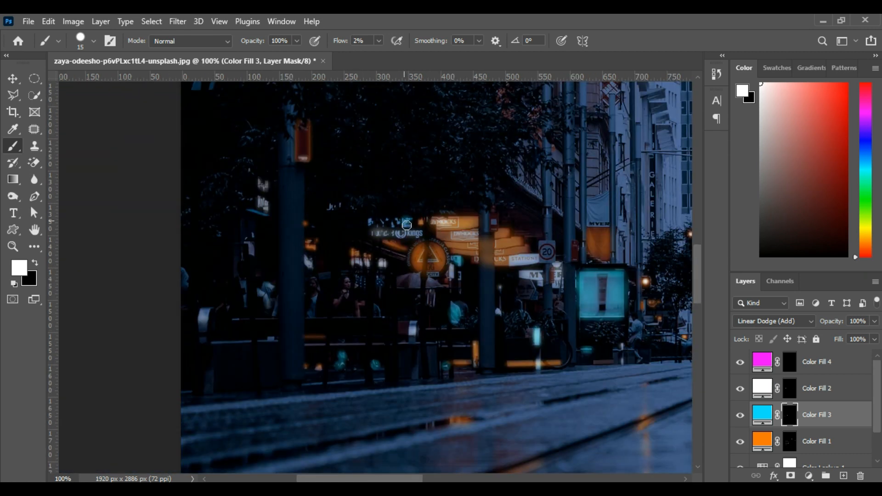
mouse_move(398, 223)
mouse_down()
mouse_move(369, 224)
mouse_move(409, 239)
mouse_move(421, 234)
mouse_move(374, 233)
mouse_up()
click(381, 261)
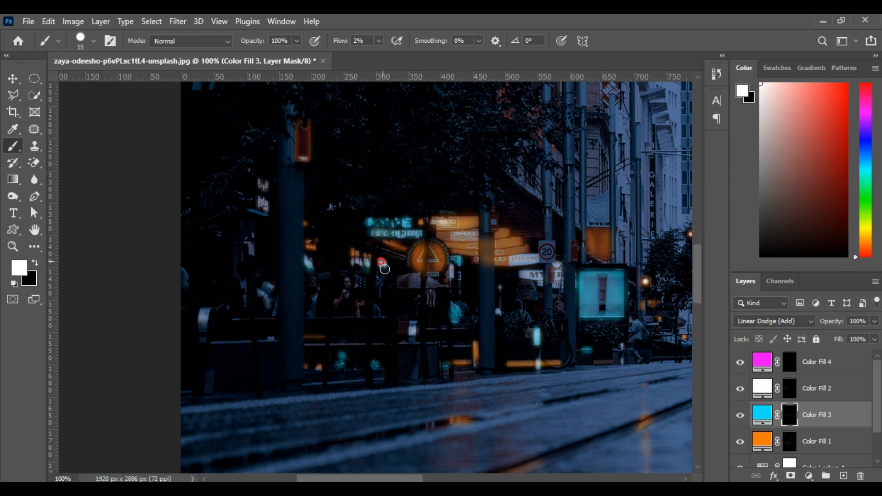
mouse_move(266, 298)
mouse_down()
mouse_move(311, 308)
mouse_move(213, 315)
mouse_move(206, 324)
mouse_up()
drag(254, 213, 268, 215)
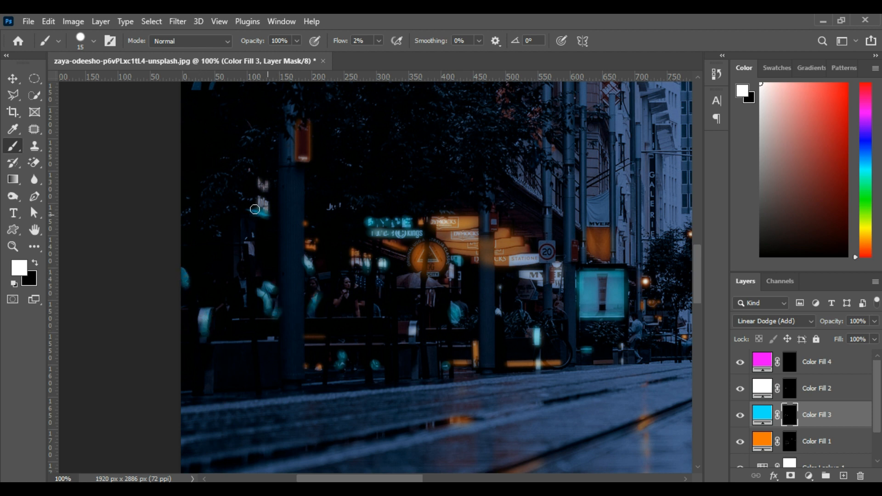
scroll(259, 264, up, 3)
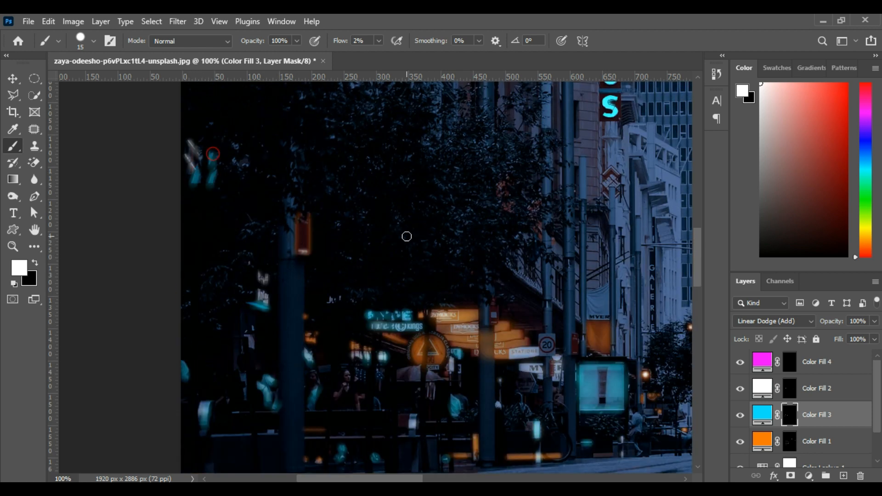
scroll(416, 248, up, 3)
scroll(413, 282, down, 6)
Step: On the magenta fill's mask, undo a trial glow on the tall sign, then paint two lit windows under the trees at 1% flow
drag(410, 478, 528, 478)
click(822, 362)
key(ctrl+alt+BackSpace)
click(422, 202)
key(ctrl+plus)
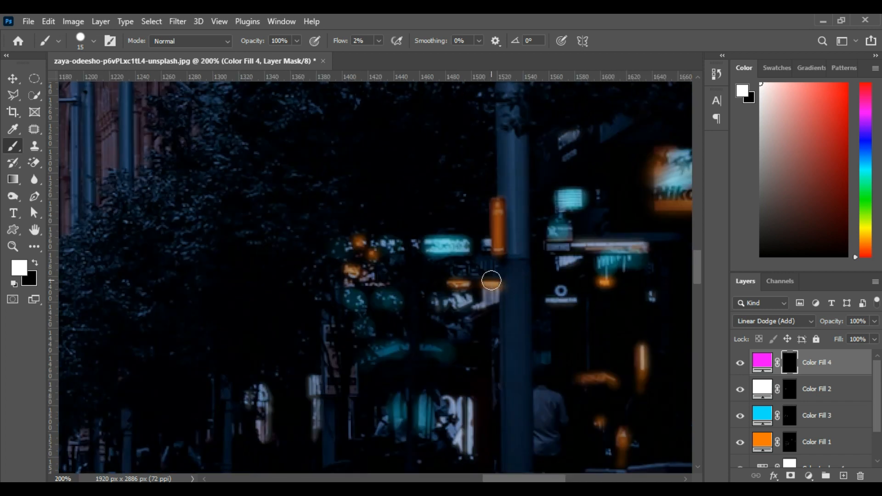
scroll(487, 294, down, 3)
drag(335, 273, 334, 246)
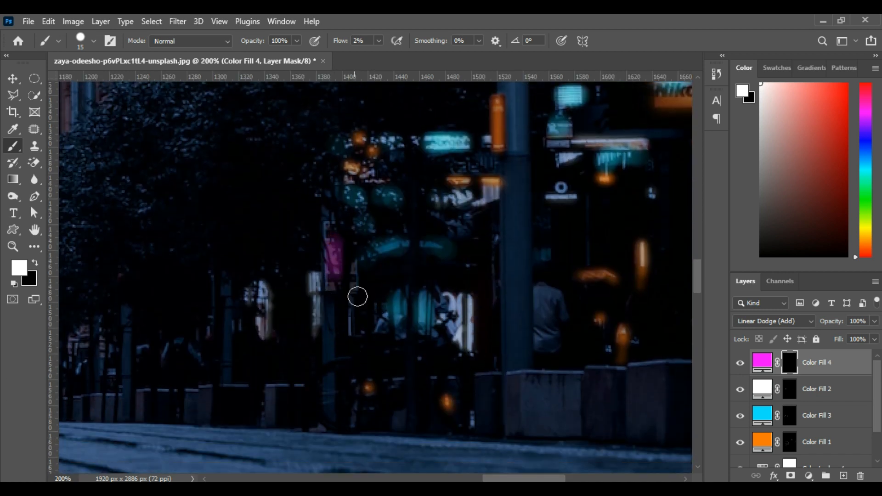
key(ctrl+z)
drag(343, 43, 341, 42)
drag(313, 281, 314, 332)
drag(262, 282, 262, 328)
Step: Reduce the brush size to 10 px and paint magenta over the bright storefront window and the small orange light below the trees
click(93, 41)
drag(79, 83, 77, 83)
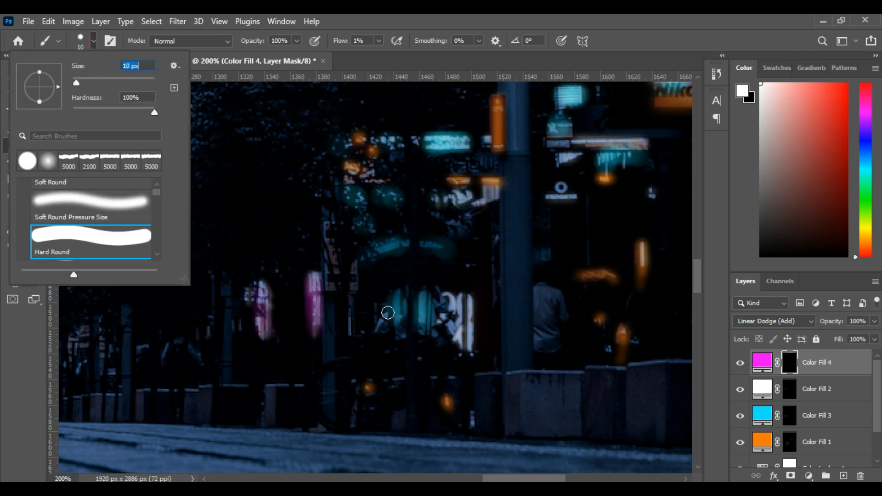
click(461, 312)
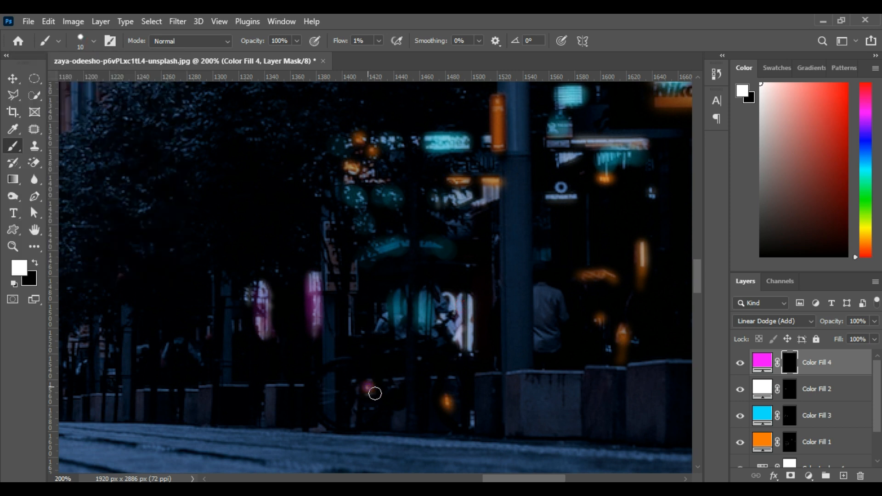
Step: Paint magenta glows on the light strips below the Nikon sign, the oval cyan sign and the storefront band beside Nikon
mouse_move(515, 479)
mouse_down()
mouse_move(505, 479)
mouse_move(552, 479)
mouse_up()
scroll(449, 358, up, 3)
mouse_move(425, 226)
mouse_down()
mouse_move(465, 226)
mouse_move(409, 229)
mouse_up()
scroll(468, 204, up, 2)
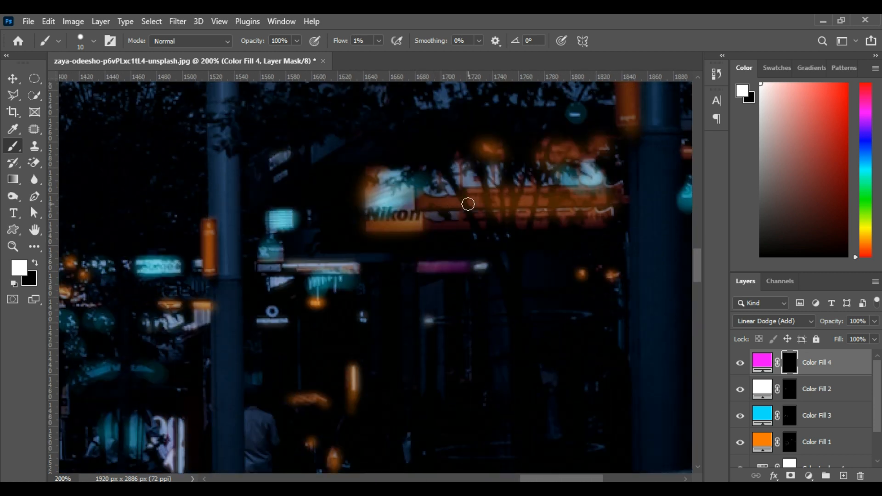
scroll(532, 184, up, 2)
scroll(385, 276, down, 2)
mouse_move(298, 270)
mouse_down()
mouse_move(348, 271)
mouse_move(292, 271)
mouse_move(339, 278)
mouse_move(267, 294)
mouse_up()
mouse_move(163, 261)
mouse_down()
mouse_move(142, 259)
mouse_move(176, 257)
mouse_move(182, 273)
mouse_move(149, 277)
mouse_up()
mouse_move(445, 219)
mouse_down()
mouse_move(452, 217)
mouse_move(429, 216)
mouse_up()
scroll(491, 367, down, 1)
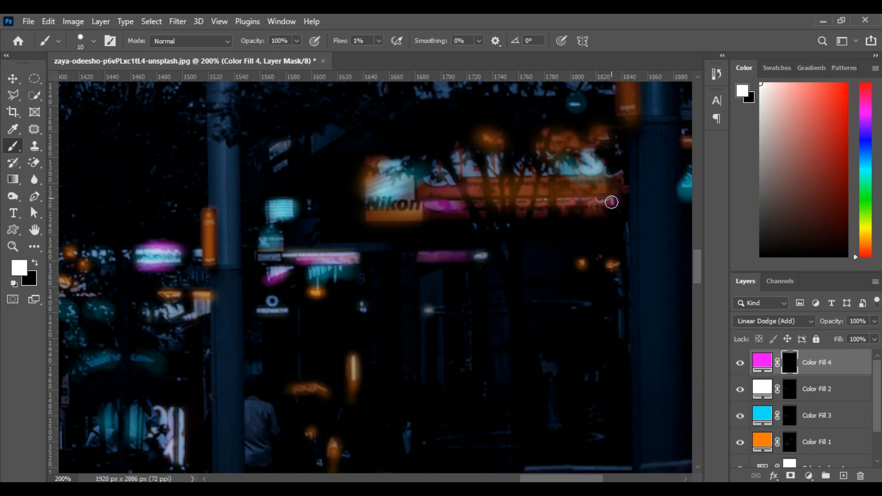
Step: Paint magenta over the bright storefront window left of the pole and on the distant lights beneath the trees
scroll(576, 289, right, 5)
scroll(490, 406, left, 10)
scroll(490, 406, down, 2)
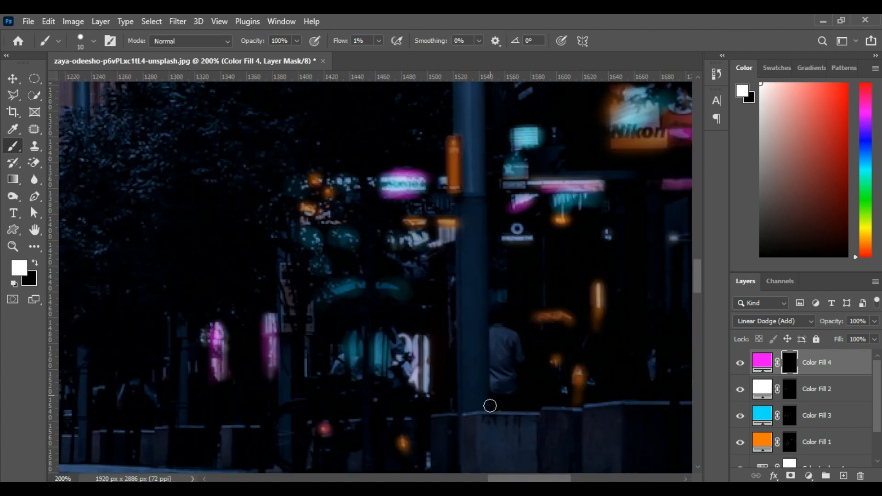
scroll(490, 406, down, 2)
drag(415, 324, 402, 337)
drag(530, 478, 481, 478)
drag(429, 361, 426, 301)
drag(410, 345, 410, 323)
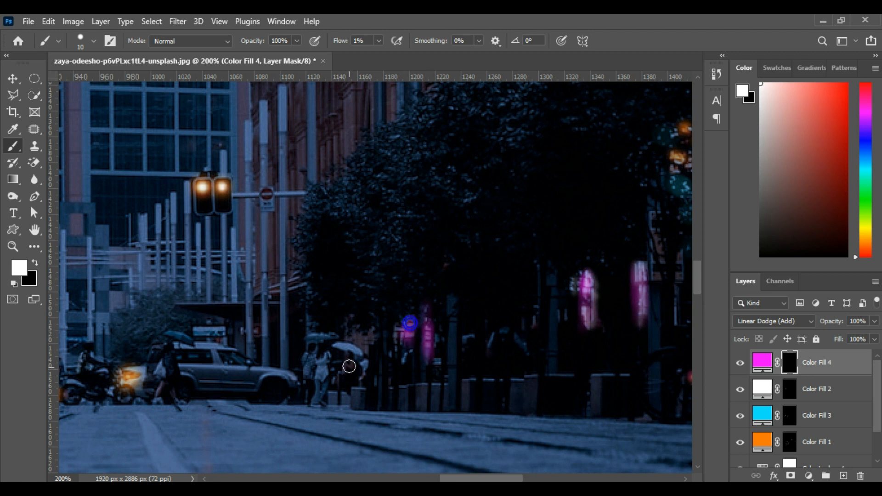
Step: Paint a magenta glow over the lettering of the vertical Commonwealth Bank sign
scroll(338, 400, left, 2)
scroll(579, 354, up, 10)
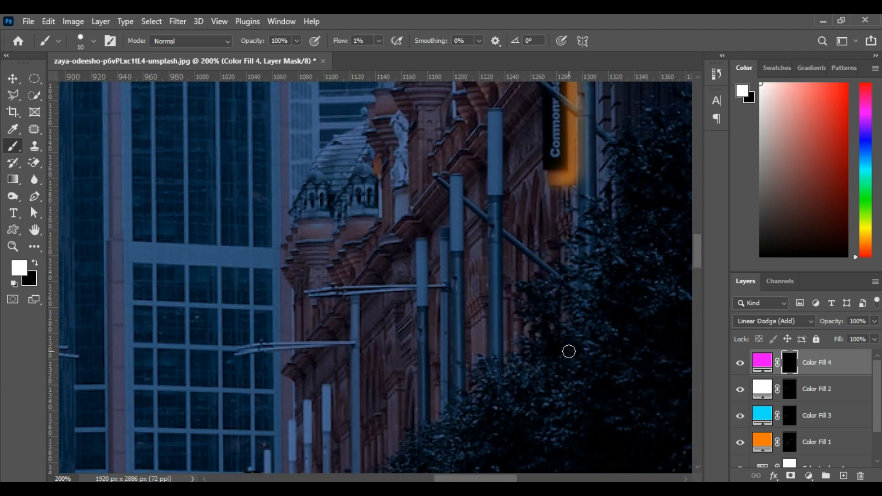
scroll(568, 351, up, 5)
drag(556, 166, 556, 280)
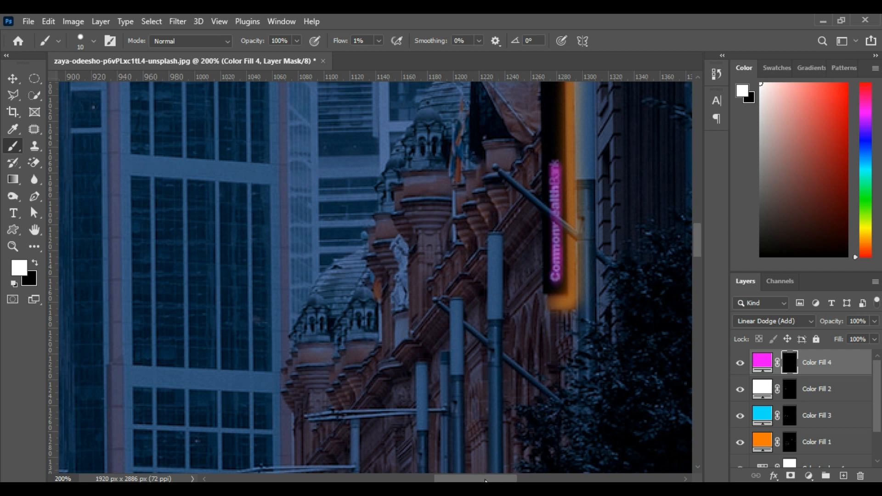
Step: On the cyan fill's mask, paint thin glows along the planter ledges and nearby storefront on the street's right side
scroll(485, 480, left, 1)
scroll(396, 422, down, 3)
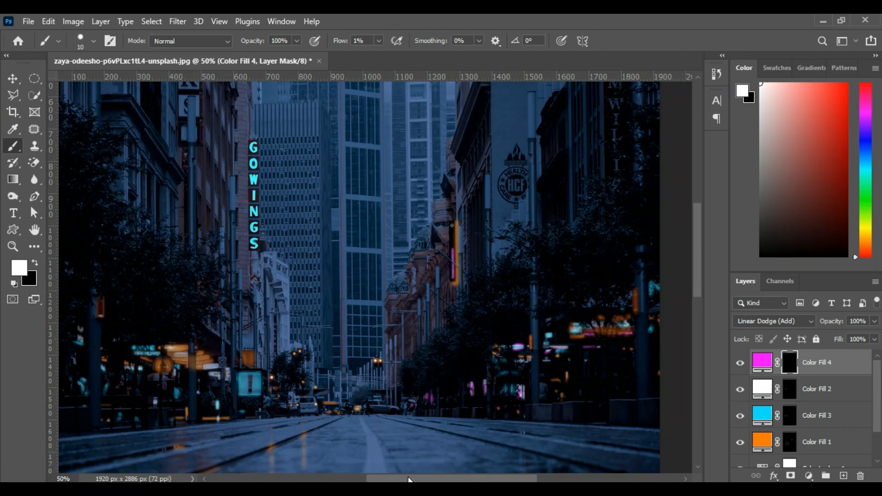
scroll(409, 479, left, 3)
scroll(408, 479, right, 5)
click(789, 416)
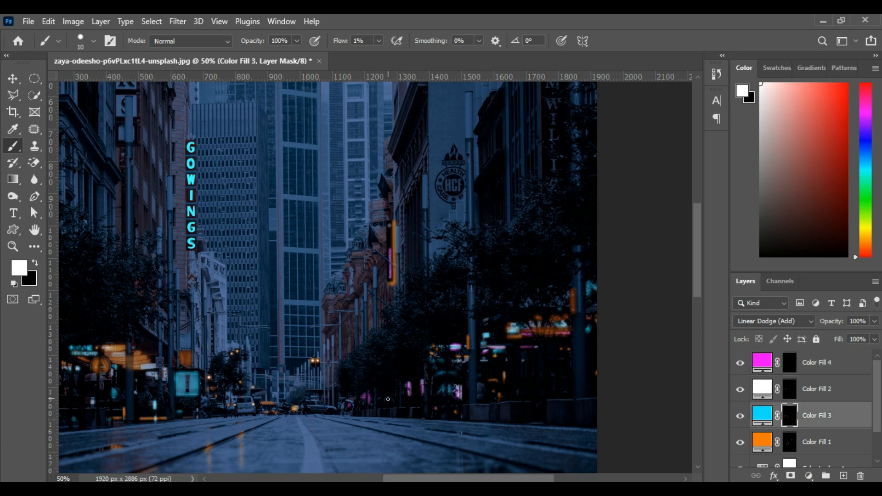
scroll(458, 381, up, 2)
scroll(465, 405, down, 1)
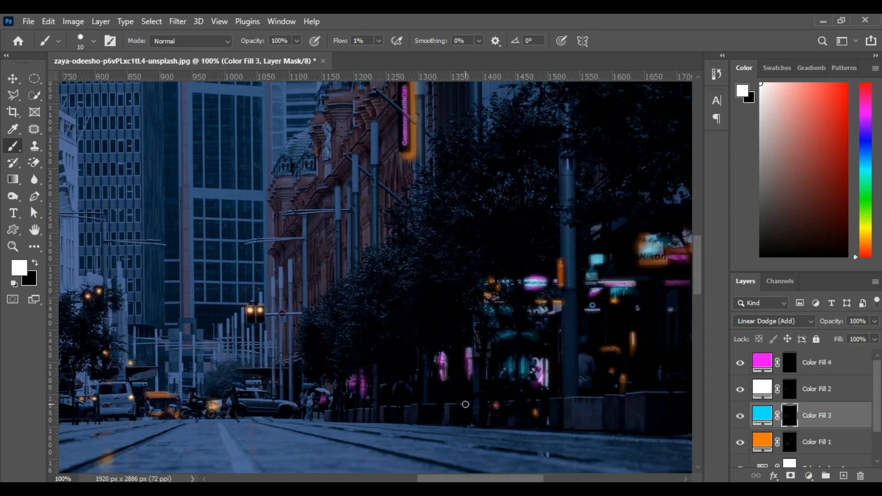
drag(413, 406, 375, 407)
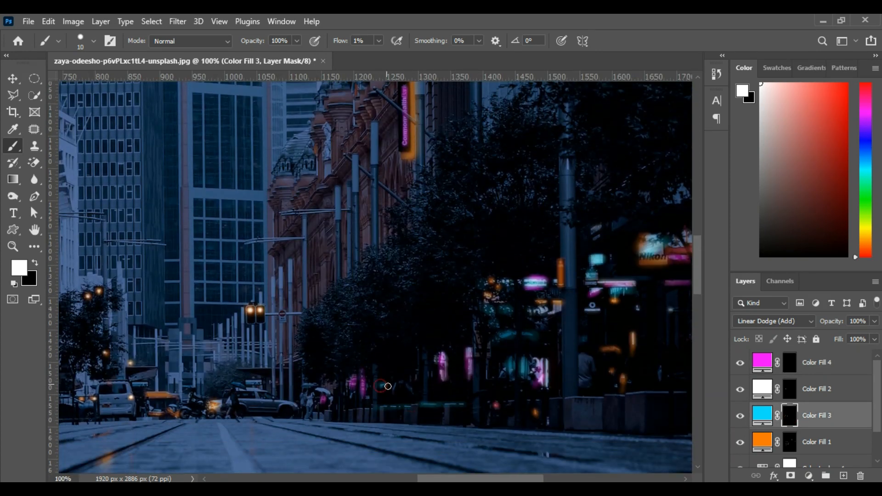
drag(388, 407, 331, 411)
mouse_move(504, 404)
mouse_down()
mouse_move(678, 392)
mouse_move(660, 367)
mouse_up()
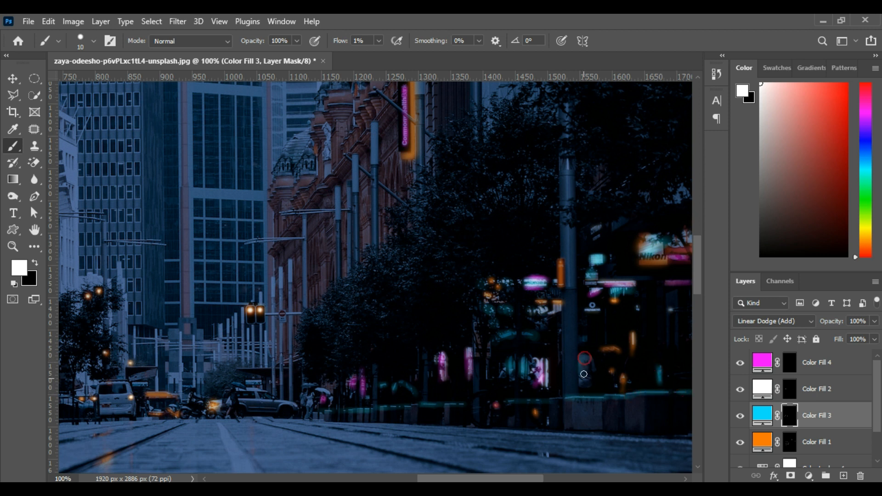
Step: On the magenta fill's mask, paint a thin glow along the bench edge right of the thick pole on the street's left side
scroll(468, 411, left, 10)
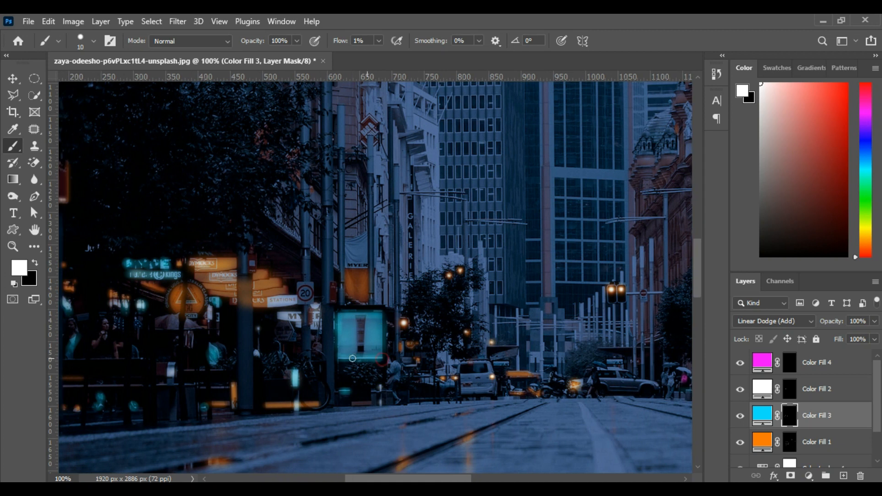
scroll(463, 444, left, 6)
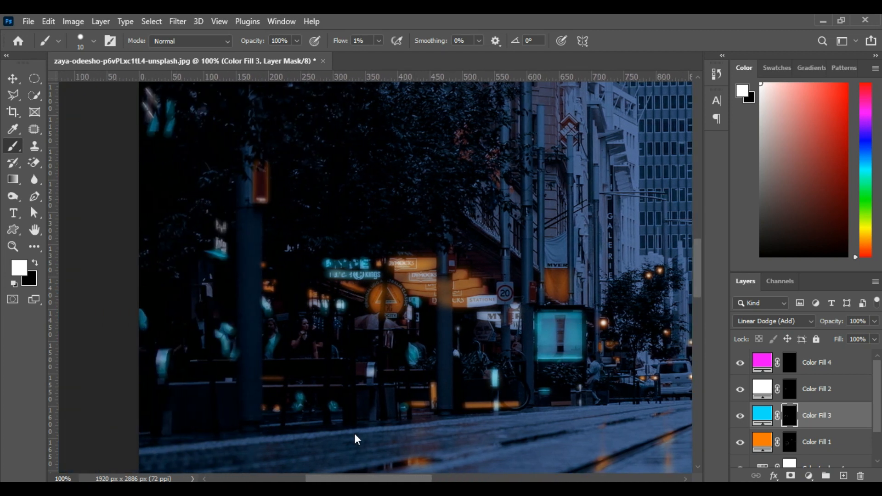
click(764, 366)
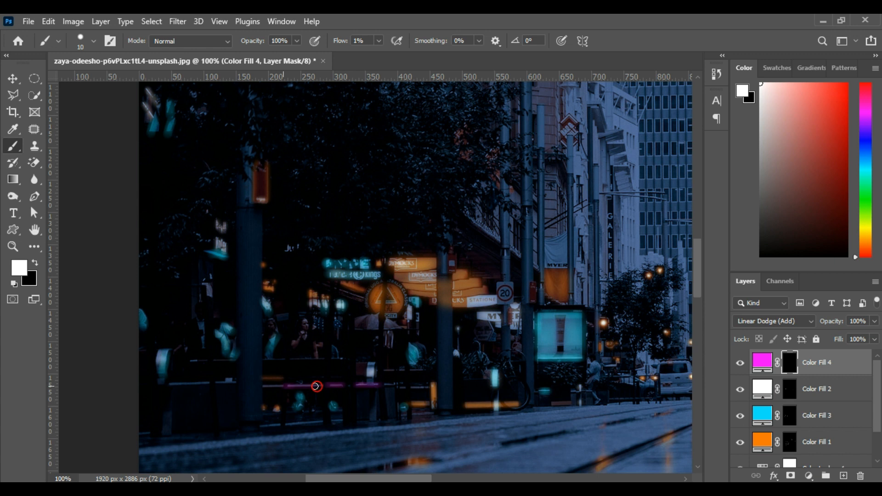
scroll(436, 355, up, 2)
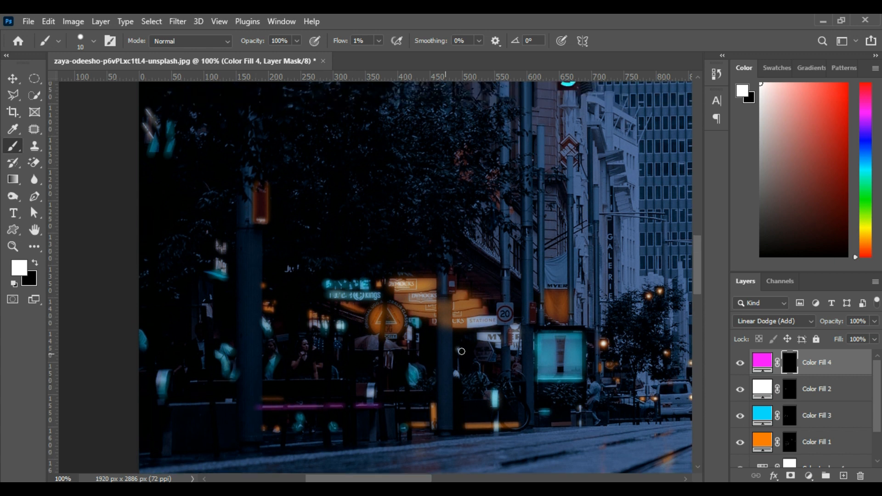
Step: On the orange fill's mask, paint glows at 4% flow on the diamond-shaped sign below GOWINGS and in the gaps of the foliage
click(791, 442)
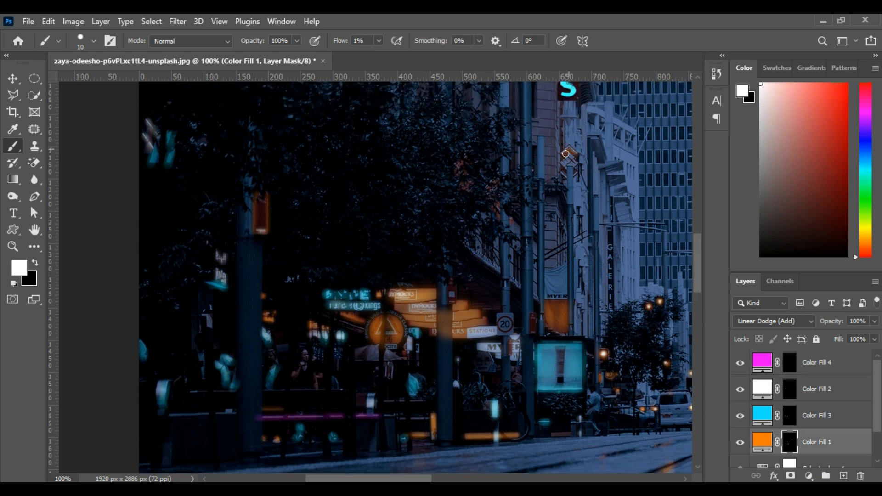
drag(338, 44, 340, 45)
drag(458, 163, 477, 205)
scroll(440, 387, down, 3)
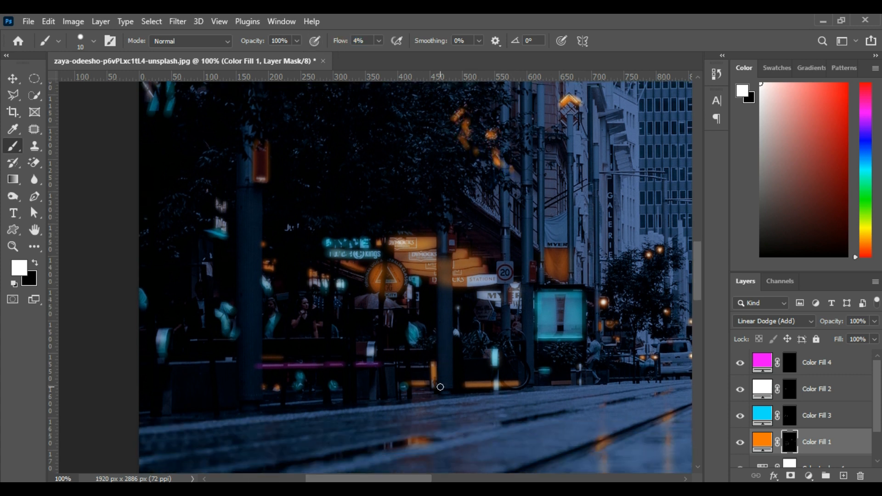
Step: On the cyan fill's mask, paint a thin glow along the bench edge left of the thick pole
scroll(440, 387, down, 1)
click(790, 416)
drag(209, 352, 166, 353)
drag(236, 352, 220, 352)
scroll(286, 400, down, 1)
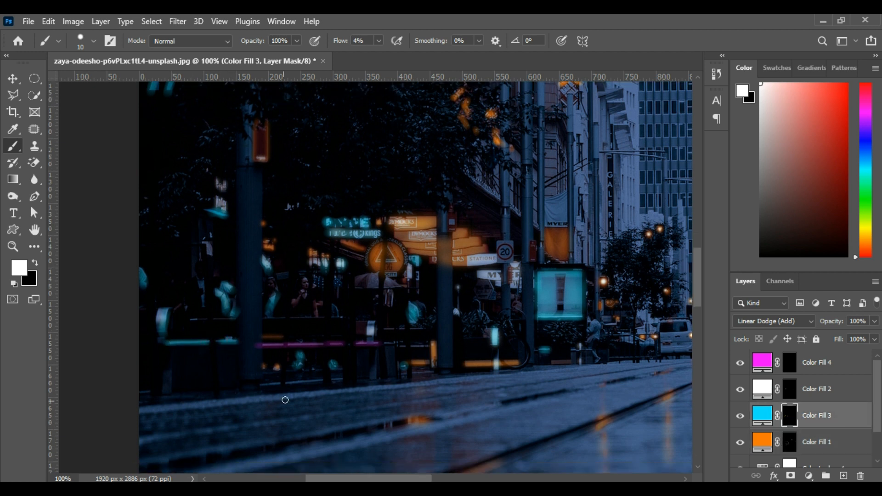
Step: Add a solid color fill layer in blue 00b4ff above the magenta fill layer and return to the Brush tool
scroll(508, 400, down, 2)
scroll(514, 382, left, 3)
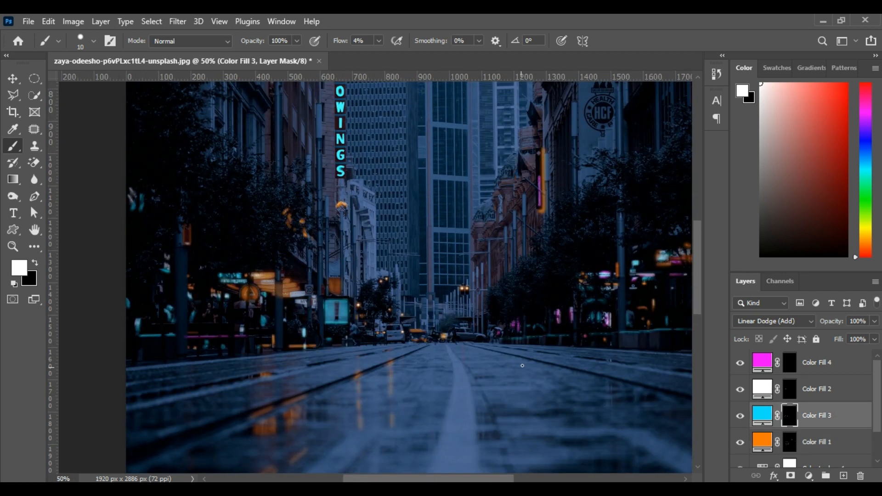
scroll(522, 366, up, 2)
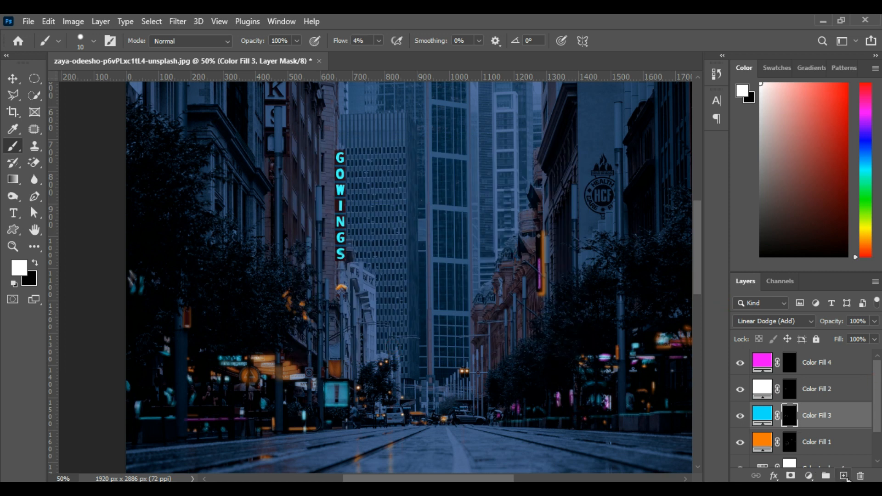
click(825, 362)
click(808, 475)
click(806, 250)
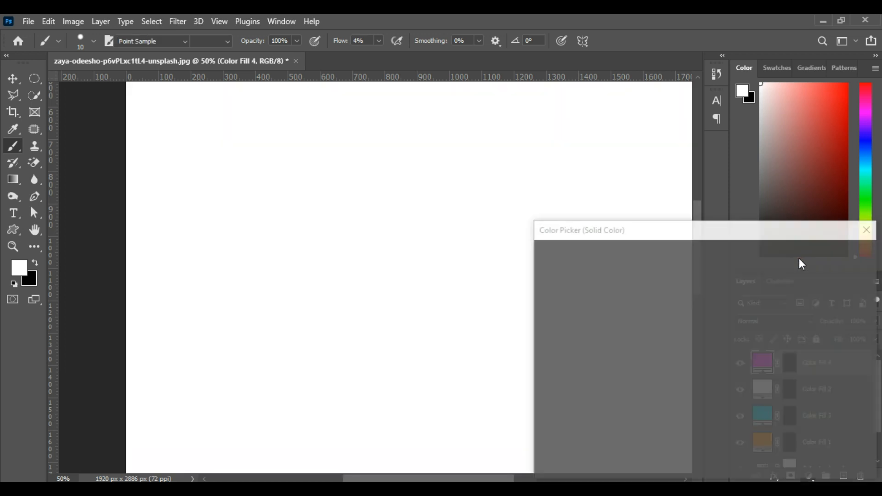
drag(695, 291, 704, 258)
drag(719, 423, 716, 335)
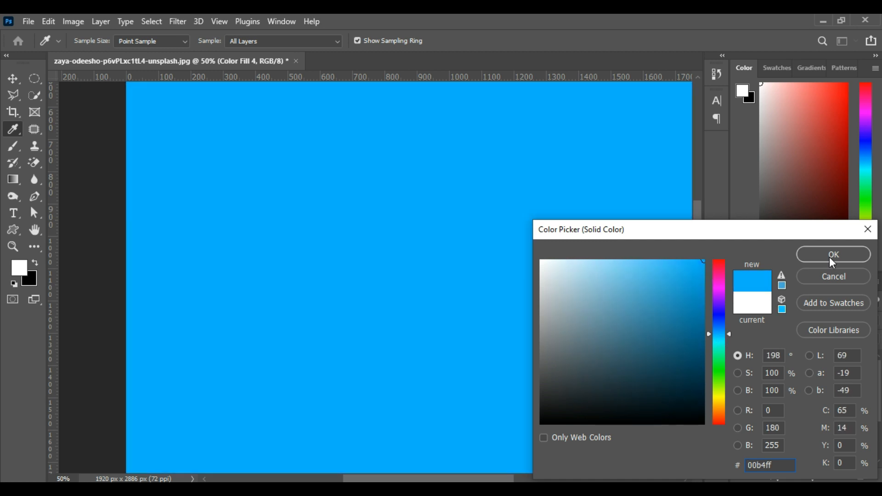
click(834, 256)
key(b)
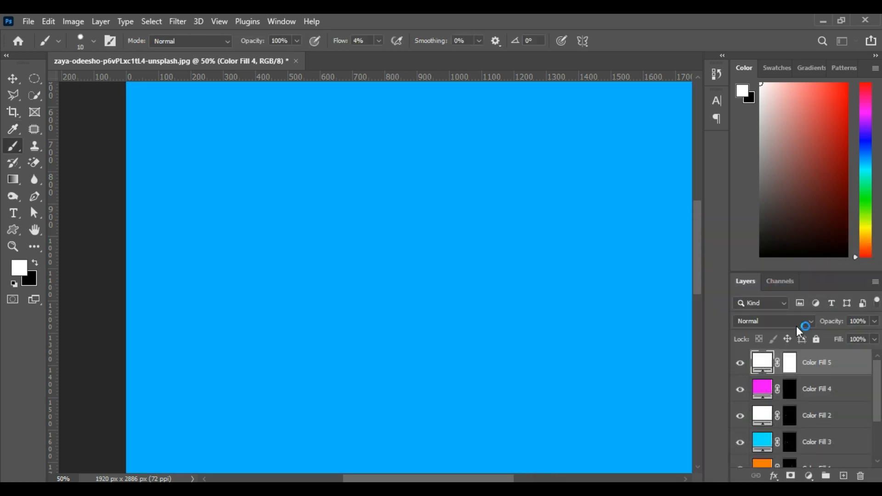
click(792, 368)
key(ctrl+i)
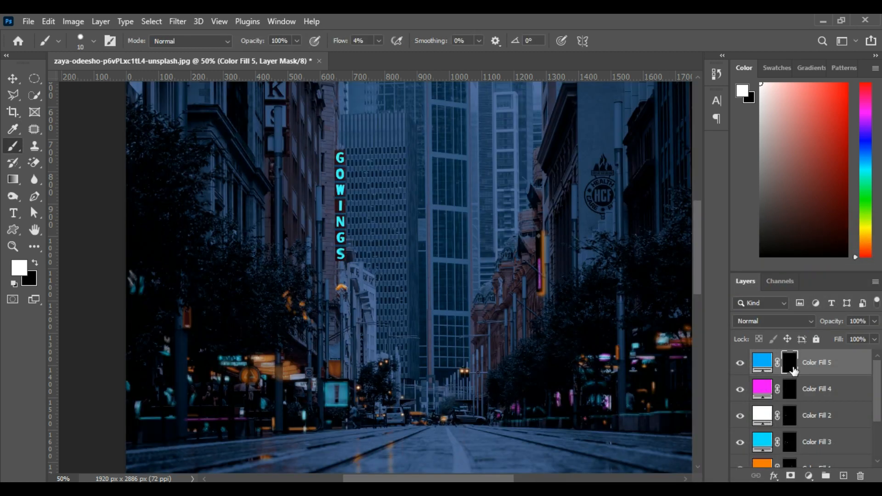
key(ctrl+i)
Step: In the blue fill's blending options, raise the Underlying Layer's black Blend If slider so the photo's dark areas show through
click(773, 475)
click(782, 385)
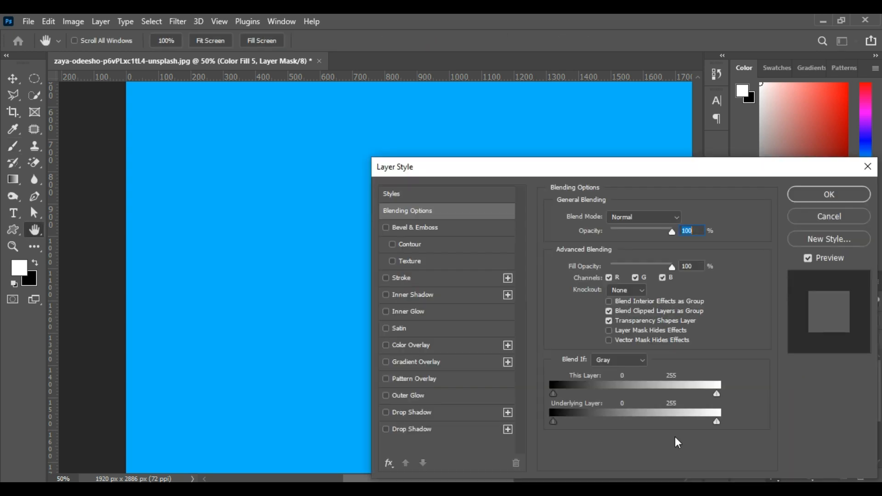
drag(553, 423, 592, 421)
drag(679, 171, 679, 205)
drag(600, 446, 644, 447)
key(Return)
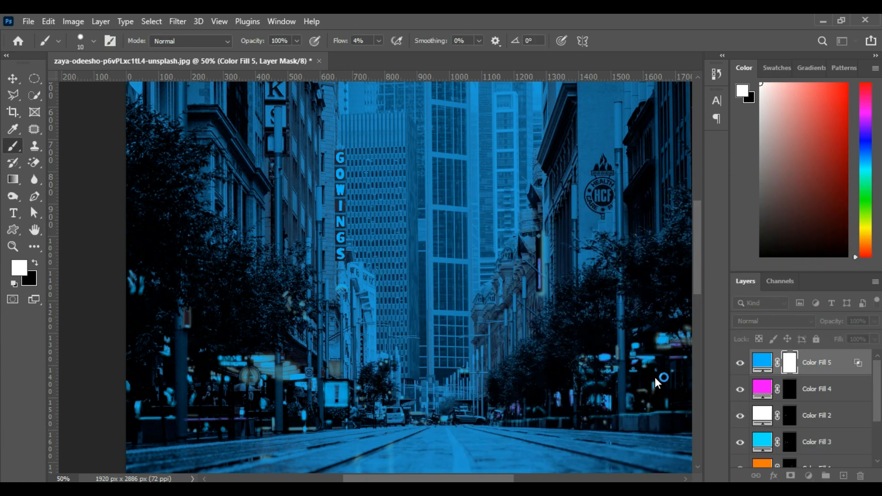
Step: Invert the blue fill's mask to black and enlarge the hard round brush to 190 px
key(ctrl+minus)
scroll(655, 377, down, 3)
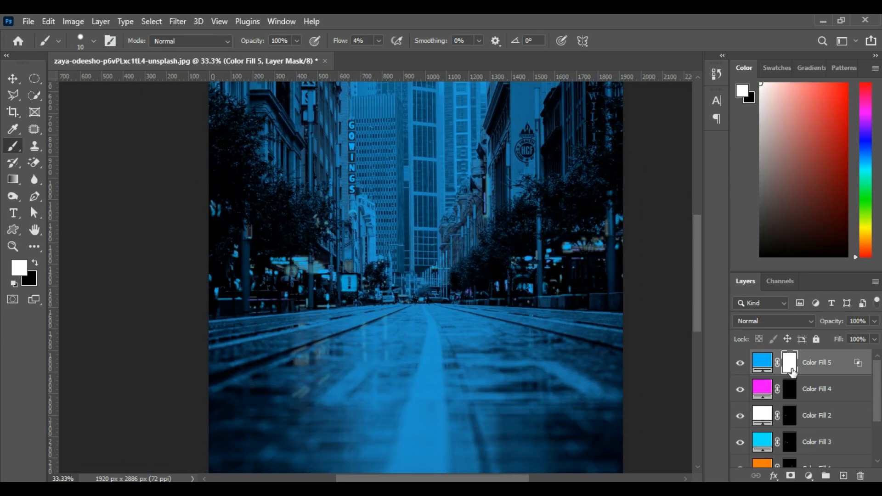
key(ctrl+minus)
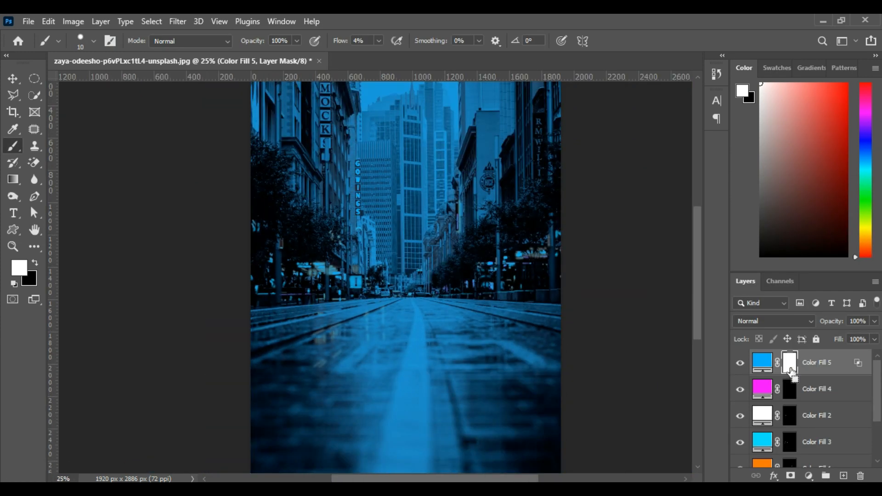
key(ctrl+i)
click(94, 41)
drag(77, 82, 88, 82)
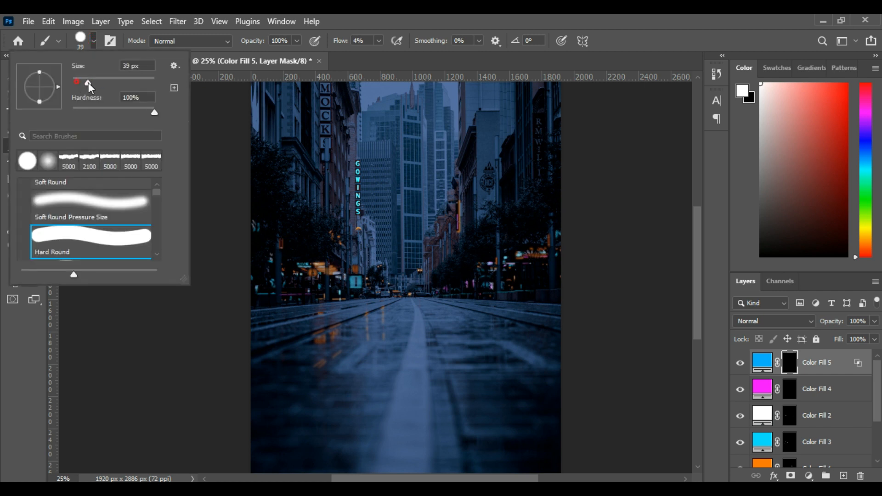
Step: On the blue fill's mask, paint a broad glow over the right half of the wet street, reducing the flow to 3%
mouse_move(462, 312)
mouse_down()
mouse_move(529, 361)
mouse_move(512, 321)
mouse_up()
drag(527, 349, 539, 360)
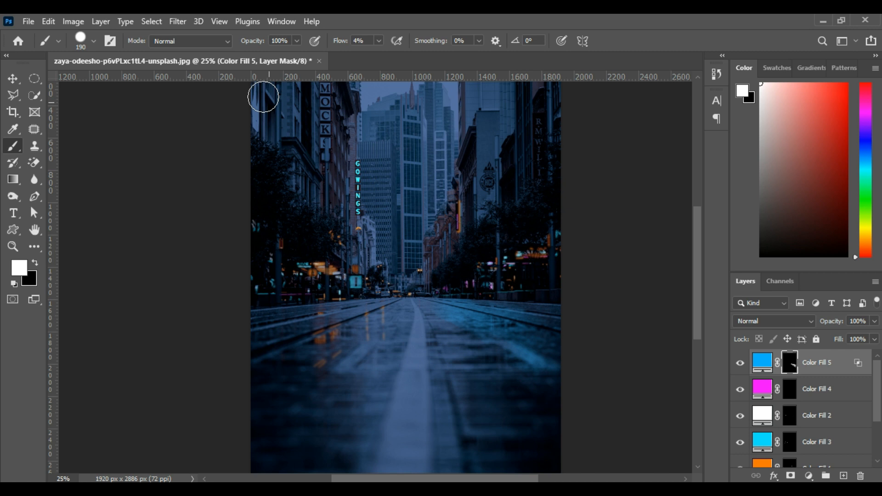
mouse_move(447, 345)
mouse_down()
mouse_move(516, 440)
mouse_move(483, 426)
mouse_up()
mouse_move(470, 408)
mouse_down()
mouse_move(517, 406)
mouse_move(514, 387)
mouse_up()
drag(339, 42, 341, 41)
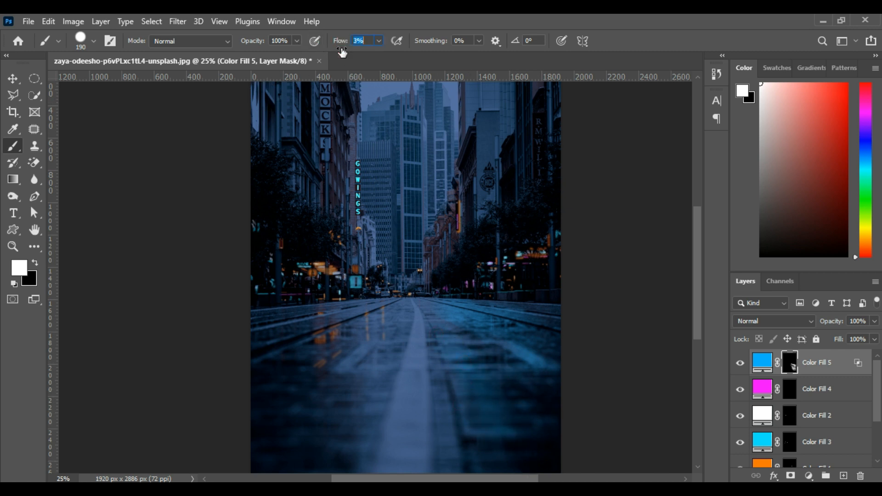
drag(447, 310, 554, 328)
mouse_move(528, 311)
mouse_down()
mouse_move(551, 321)
mouse_move(586, 366)
mouse_move(536, 333)
mouse_up()
mouse_move(577, 390)
mouse_down()
mouse_move(540, 405)
mouse_move(545, 432)
mouse_move(553, 388)
mouse_move(537, 448)
mouse_move(530, 395)
mouse_move(512, 445)
mouse_move(483, 454)
mouse_move(507, 409)
mouse_move(491, 412)
mouse_move(435, 333)
mouse_move(535, 462)
mouse_up()
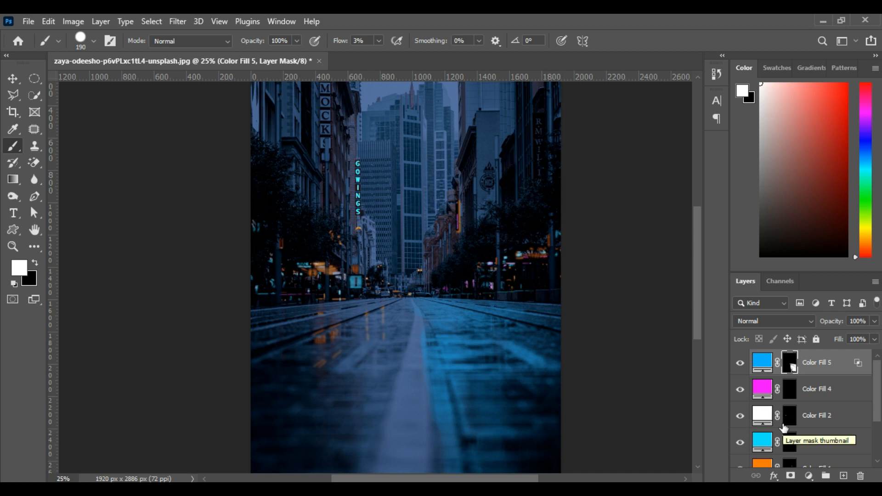
Step: On the orange fill's mask, paint a broad glow over the left half of the street at 1% flow
drag(876, 403, 879, 417)
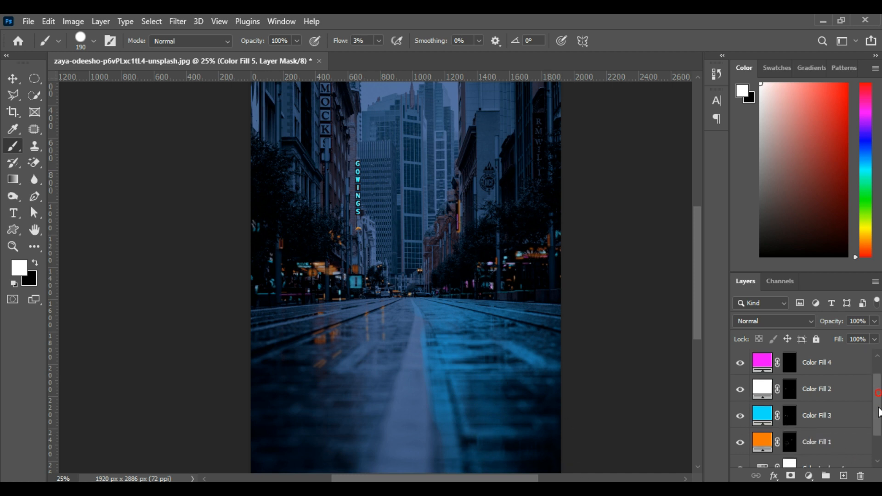
click(787, 442)
drag(339, 42, 338, 42)
drag(348, 315, 298, 329)
key(ctrl+z)
mouse_move(359, 305)
mouse_down()
mouse_move(178, 336)
mouse_move(276, 344)
mouse_move(343, 311)
mouse_move(178, 352)
mouse_up()
mouse_move(390, 316)
mouse_down()
mouse_move(283, 407)
mouse_move(173, 443)
mouse_up()
scroll(405, 317, up, 1)
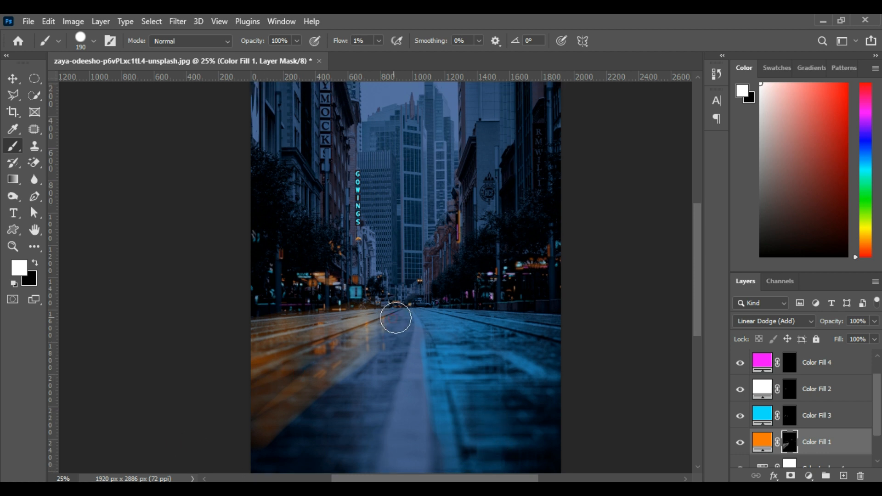
Step: Try extending the orange glow toward the street's centre line, and undo the latest orange strokes down to a lighter glow
drag(398, 315, 363, 385)
key(ctrl+z)
key(ctrl+z)
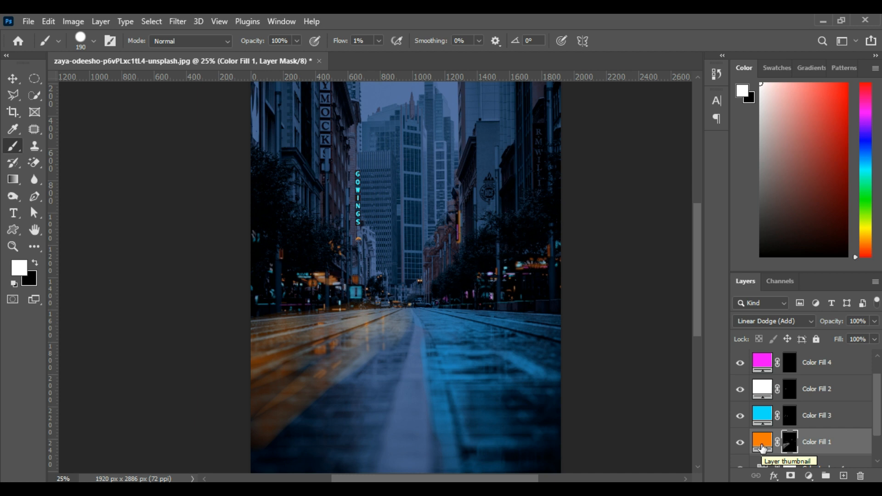
click(698, 315)
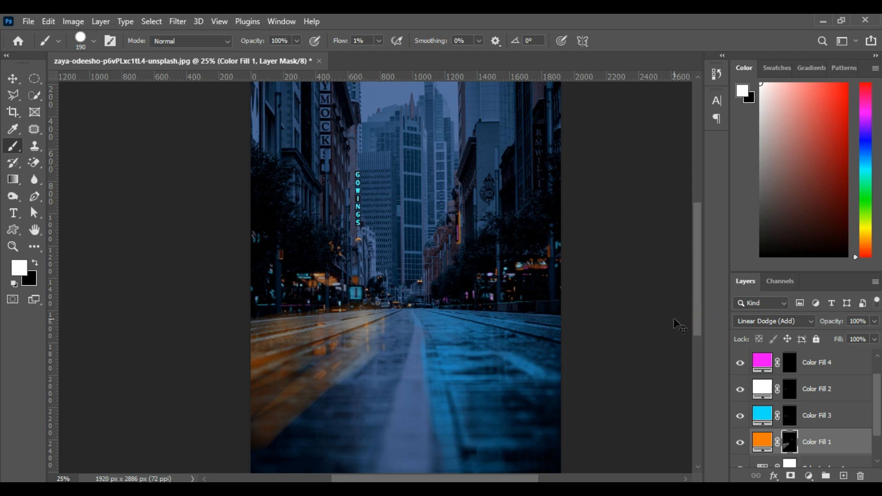
key(ctrl+z)
key(ctrl+z)
key(ctrl+z)
key(ctrl+z)
key(ctrl+z)
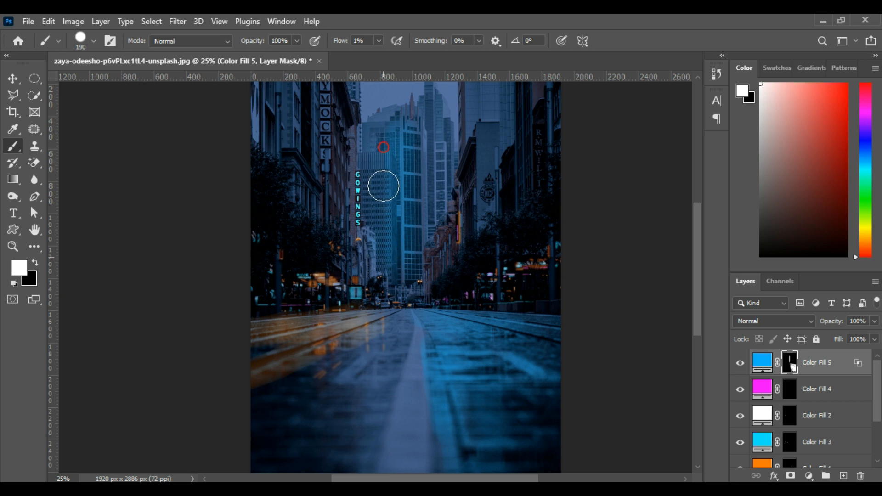
Step: Change the blue fill's color to 0054ff and paint its mask over the skyscrapers at the end of the street
double_click(762, 362)
drag(708, 334, 709, 323)
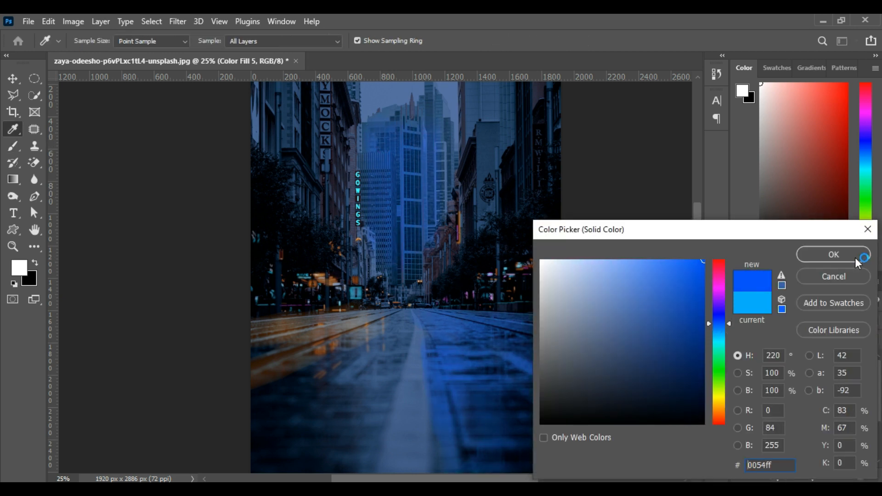
click(857, 260)
mouse_move(443, 174)
mouse_down()
mouse_move(399, 276)
mouse_move(376, 280)
mouse_move(377, 145)
mouse_move(440, 97)
mouse_move(436, 289)
mouse_up()
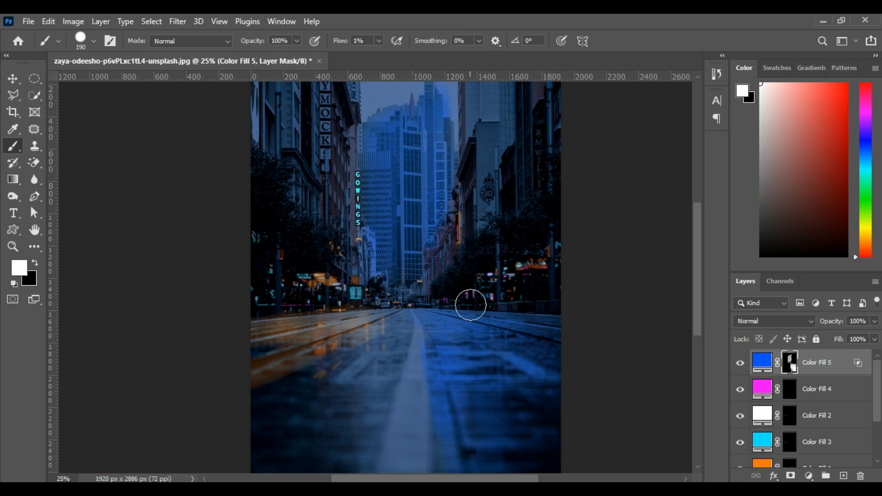
key(ctrl+plus)
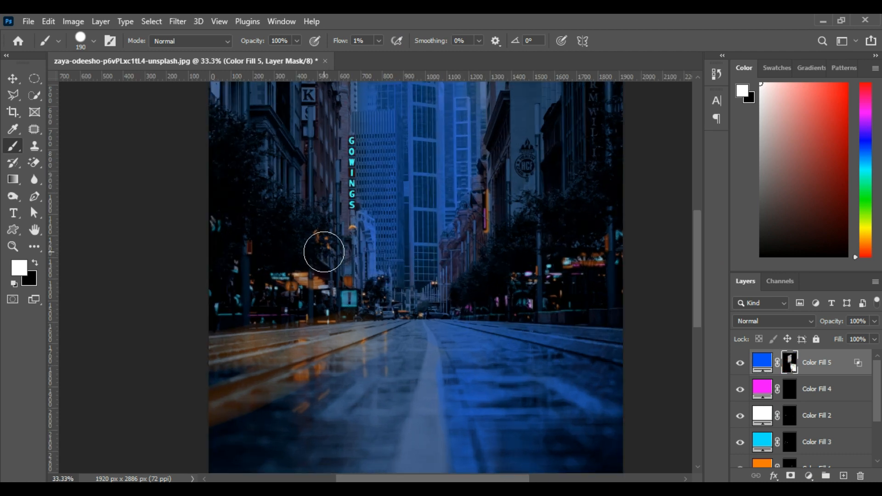
click(94, 42)
click(106, 80)
click(812, 321)
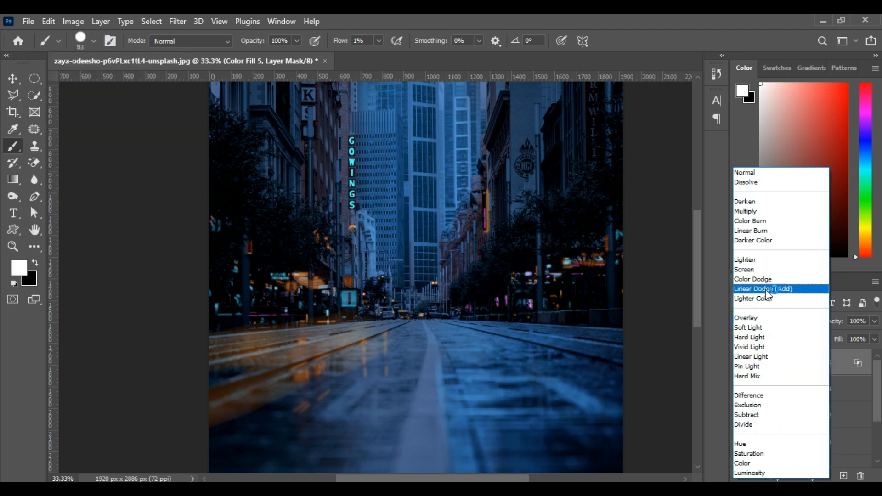
click(766, 290)
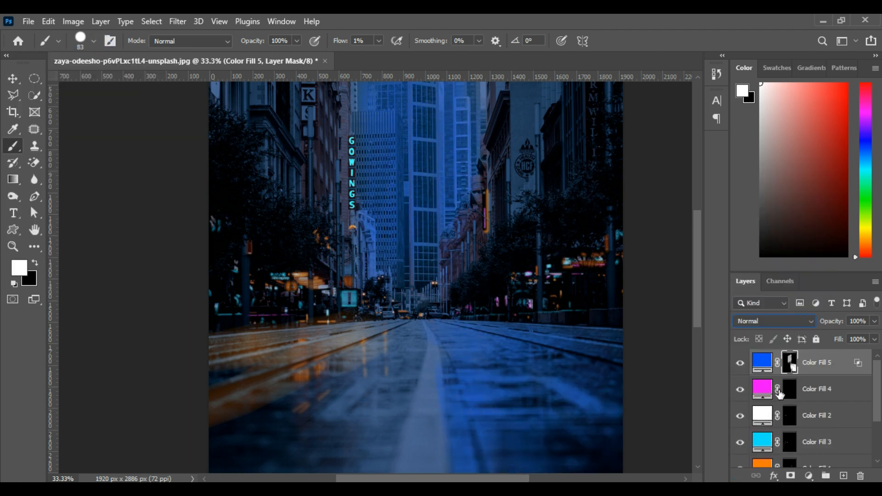
drag(537, 118, 536, 153)
key(ctrl+z)
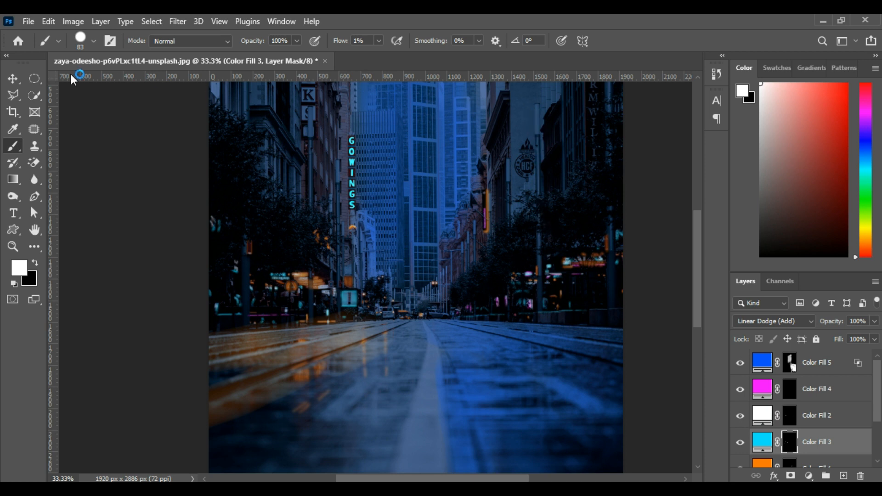
Step: On the cyan fill's mask, paint thin glows down the two tall poles on the street's right side with a 25 px brush
click(94, 42)
click(82, 81)
drag(537, 139, 538, 304)
drag(611, 214, 611, 302)
Step: On the blue fill's mask, paint the upper part of the far-right pole, and set the layer's blend mode to Linear Dodge (Add)
scroll(603, 164, up, 3)
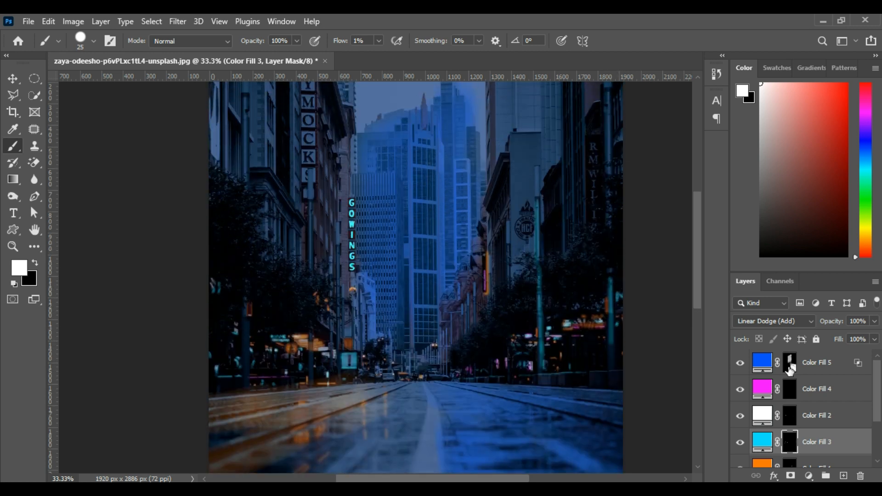
click(789, 368)
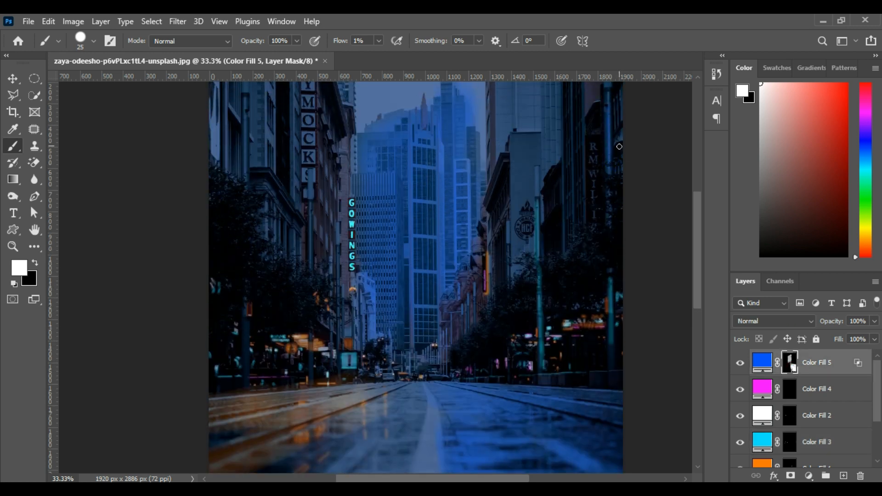
scroll(619, 146, up, 4)
scroll(611, 213, down, 3)
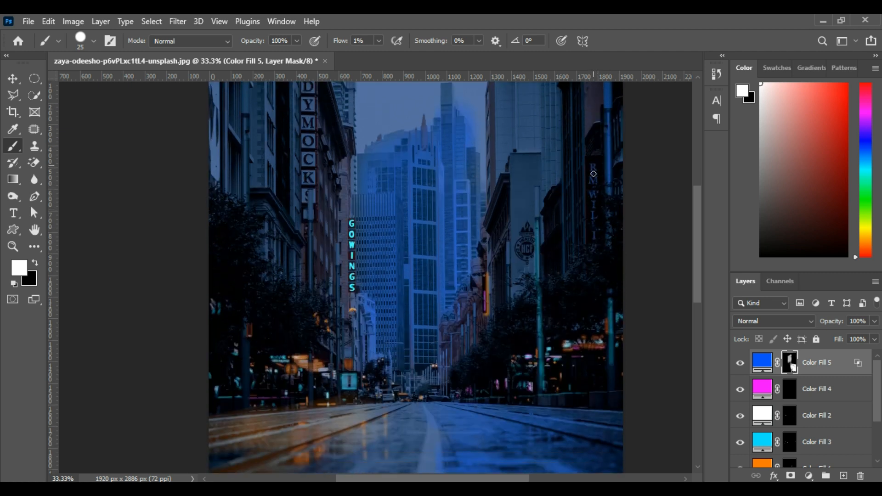
click(814, 323)
click(766, 289)
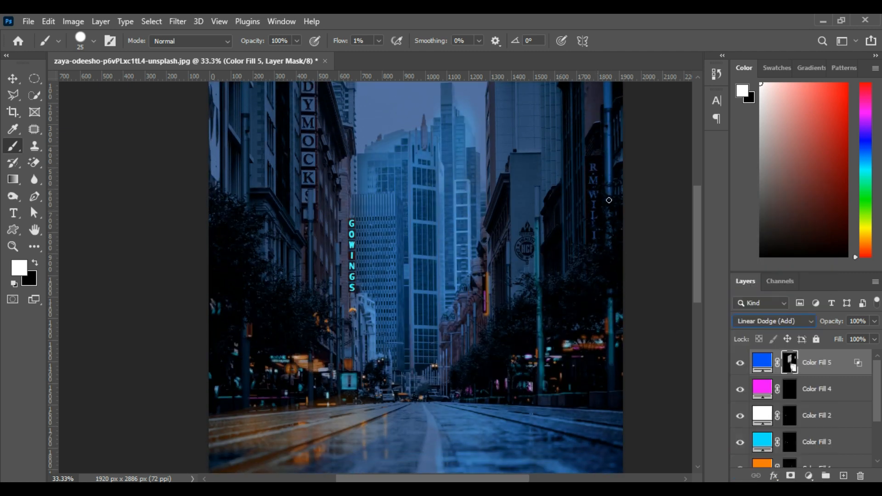
Step: On the blue fill's mask, paint a glow over the small poles and background at the far end of the street
scroll(610, 319, down, 2)
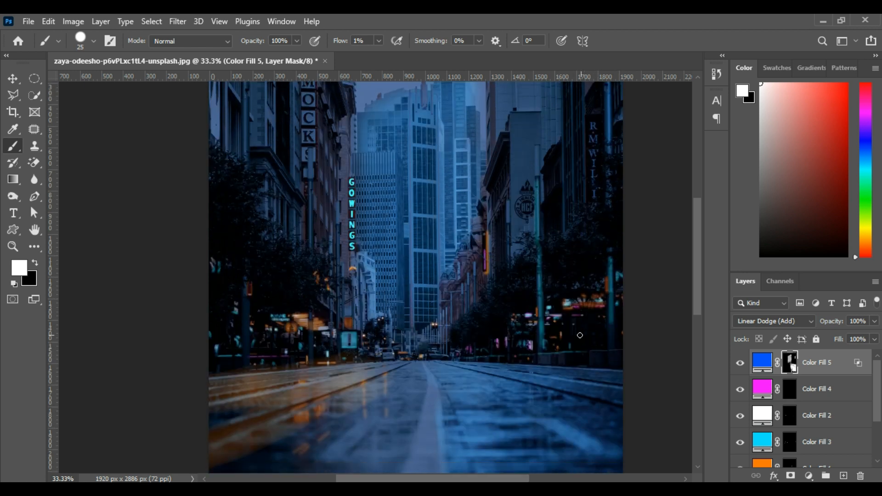
scroll(487, 313, up, 2)
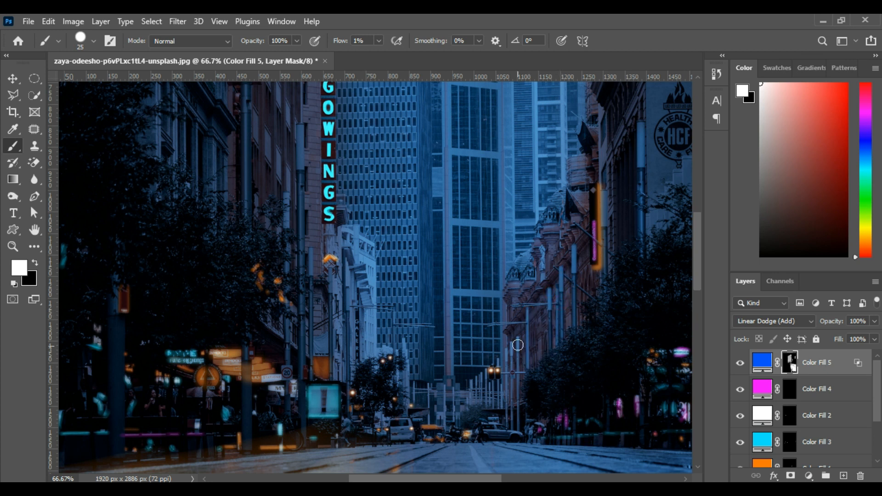
drag(487, 378, 474, 417)
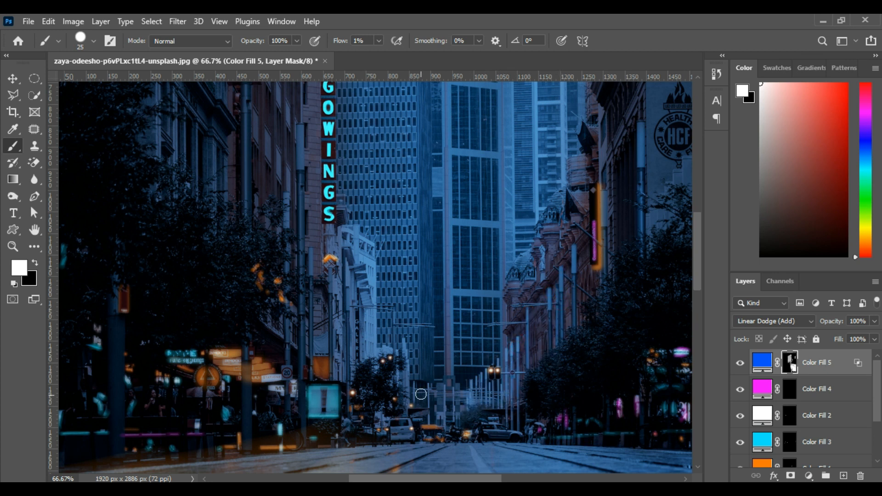
scroll(378, 336, down, 2)
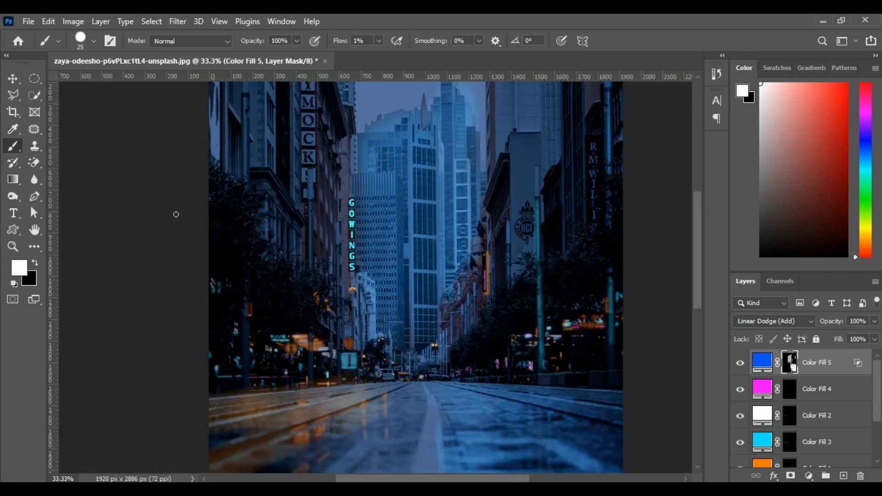
Step: On the orange fill's mask, paint a glow down the building edge beside the GOWINGS sign with a 32 px brush
key(v)
click(789, 465)
click(13, 146)
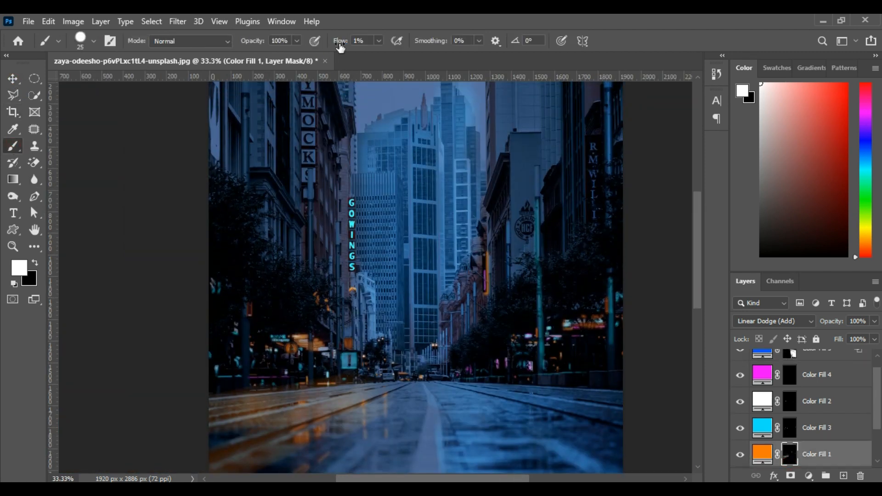
click(80, 41)
drag(87, 81, 99, 81)
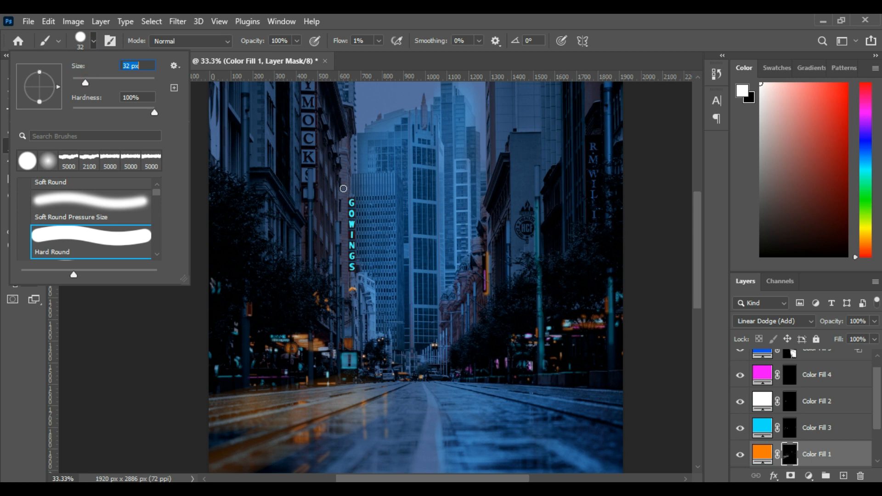
click(343, 140)
drag(345, 180, 341, 296)
drag(345, 212, 343, 318)
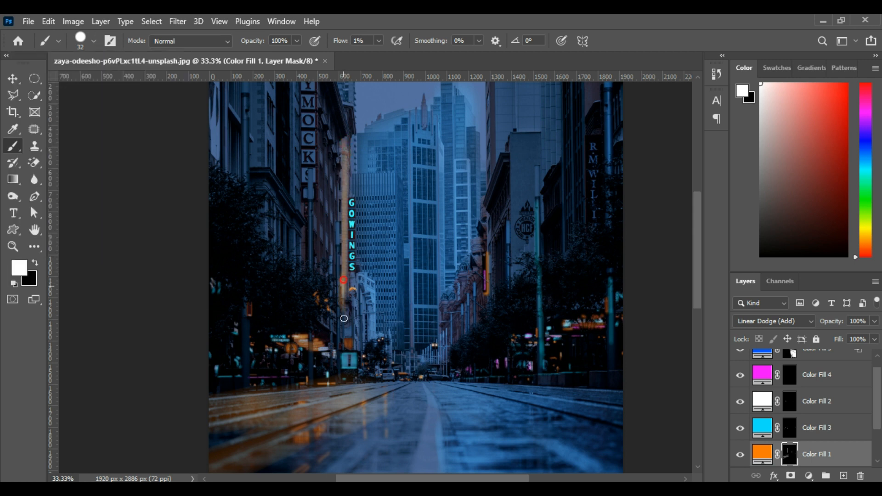
Step: Extend the orange glow down the facade below the GOWINGS sign and along the far edge of the street's left half
key(ctrl+plus)
scroll(360, 277, up, 3)
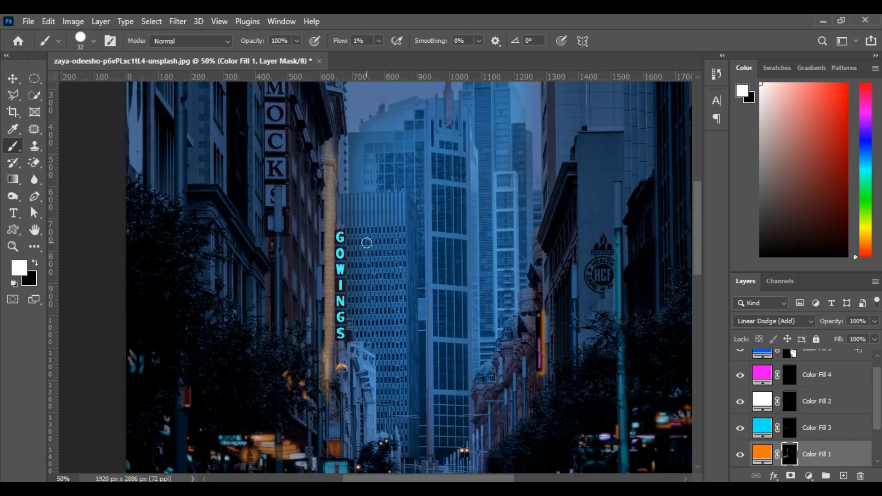
scroll(365, 248, down, 5)
drag(334, 291, 332, 342)
mouse_move(355, 406)
mouse_down()
mouse_move(307, 413)
mouse_move(383, 413)
mouse_move(400, 425)
mouse_move(261, 420)
mouse_up()
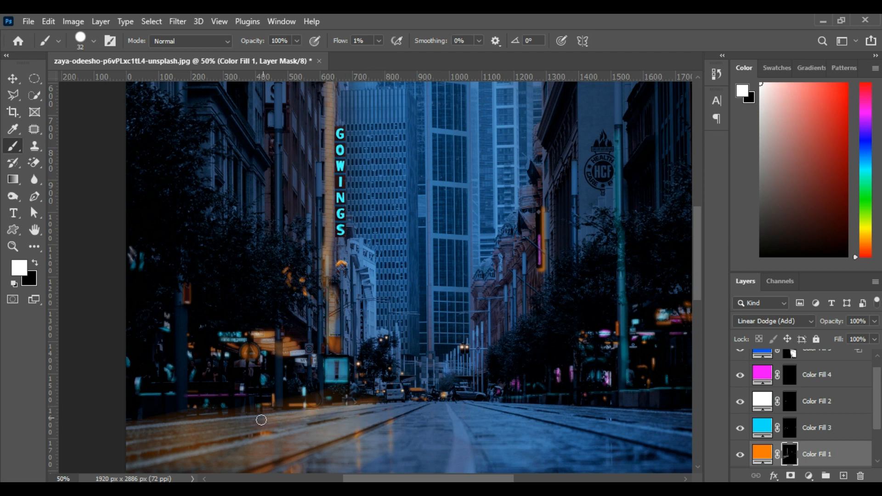
Step: On the orange fill's mask, paint a vertical glow on the facade beside the pole, just below the DYMOCKS sign
scroll(186, 294, up, 3)
mouse_move(276, 195)
mouse_down()
mouse_move(269, 276)
mouse_move(274, 267)
mouse_up()
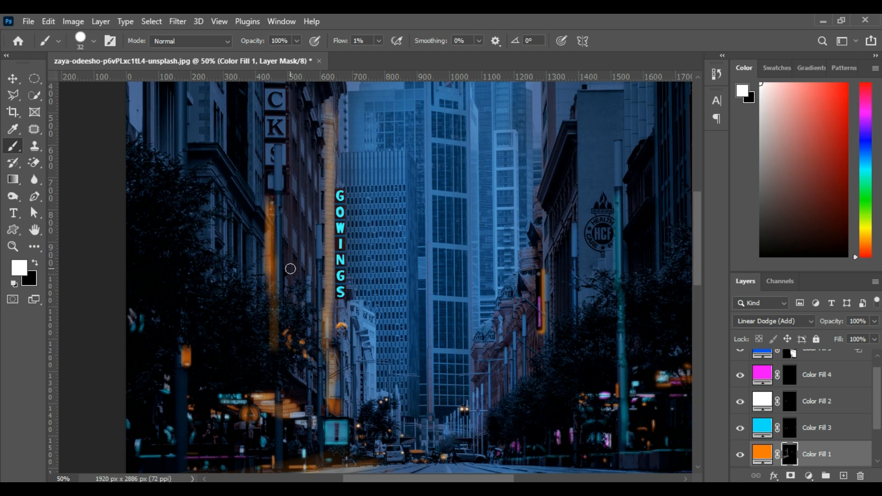
scroll(287, 265, up, 4)
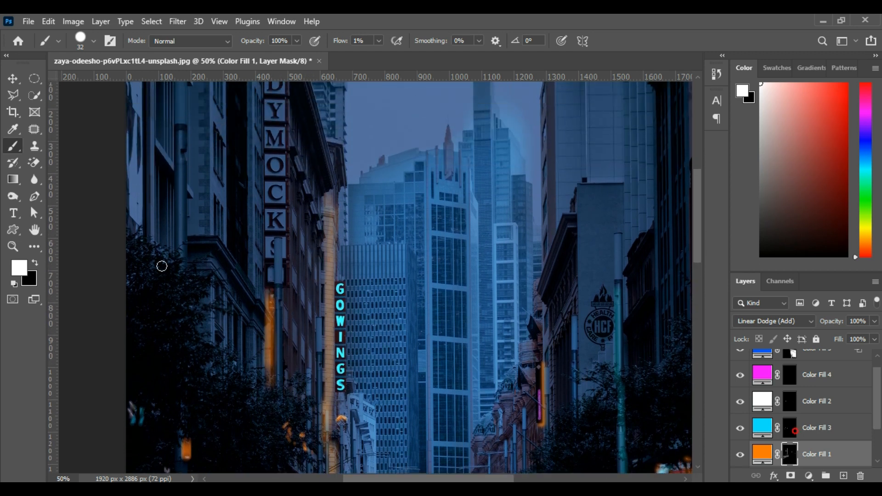
Step: On the blue fill's mask, paint a glow down the tall pole and the building edge at the street's far left with a 50 px brush
scroll(162, 266, up, 3)
click(790, 428)
click(93, 41)
drag(92, 79, 99, 79)
click(234, 219)
drag(253, 135, 252, 382)
key(ctrl+z)
click(787, 355)
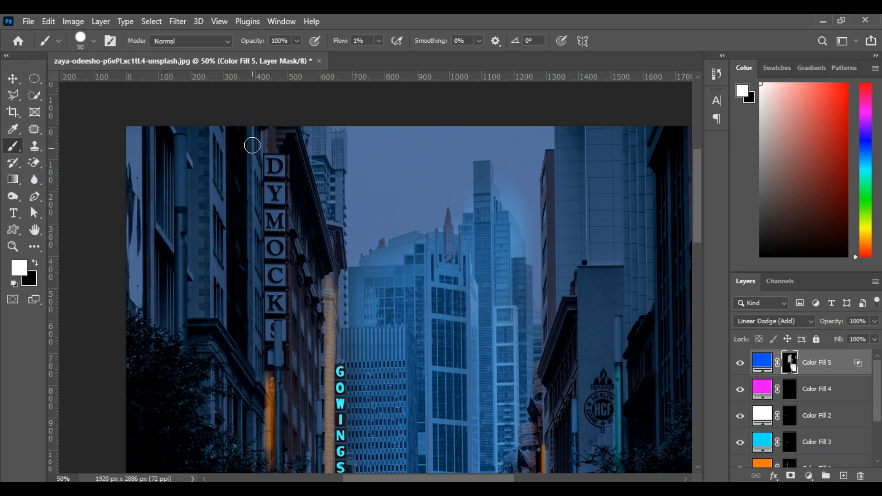
drag(181, 136, 182, 338)
mouse_move(131, 125)
mouse_down()
mouse_move(130, 101)
mouse_move(132, 145)
mouse_up()
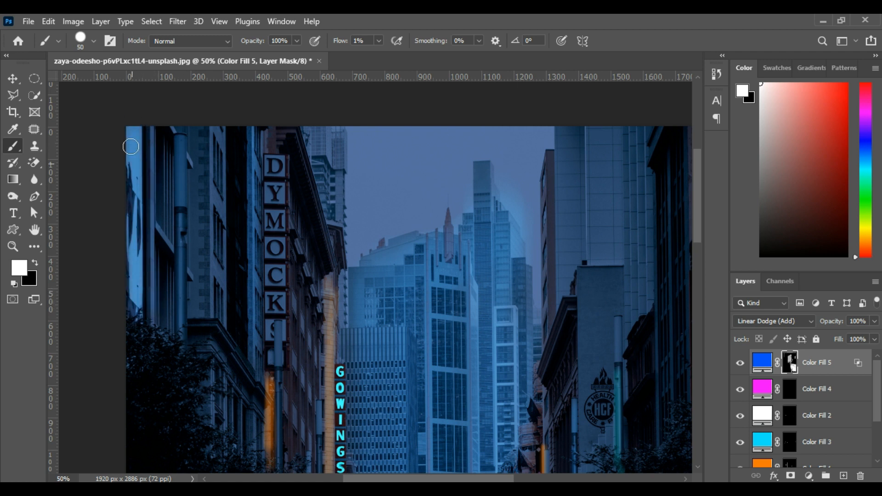
Step: On the orange fill's mask, strengthen the glow down the building edge beside the GOWINGS sign
scroll(266, 320, down, 7)
scroll(267, 322, down, 3)
click(790, 464)
mouse_move(329, 92)
mouse_down()
mouse_move(328, 113)
mouse_move(326, 320)
mouse_up()
scroll(326, 320, up, 1)
scroll(591, 314, down, 3)
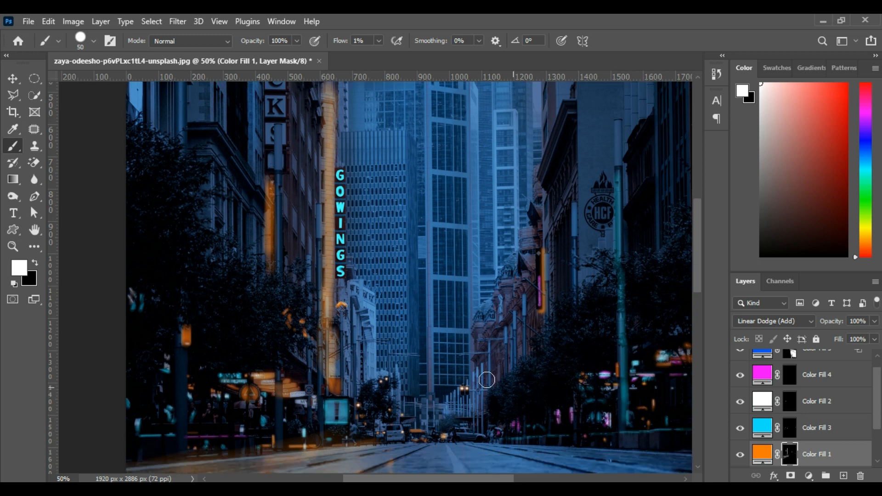
drag(534, 321, 535, 245)
key(ctrl+z)
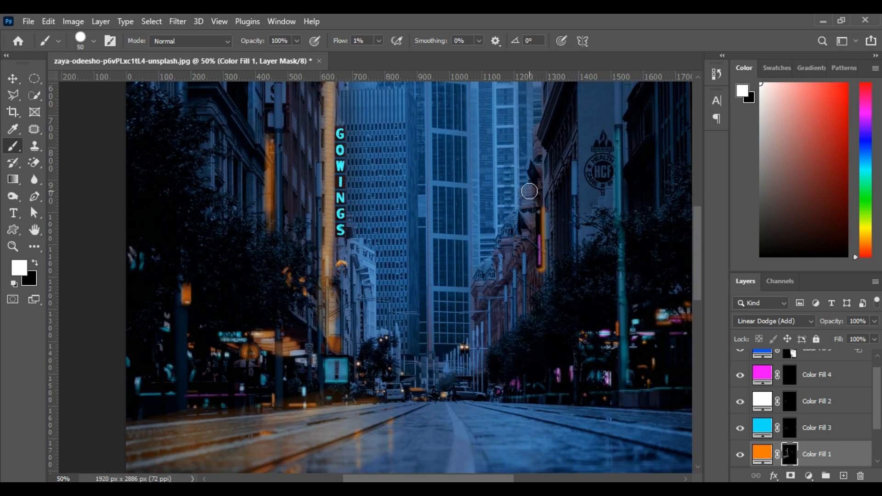
key(ctrl+plus)
scroll(547, 179, up, 3)
mouse_move(643, 156)
mouse_down()
mouse_move(630, 164)
mouse_move(624, 228)
mouse_up()
key(ctrl+z)
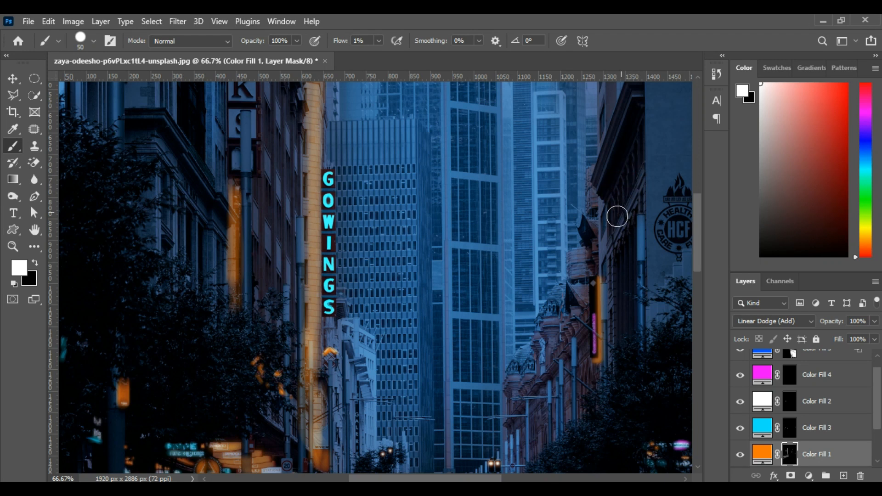
Step: Paint an orange glow along the roofline and facades of the ornate buildings on the street's right side with a 25 px brush
drag(595, 201, 594, 245)
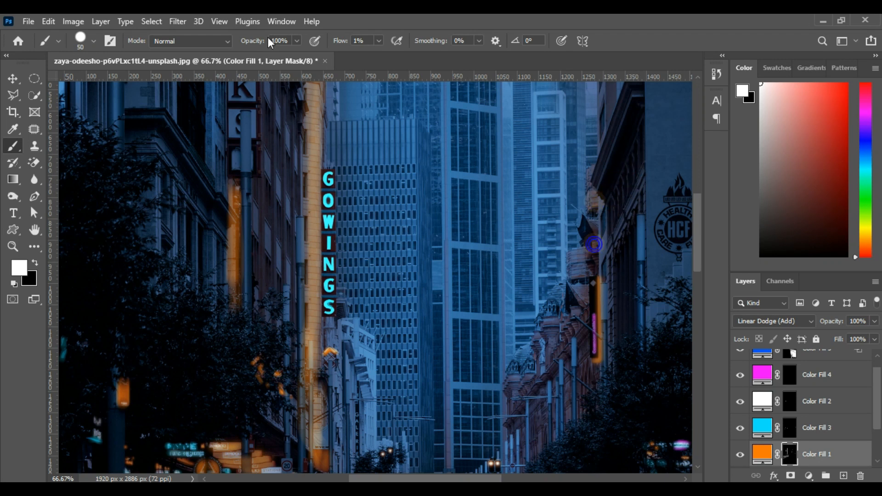
click(93, 41)
drag(86, 83, 83, 82)
mouse_move(580, 289)
mouse_down()
mouse_move(567, 339)
mouse_move(516, 388)
mouse_move(542, 373)
mouse_move(507, 413)
mouse_up()
scroll(587, 357, down, 3)
mouse_move(569, 302)
mouse_down()
mouse_move(596, 343)
mouse_move(557, 321)
mouse_move(533, 402)
mouse_move(524, 357)
mouse_move(509, 352)
mouse_move(581, 264)
mouse_up()
drag(519, 341, 527, 366)
scroll(527, 366, down, 4)
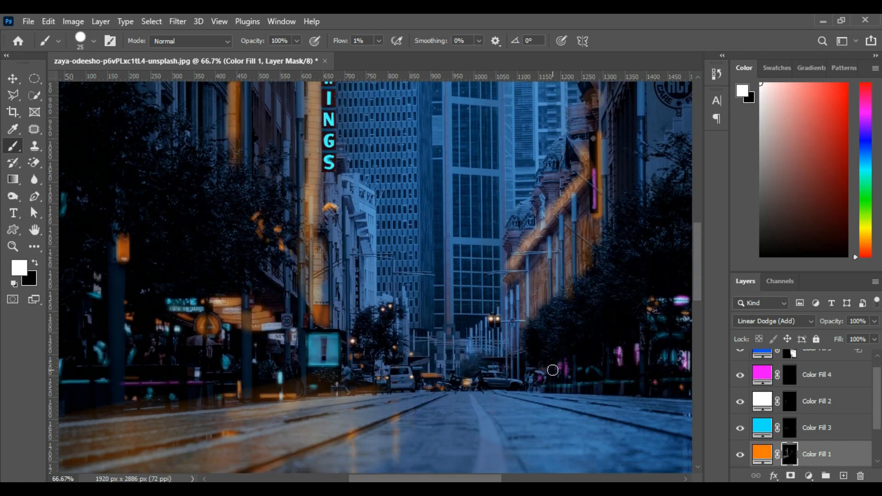
Step: On the cyan fill's mask, paint glowing streaks along the road surface on the street's right side
scroll(524, 372, up, 4)
key(ctrl+minus)
key(ctrl+minus)
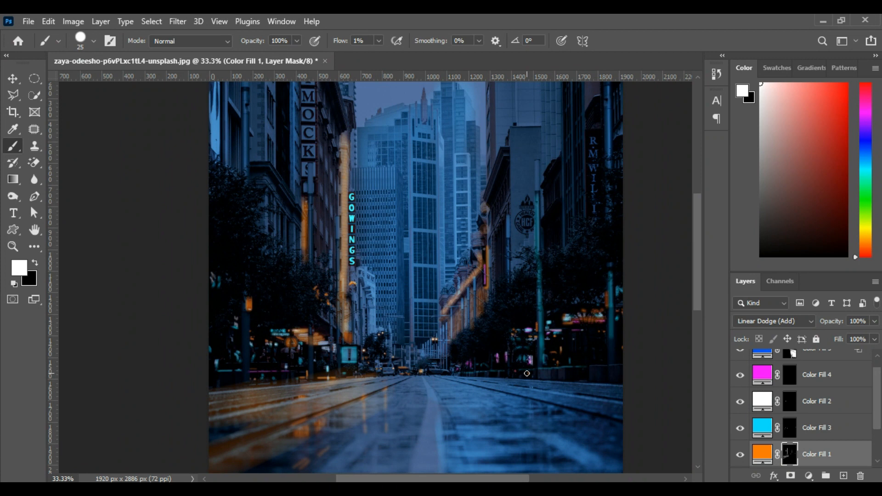
click(788, 429)
drag(624, 403, 513, 385)
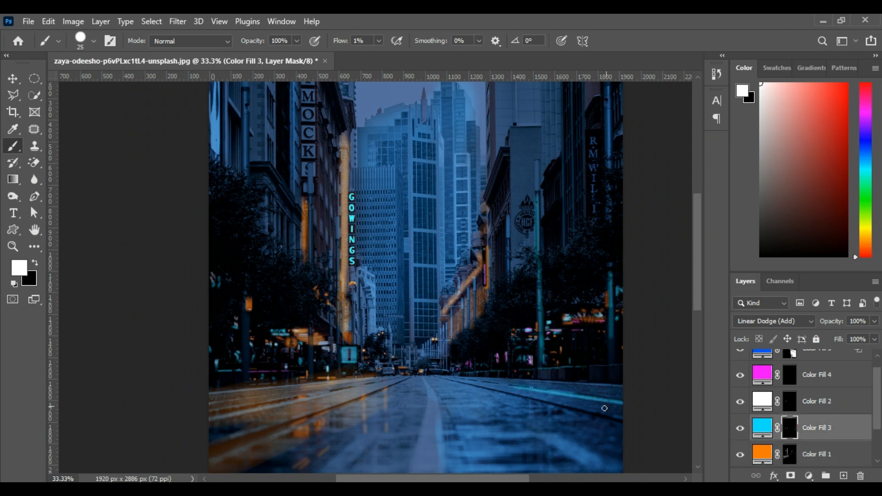
drag(624, 386, 515, 381)
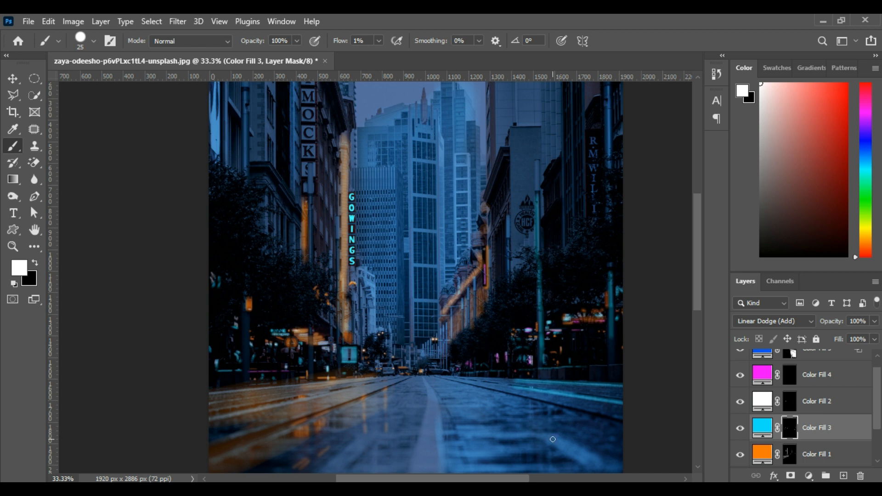
Step: On the orange fill's mask, outline the D of the DYMOCKS sign with the Polygonal Lasso and fill the selection with white
scroll(553, 439, up, 2)
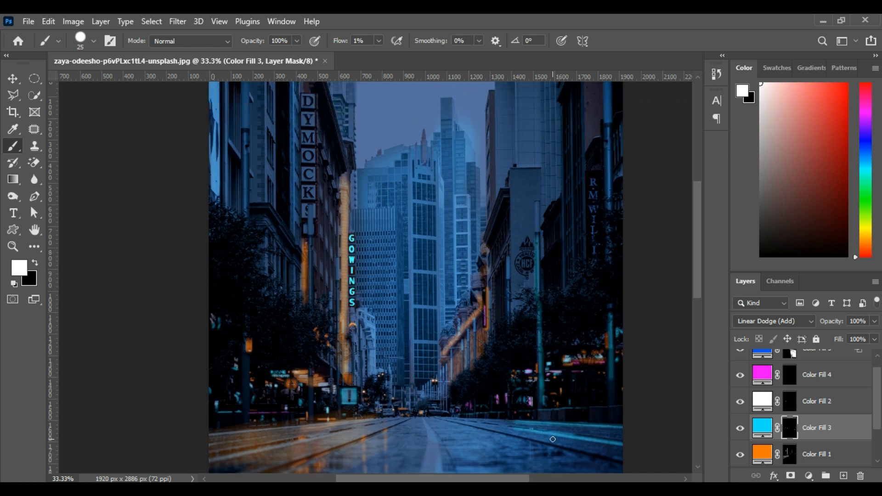
scroll(553, 439, up, 6)
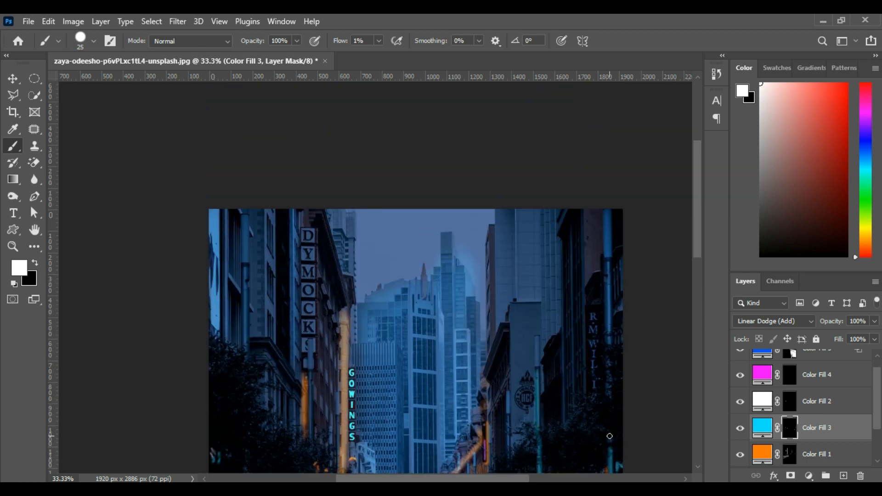
scroll(609, 435, down, 1)
click(792, 454)
key(ctrl+plus)
key(ctrl+plus)
key(ctrl+plus)
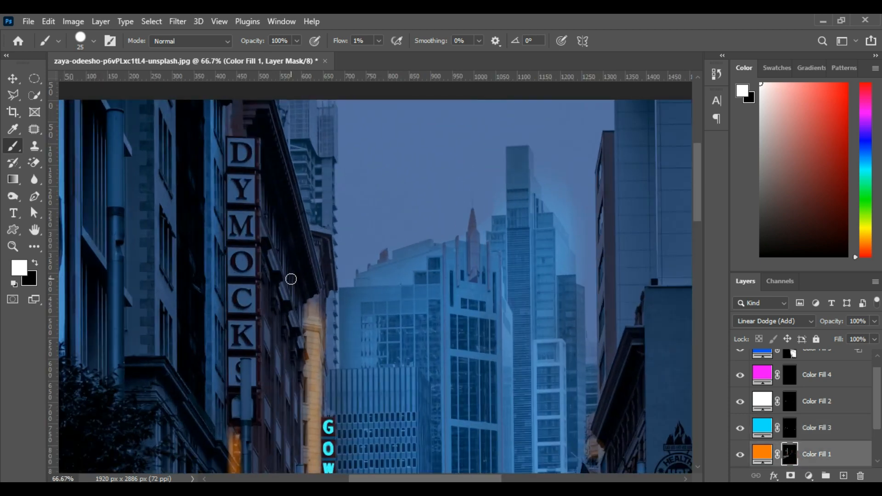
scroll(182, 291, up, 5)
click(15, 96)
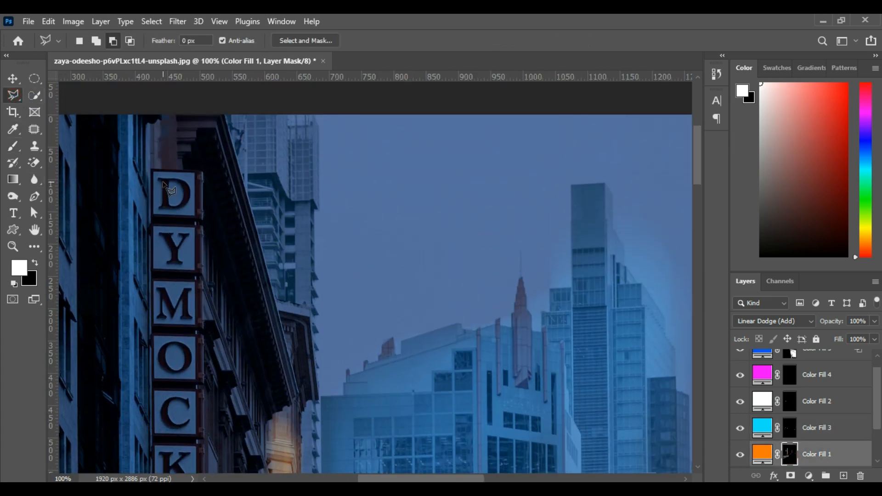
key(ctrl+plus)
drag(436, 479, 399, 478)
scroll(276, 331, up, 4)
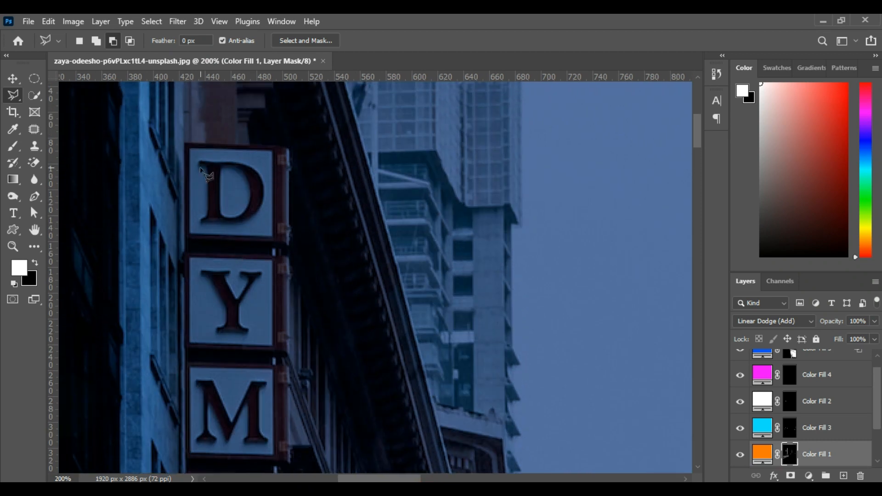
click(206, 168)
click(203, 161)
key(alt+BackSpace)
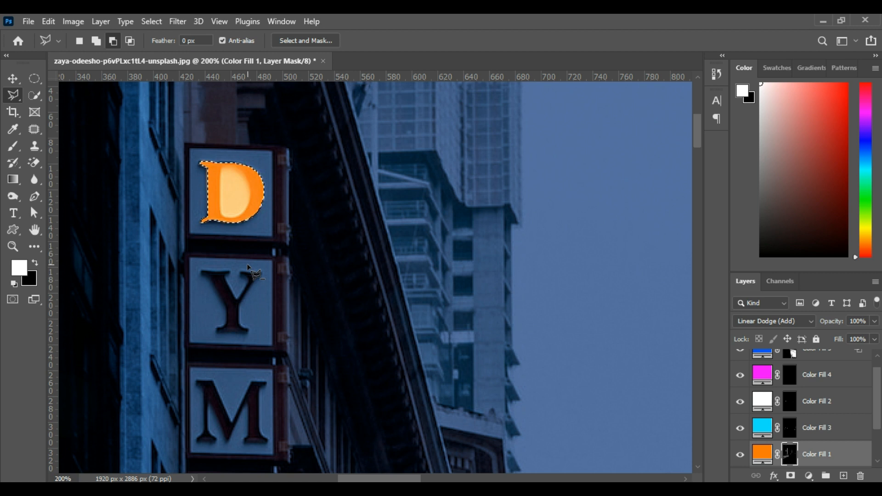
Step: Subtract the D's inner opening from the selection and refill the letter's outline shape with white on the orange fill's mask
click(222, 166)
click(225, 217)
click(243, 213)
click(250, 194)
click(249, 183)
click(240, 173)
click(231, 168)
click(221, 166)
key(ctrl+BackSpace)
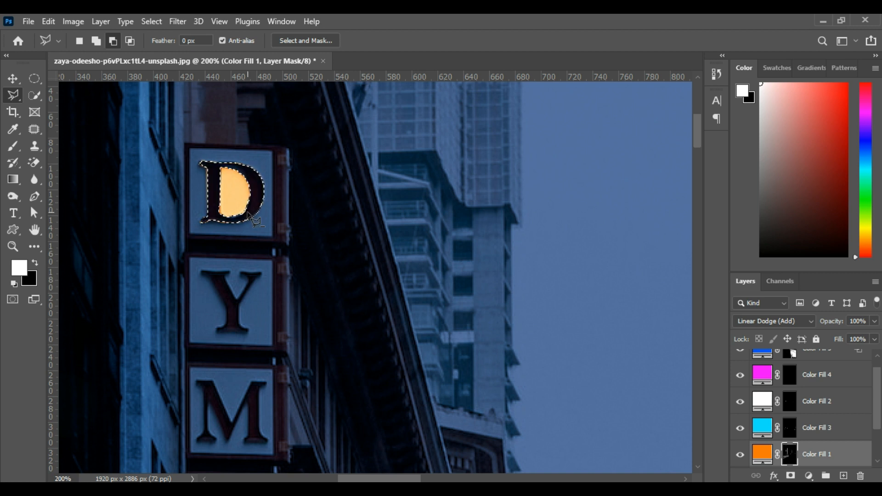
key(alt+BackSpace)
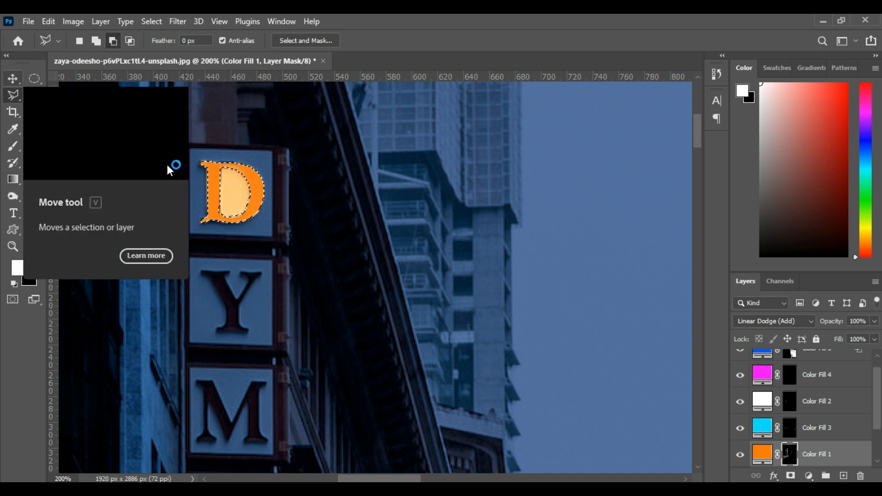
key(ctrl+d)
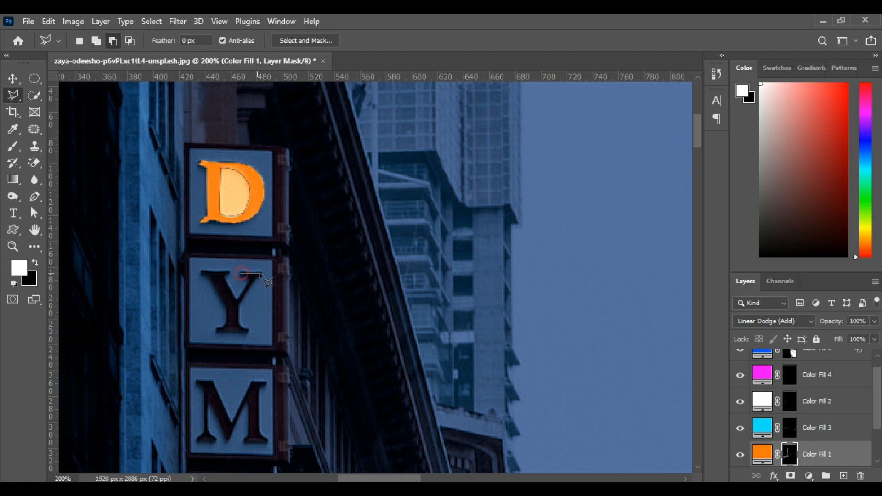
Step: Outline the Y of the DYMOCKS sign with the Polygonal Lasso and fill it with white on the orange fill's mask
click(248, 331)
click(225, 326)
click(227, 309)
click(212, 280)
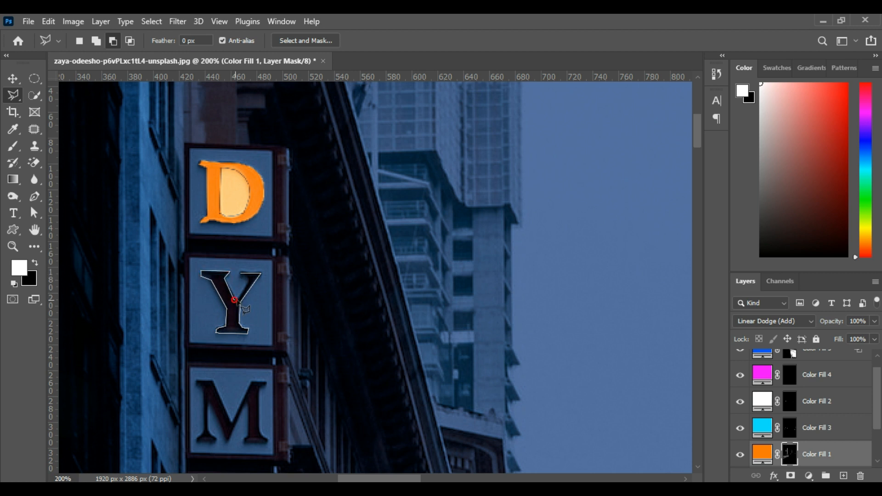
click(247, 282)
key(alt+BackSpace)
key(ctrl+d)
Step: Outline the M of the DYMOCKS sign with the Polygonal Lasso and fill it with white on the orange fill's mask
scroll(255, 347, down, 2)
click(252, 330)
click(232, 370)
click(210, 330)
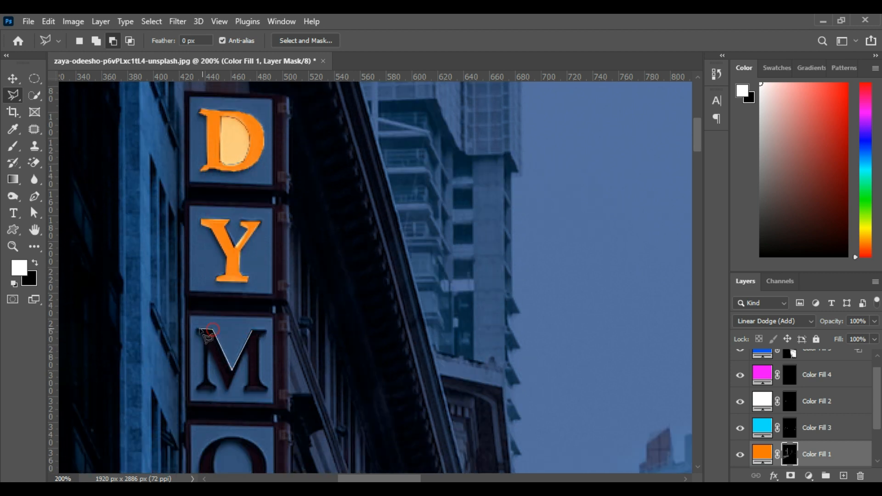
click(226, 391)
click(249, 350)
click(248, 383)
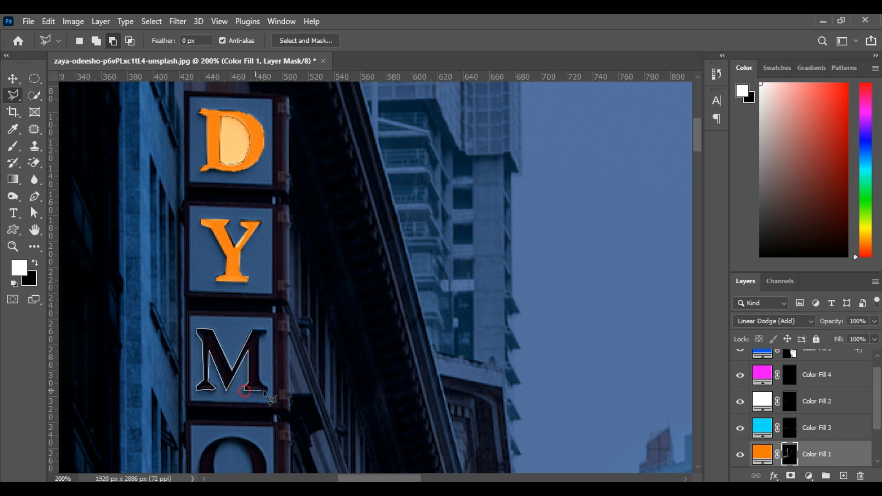
click(265, 329)
key(alt+BackSpace)
key(ctrl+d)
scroll(259, 331, down, 3)
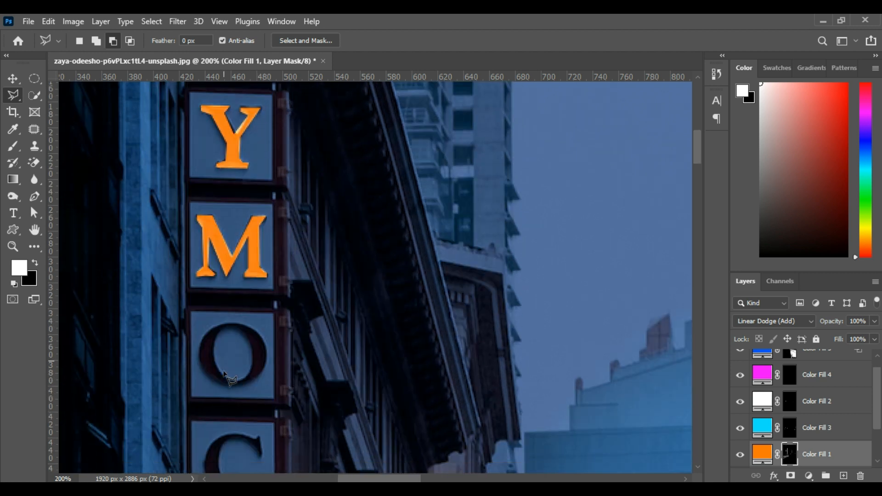
click(247, 317)
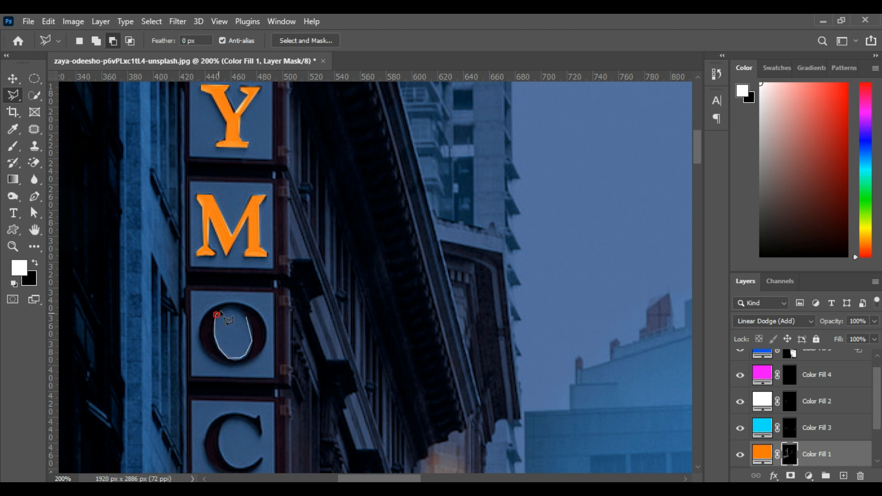
double_click(241, 316)
key(alt+BackSpace)
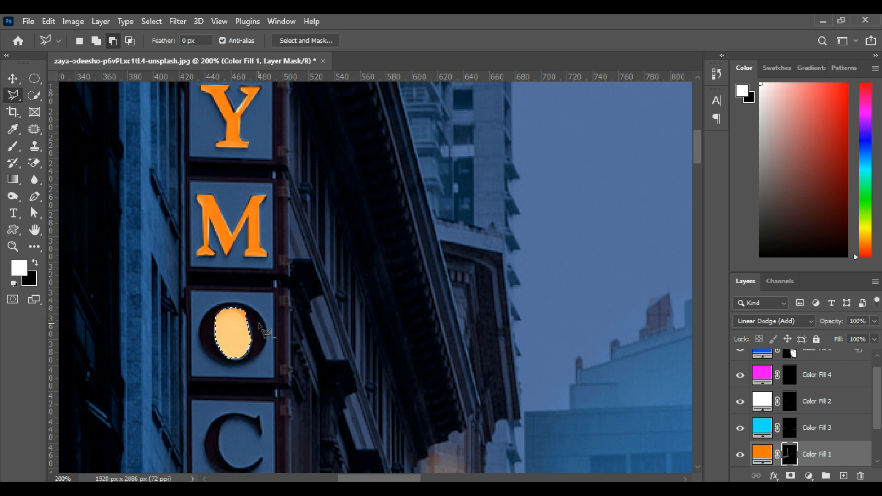
click(266, 323)
click(265, 344)
click(258, 355)
click(243, 364)
click(230, 364)
click(219, 360)
click(206, 352)
click(201, 340)
click(200, 324)
click(206, 310)
click(223, 304)
click(241, 304)
click(267, 325)
click(396, 204)
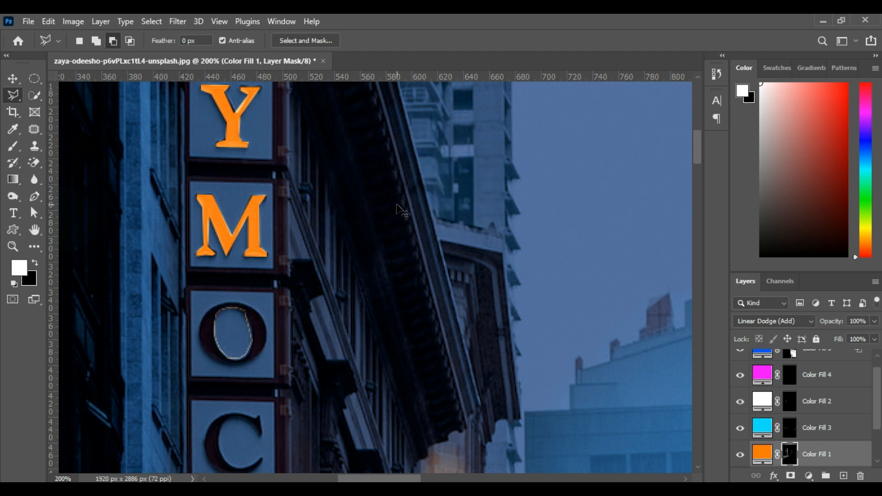
key(ctrl+z)
key(ctrl+z)
key(ctrl+z)
key(ctrl+z)
click(265, 322)
double_click(270, 336)
click(406, 201)
Step: Paint orange over the O of the DYMOCKS sign with the Hard Round brush, reducing its size to 7 px for the finer strokes
click(13, 146)
click(94, 41)
click(27, 160)
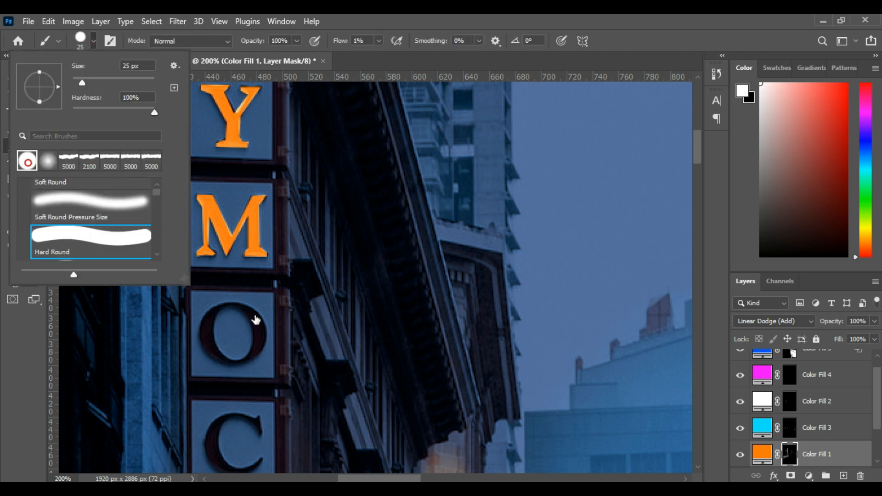
drag(81, 82, 78, 83)
mouse_move(259, 320)
mouse_down()
mouse_move(240, 363)
mouse_move(219, 356)
mouse_move(208, 321)
mouse_move(215, 348)
mouse_move(220, 308)
mouse_move(250, 310)
mouse_move(238, 308)
mouse_move(261, 349)
mouse_move(260, 338)
mouse_move(258, 358)
mouse_up()
click(85, 45)
drag(78, 84, 74, 84)
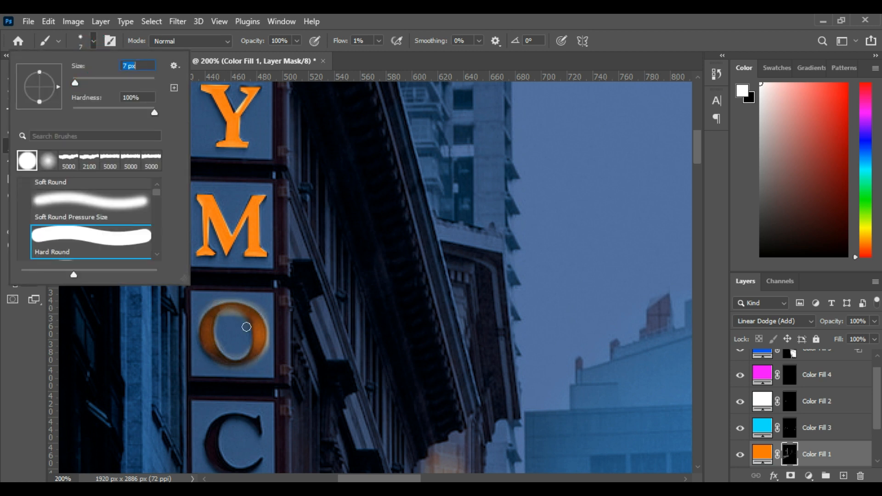
click(259, 330)
drag(238, 361, 233, 364)
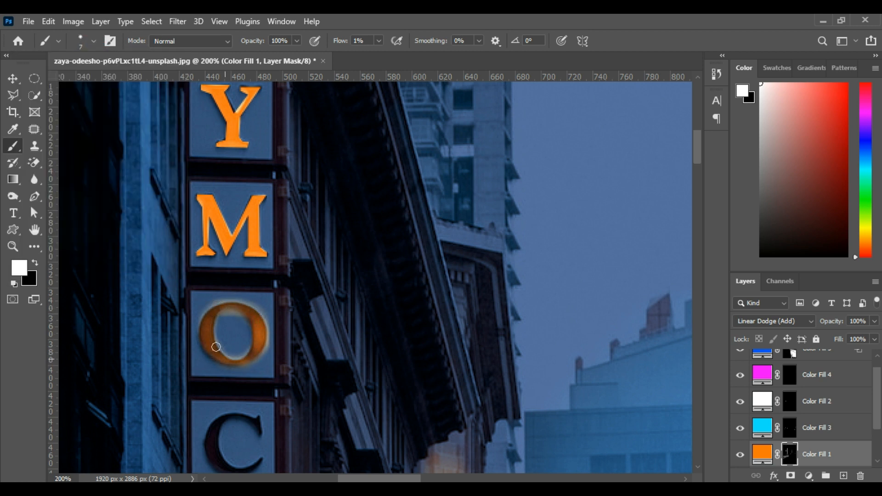
Step: Intensify the orange O with the brush flow at 14%, and clean up its edges by painting black on the mask
drag(337, 43, 344, 43)
mouse_move(258, 316)
mouse_down()
mouse_move(245, 363)
mouse_move(219, 360)
mouse_move(205, 343)
mouse_move(205, 316)
mouse_move(227, 304)
mouse_move(246, 311)
mouse_move(211, 319)
mouse_move(215, 352)
mouse_move(244, 362)
mouse_move(256, 324)
mouse_move(237, 307)
mouse_move(201, 342)
mouse_move(228, 317)
mouse_move(230, 298)
mouse_move(198, 316)
mouse_move(199, 345)
mouse_up()
key(d)
mouse_move(233, 296)
mouse_down()
mouse_move(264, 317)
mouse_move(268, 349)
mouse_move(244, 356)
mouse_up()
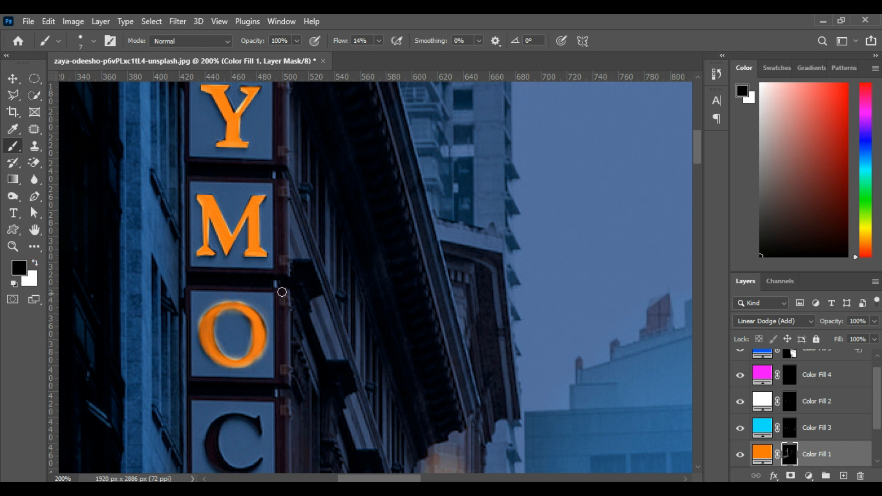
Step: Outline the C of the DYMOCKS sign with the Polygonal Lasso and fill it with white on the orange fill's mask
click(13, 95)
scroll(257, 294, down, 5)
click(260, 314)
click(262, 332)
click(254, 321)
click(243, 315)
click(231, 316)
click(223, 323)
click(219, 340)
click(224, 357)
click(237, 363)
click(255, 361)
click(261, 359)
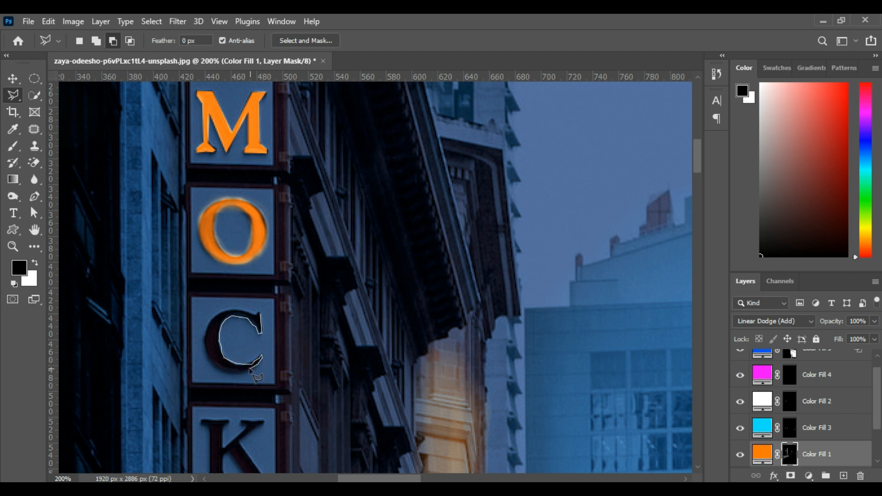
click(226, 372)
click(206, 338)
click(224, 312)
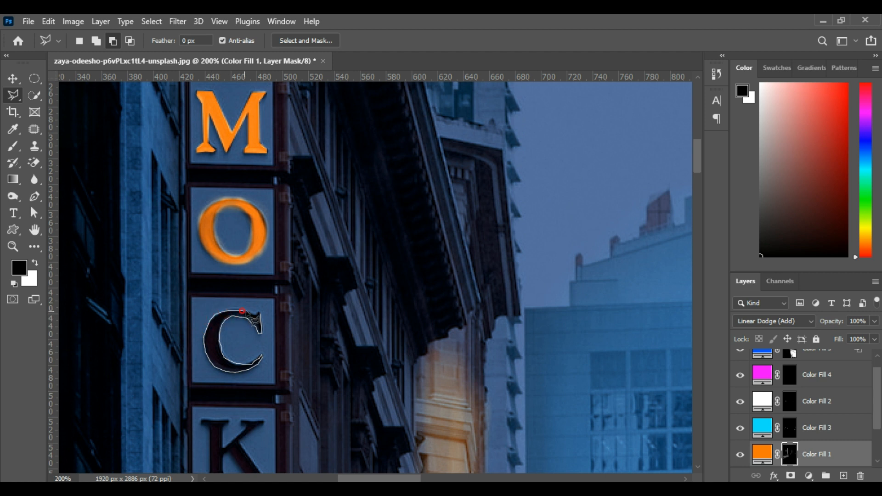
click(259, 317)
key(ctrl+BackSpace)
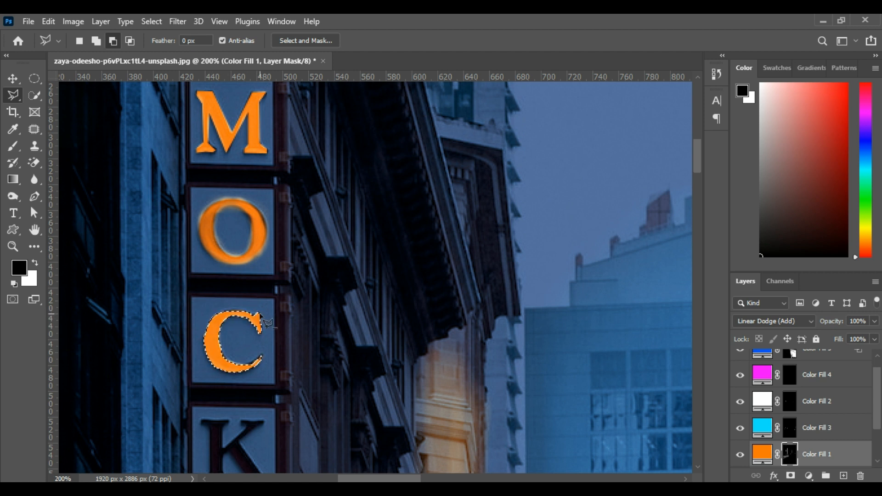
Step: Outline the K of the DYMOCKS sign with the Polygonal Lasso and fill it with white on the orange fill's mask
scroll(260, 317, down, 5)
click(242, 235)
click(265, 235)
click(238, 256)
click(269, 294)
click(251, 296)
click(230, 267)
click(223, 270)
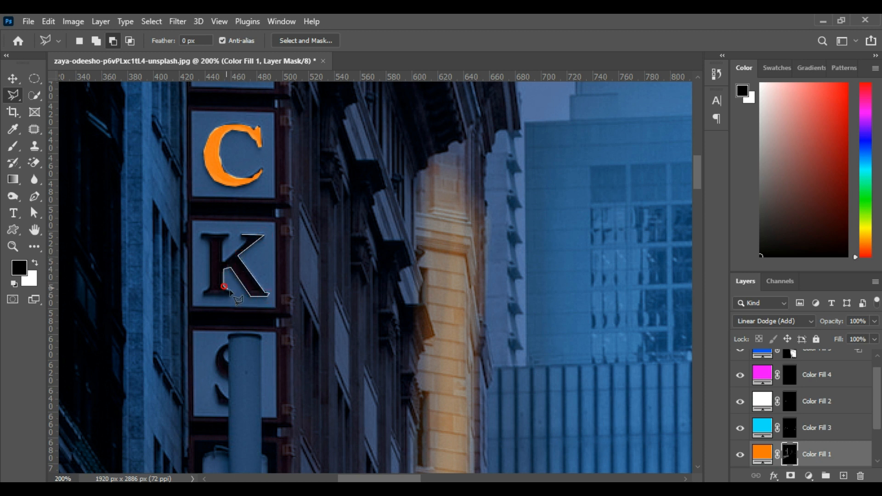
click(204, 297)
click(205, 292)
click(211, 289)
click(212, 242)
click(202, 236)
click(202, 233)
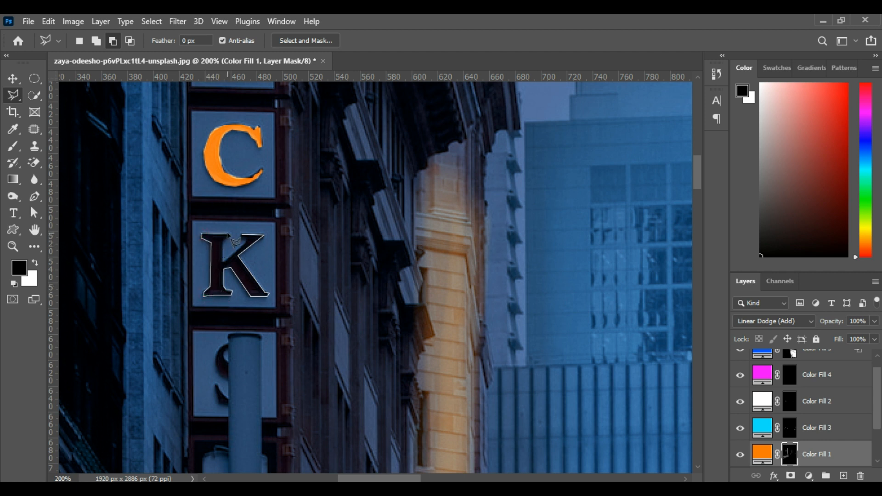
click(225, 240)
key(ctrl+BackSpace)
key(ctrl+d)
Step: Outline the visible upper and lower parts of the sign's S and fill them with white on the orange fill's mask
scroll(244, 248, down, 3)
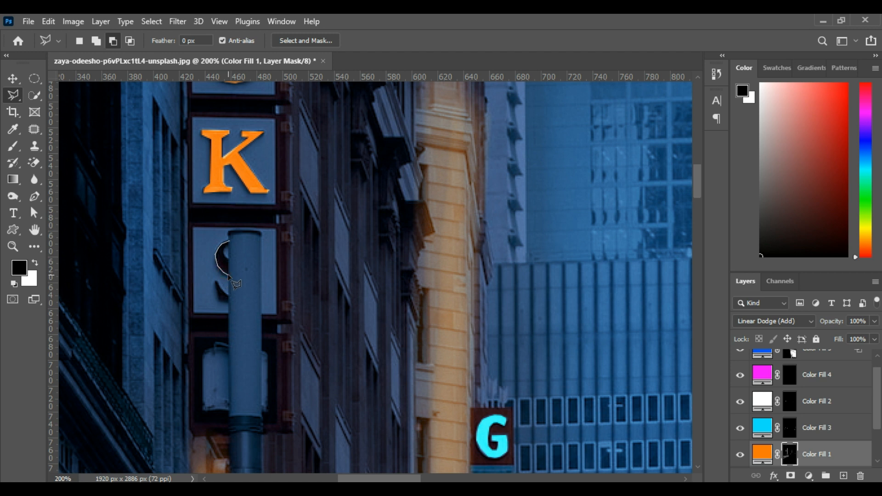
click(228, 247)
key(ctrl+BackSpace)
key(ctrl+d)
scroll(252, 274, down, 1)
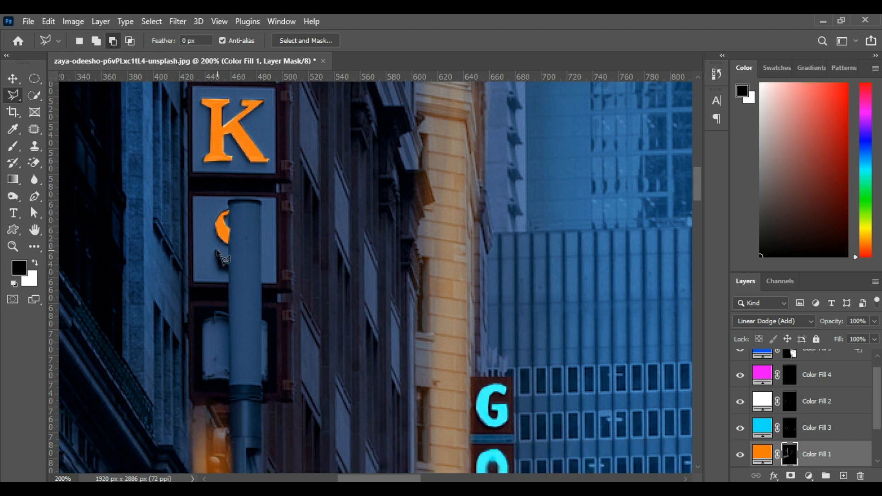
click(228, 265)
click(217, 252)
key(ctrl+BackSpace)
key(ctrl+alt+i)
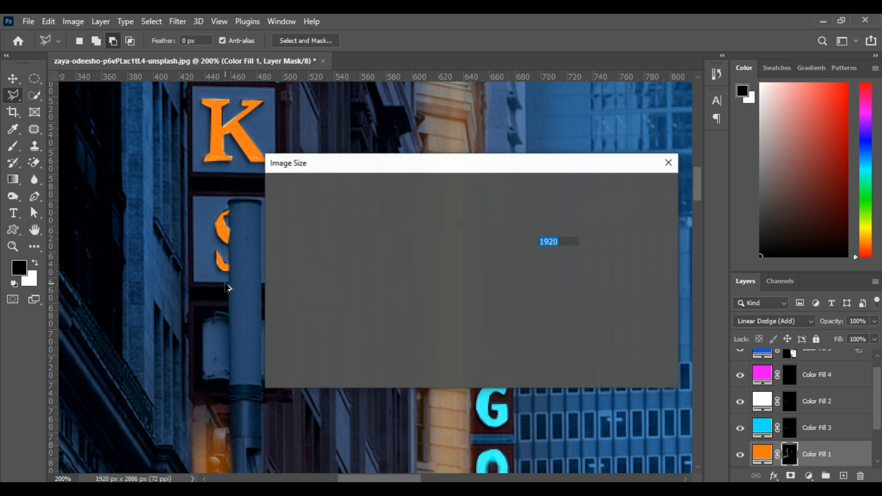
click(621, 366)
Step: Add an Exposure adjustment above the Color Lookup layer, with exposure -2.50 and offset -0.0083
key(ctrl+minus)
key(ctrl+minus)
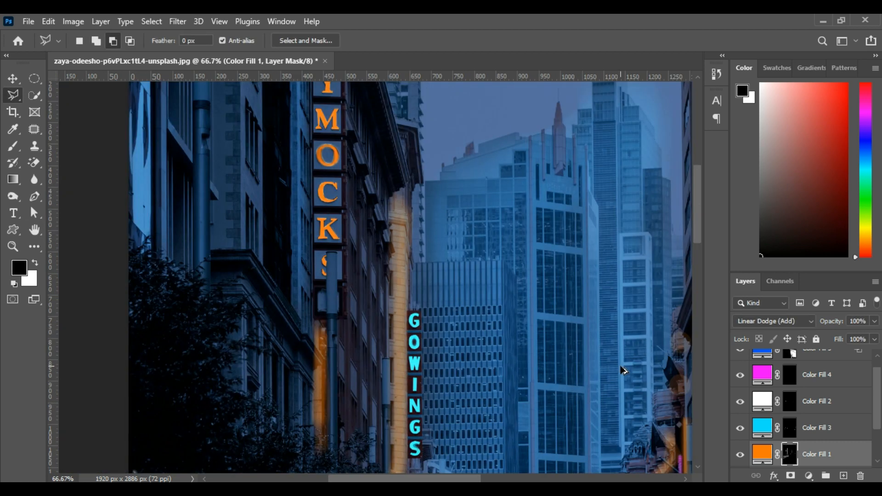
key(ctrl+minus)
key(ctrl+minus)
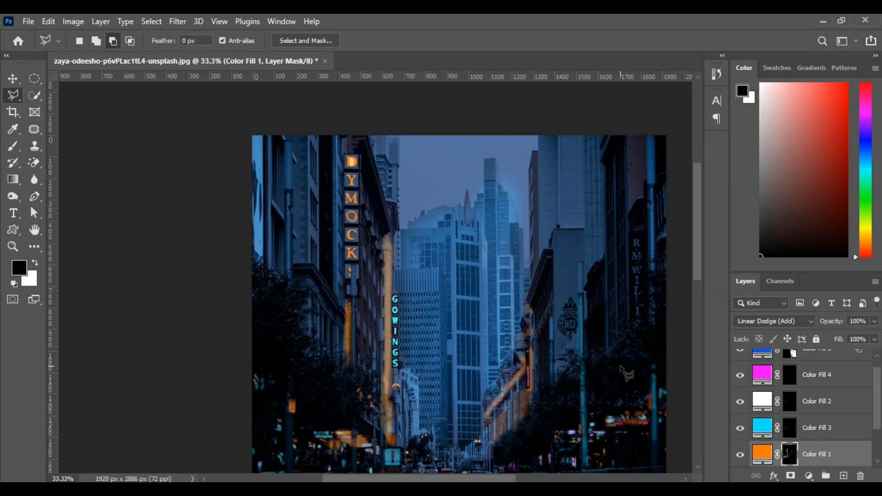
scroll(623, 373, down, 5)
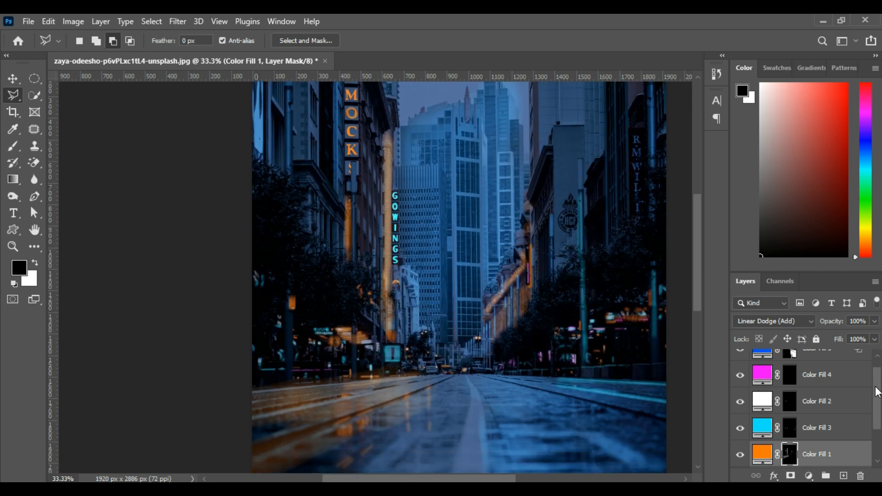
drag(877, 392, 878, 416)
click(804, 429)
click(809, 475)
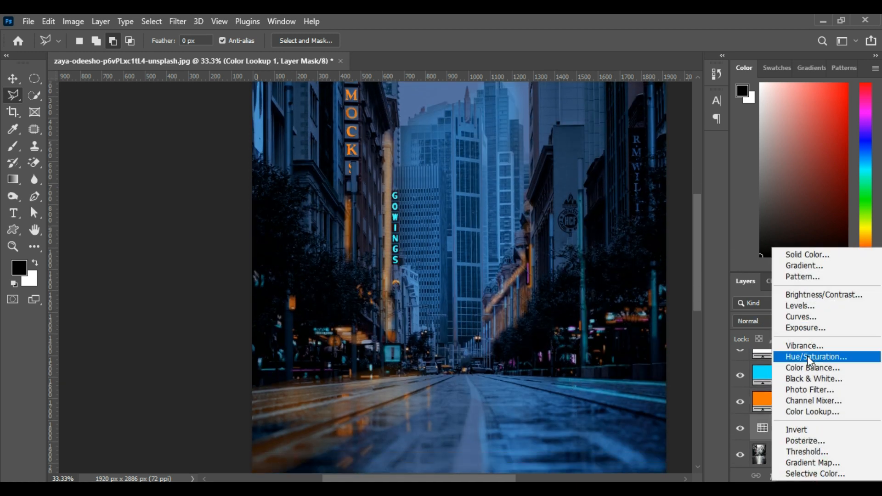
click(805, 327)
drag(611, 235, 811, 235)
drag(755, 309, 754, 333)
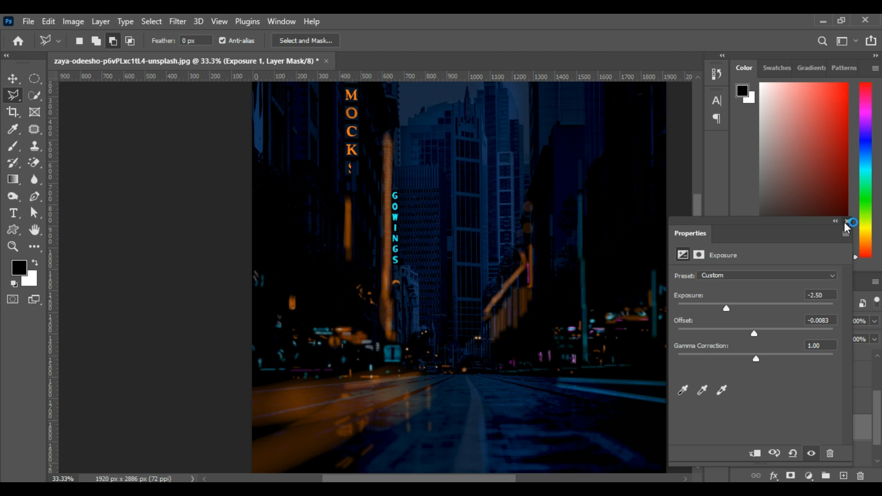
scroll(848, 388, down, 2)
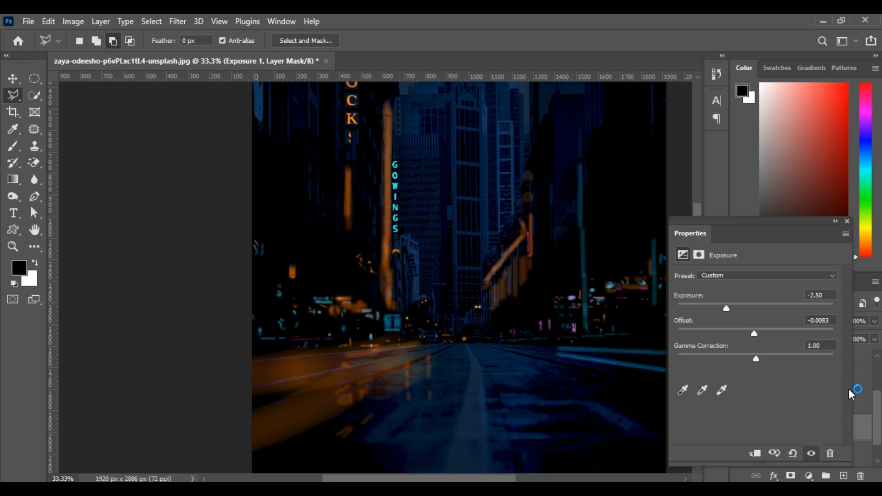
click(847, 221)
Step: Hide and delete the Exposure adjustment layer, and restore the Color Lookup layer deleted along with it
click(739, 427)
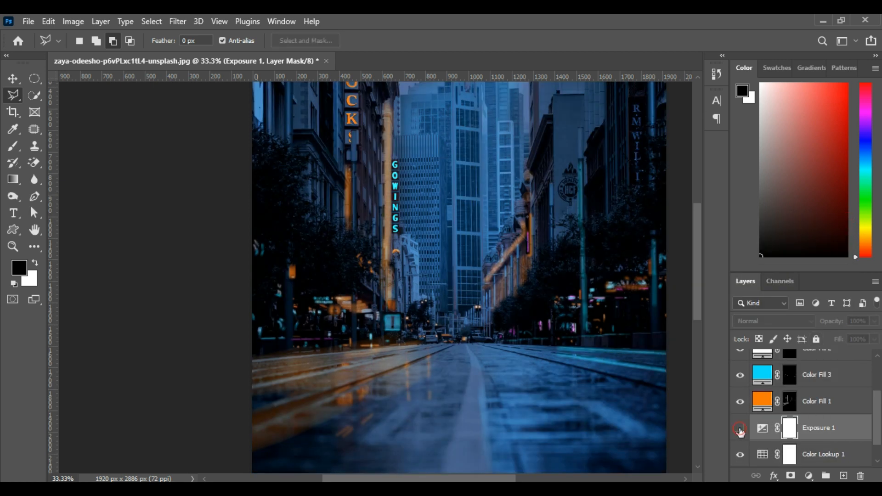
key(Delete)
key(Delete)
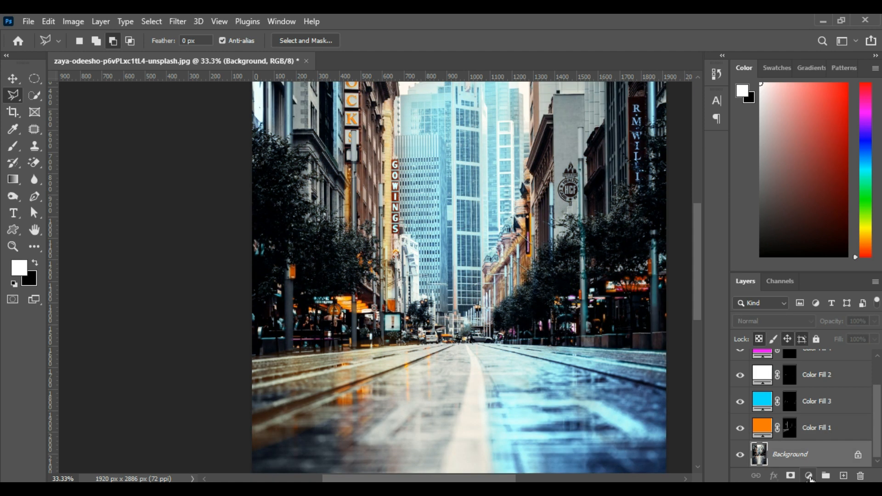
key(ctrl+z)
scroll(836, 466, down, 1)
Step: Add a Levels adjustment above the Color Lookup layer with the black input level at 33
click(809, 476)
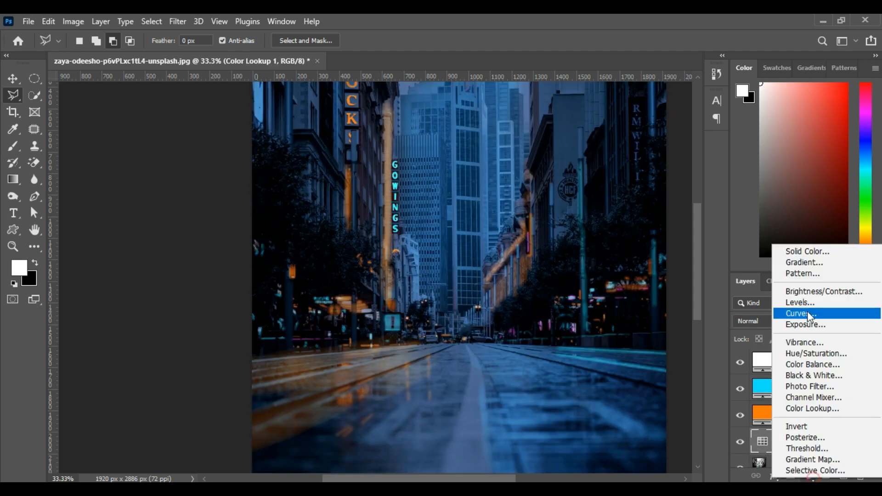
click(801, 299)
drag(694, 370, 713, 371)
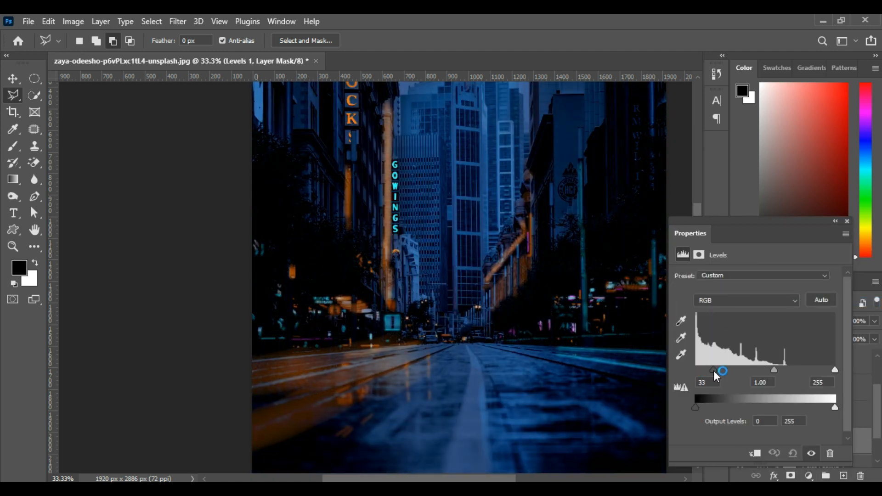
click(847, 221)
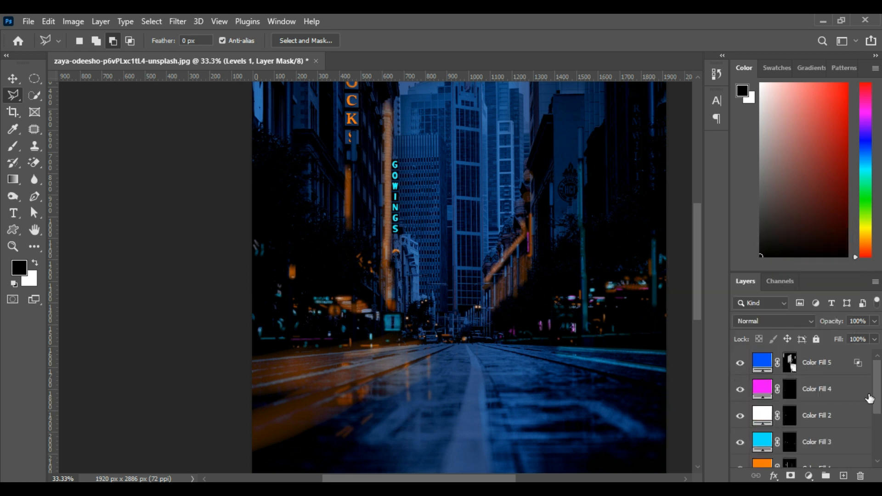
Step: Set up a white Hard Round brush at 18 px and 1% flow for the white Color Fill 2 layer's mask
click(789, 416)
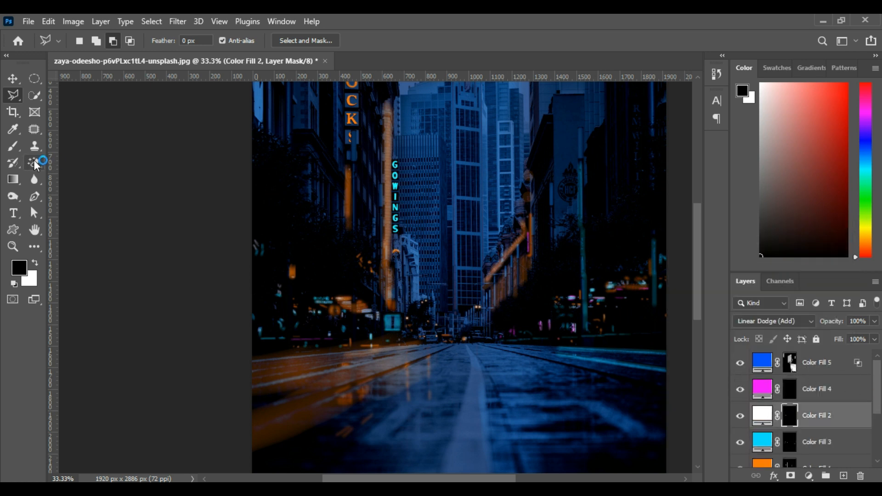
click(13, 146)
click(35, 262)
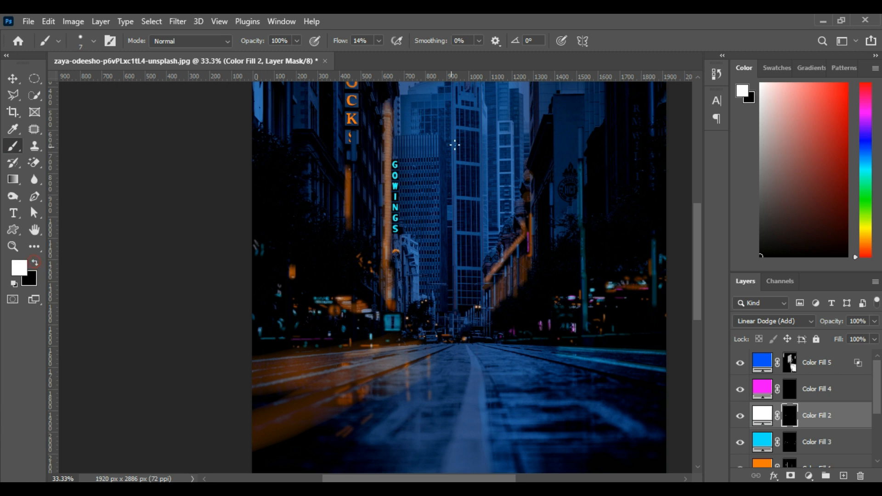
drag(343, 42, 337, 43)
click(81, 40)
drag(76, 82, 79, 82)
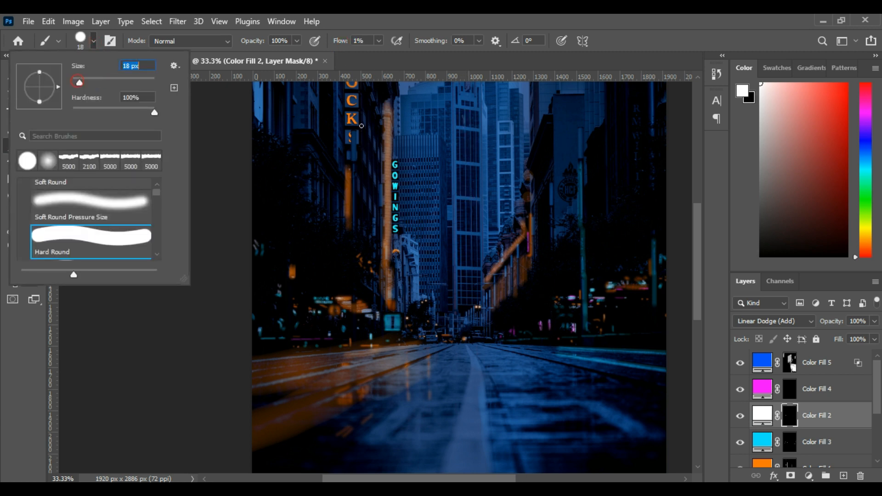
Step: Try painting white light over the central tower's window panel, and undo the strokes
click(465, 133)
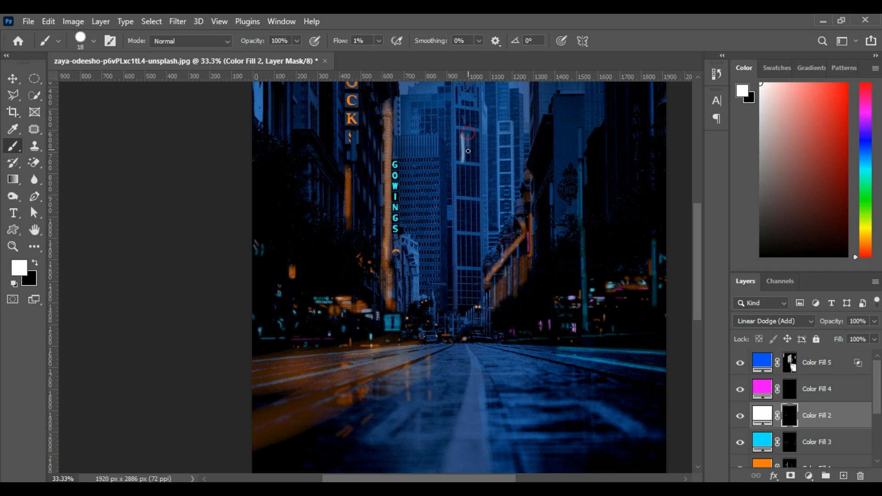
drag(474, 143, 472, 146)
key(ctrl+z)
key(ctrl+z)
key(ctrl+z)
Step: Fill one lassoed window panel of the central tower with white on Color Fill 2's mask, and set that layer's blend mode to Color Dodge
scroll(477, 170, up, 2)
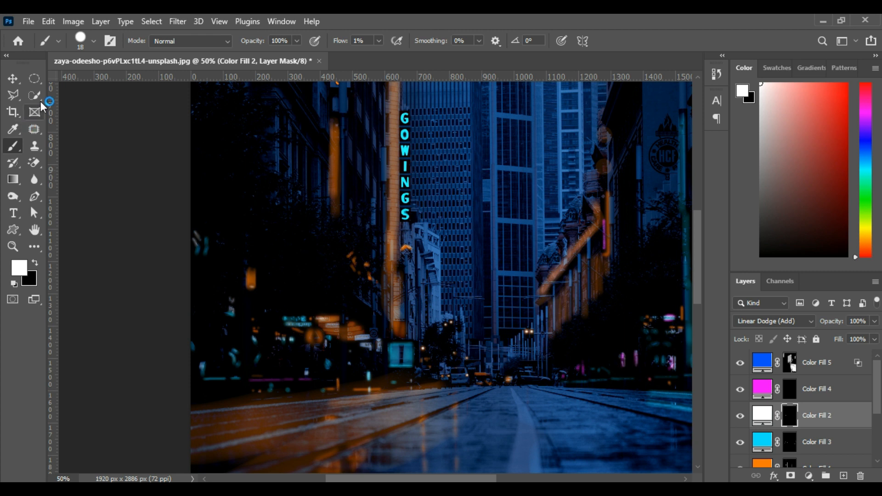
click(13, 95)
click(532, 122)
click(498, 119)
click(498, 164)
click(532, 167)
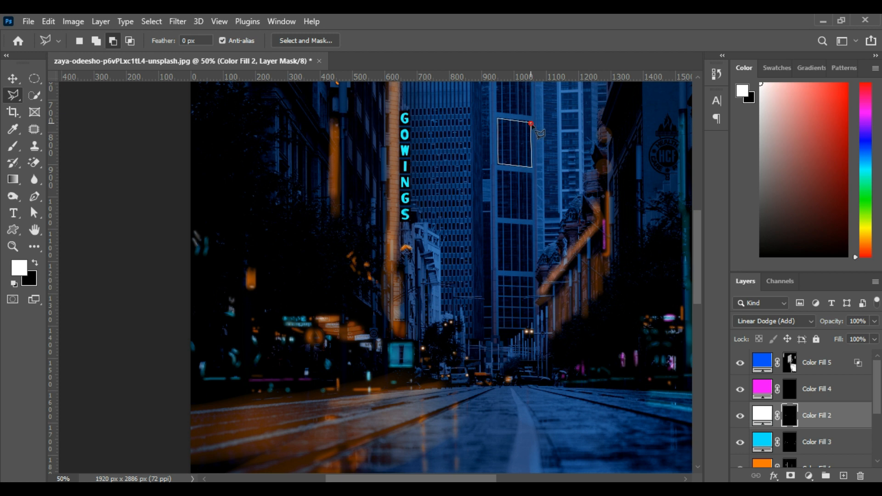
click(533, 125)
key(alt+BackSpace)
click(811, 322)
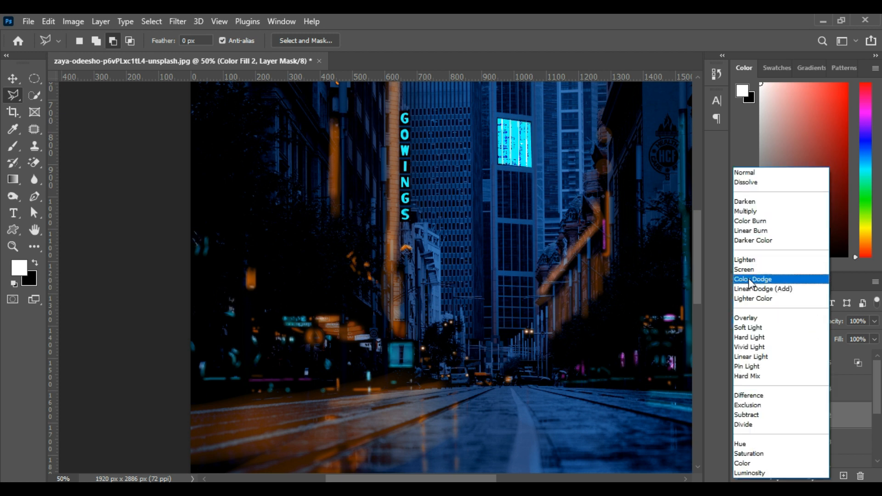
click(751, 279)
Step: Outline the window panel directly above the lit one and fill it with white on Color Fill 2's mask
key(ctrl+minus)
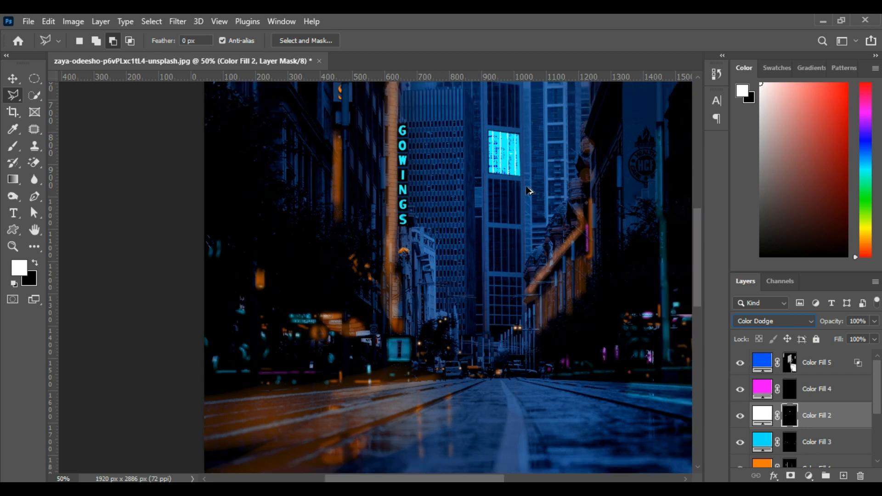
click(479, 139)
click(479, 168)
click(458, 168)
click(459, 136)
click(479, 139)
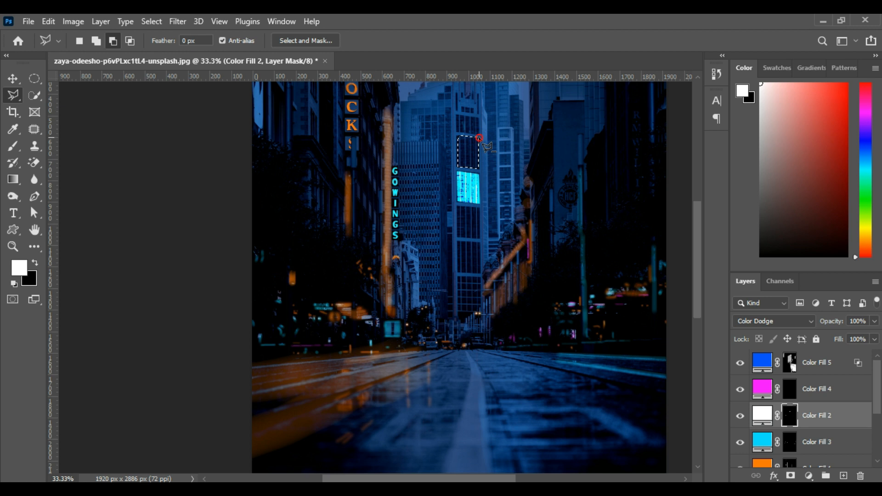
key(alt+BackSpace)
key(ctrl+d)
Step: Outline the window panel directly below the lit ones and fill it with white on Color Fill 2's mask
click(478, 208)
click(480, 237)
click(458, 238)
click(458, 206)
click(479, 209)
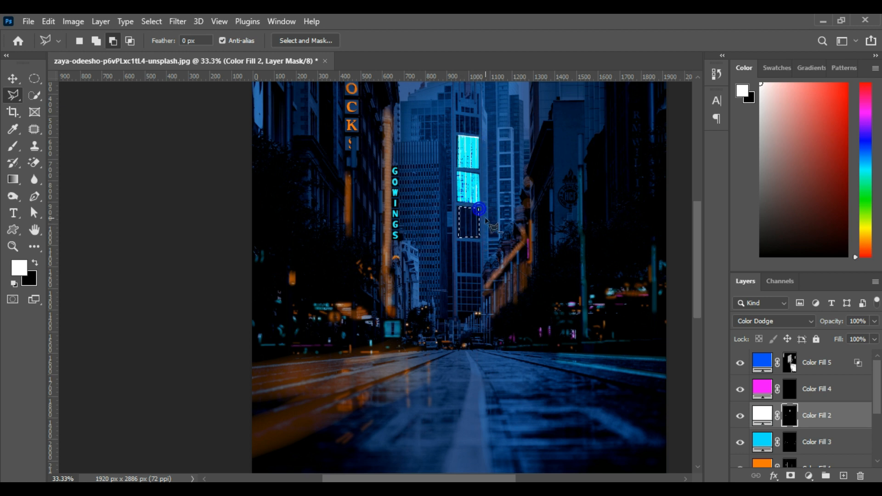
key(alt+BackSpace)
key(ctrl+d)
Step: Select the tower's two lowest window panels together and fill them with white on Color Fill 2's mask
click(480, 242)
click(480, 272)
click(458, 272)
click(458, 243)
click(479, 242)
shift+click(479, 278)
click(480, 302)
click(477, 312)
click(462, 323)
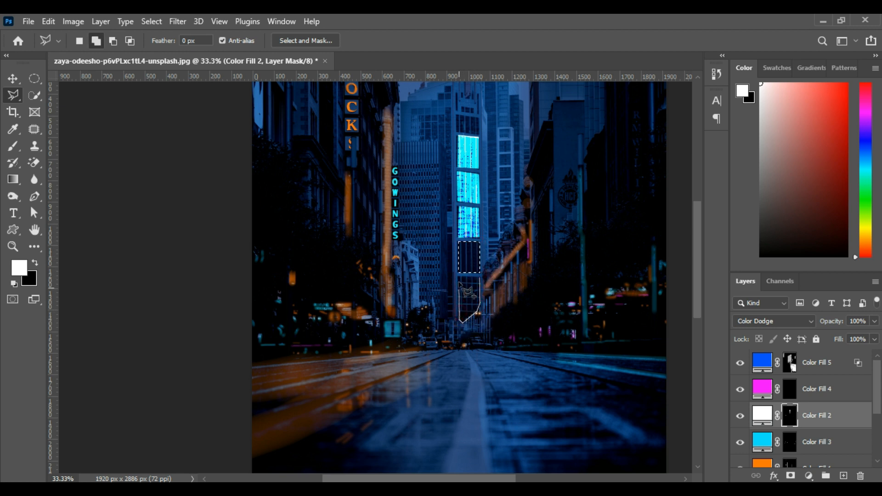
click(480, 277)
key(alt+BackSpace)
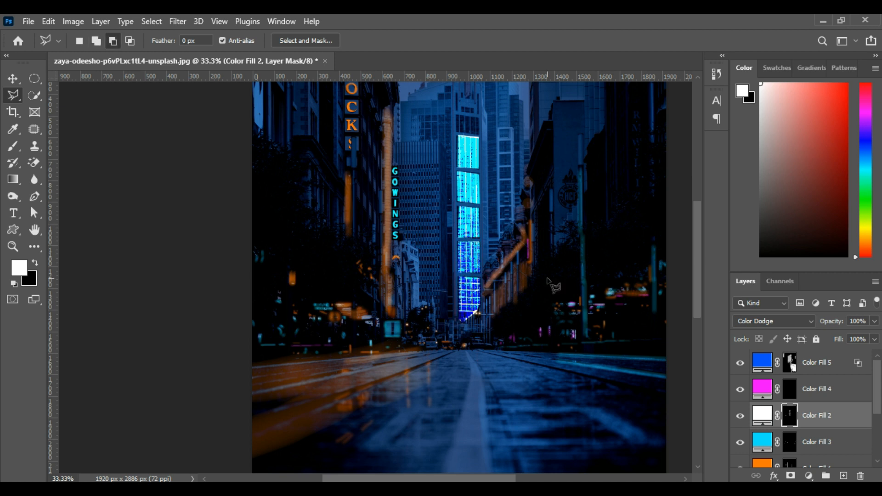
Step: Outline the short window panel at the top of the tower and fill it with white on Color Fill 2's mask
scroll(505, 284, up, 2)
click(478, 174)
click(457, 174)
click(457, 157)
click(479, 156)
click(479, 174)
key(alt+BackSpace)
key(ctrl+d)
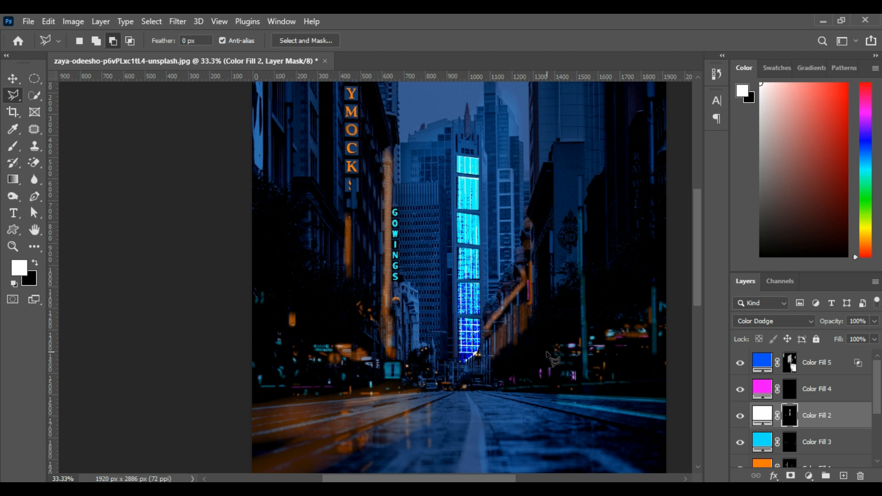
Step: Paint a faint blue glow around the tower's lit panels on Color Fill 5's mask, using the 18 px brush at 1% flow
scroll(547, 355, down, 2)
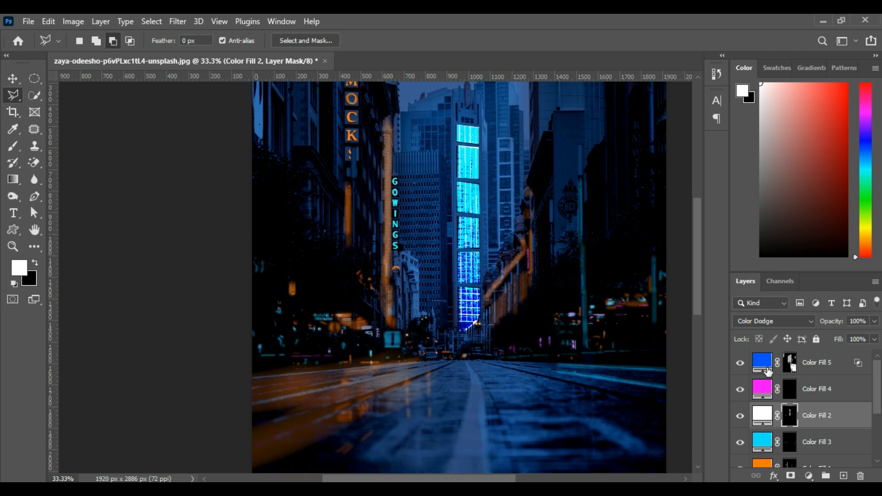
click(789, 363)
click(13, 146)
click(453, 130)
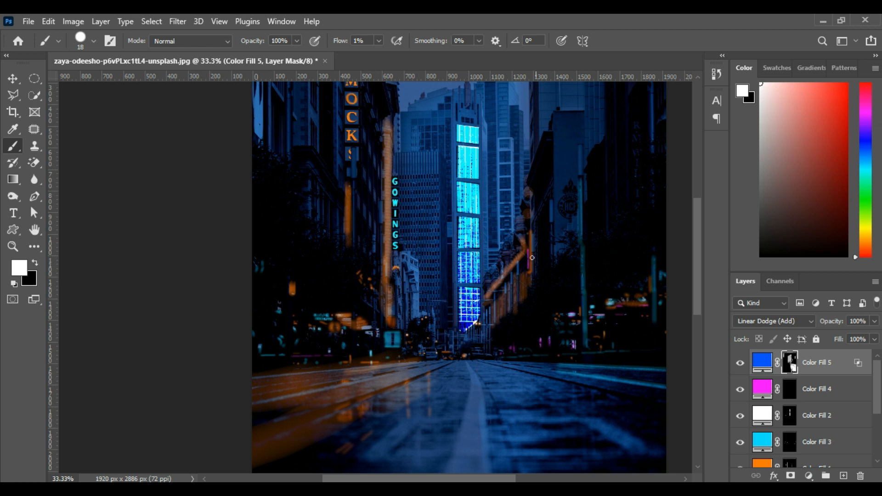
Step: Dab small lit windows onto the building beside the GOWINGS sign at 6% flow, on the masks of Color Fill 2 and Color Fill 3
click(791, 419)
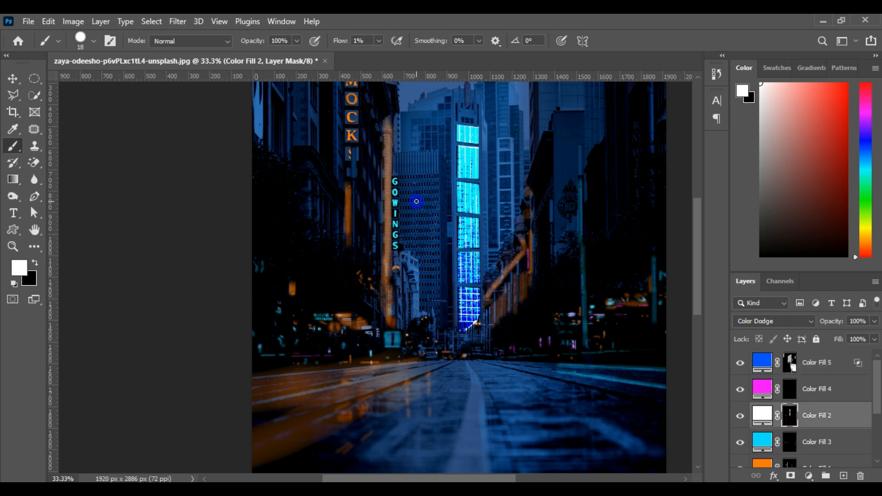
drag(343, 43, 344, 43)
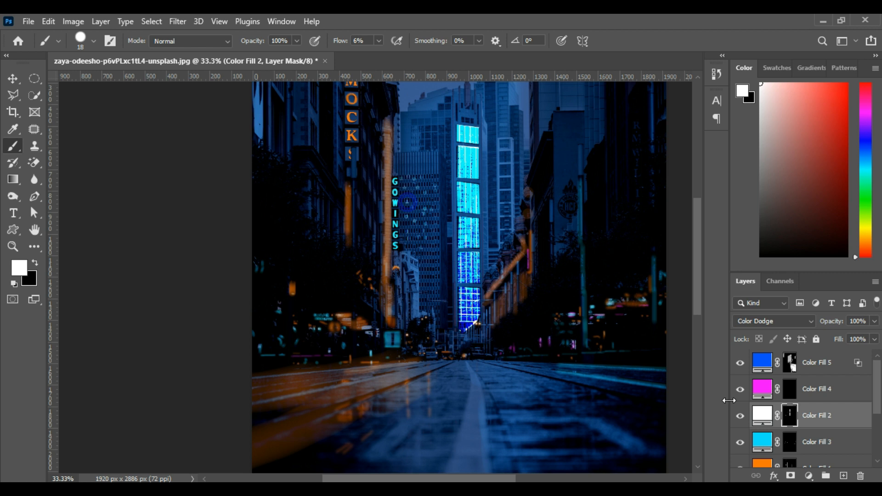
key(alt+bracketleft)
drag(338, 40, 342, 40)
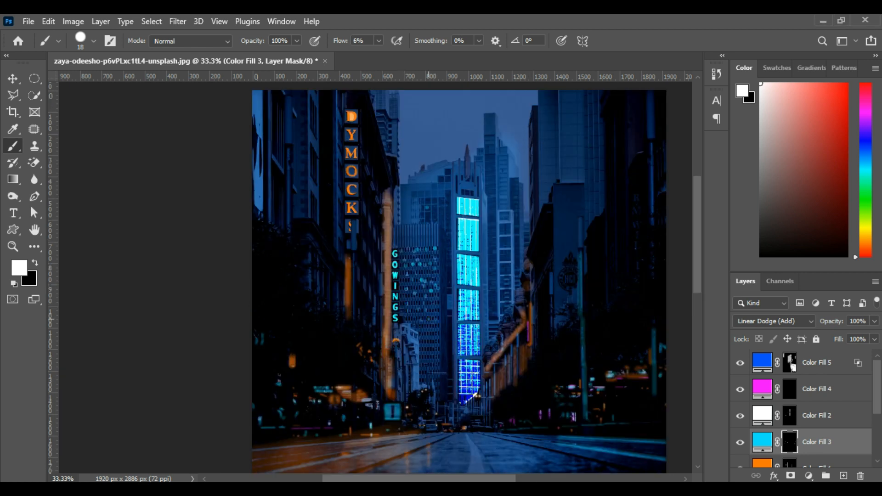
Step: Switch to a soft round 18 px brush and paint more cyan lit windows beside the GOWINGS sign on Color Fill 3's mask
click(781, 415)
click(94, 41)
click(48, 161)
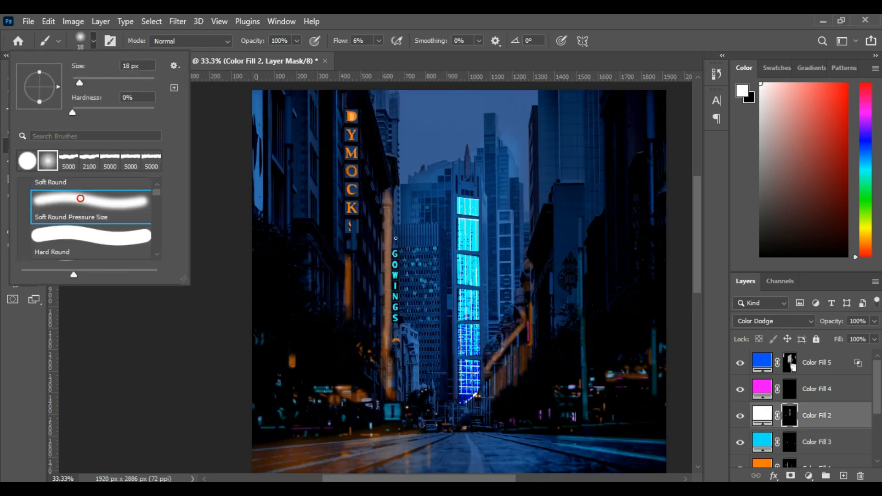
click(421, 262)
click(788, 445)
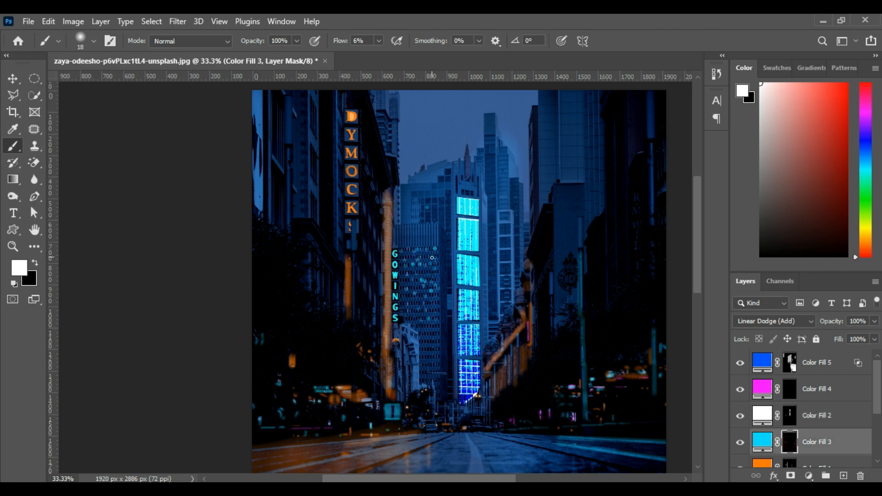
click(431, 264)
mouse_move(439, 254)
mouse_down()
mouse_move(397, 259)
mouse_move(402, 274)
mouse_move(424, 274)
mouse_move(402, 284)
mouse_move(435, 281)
mouse_move(402, 282)
mouse_move(412, 302)
mouse_move(429, 297)
mouse_move(400, 301)
mouse_move(419, 314)
mouse_move(403, 320)
mouse_up()
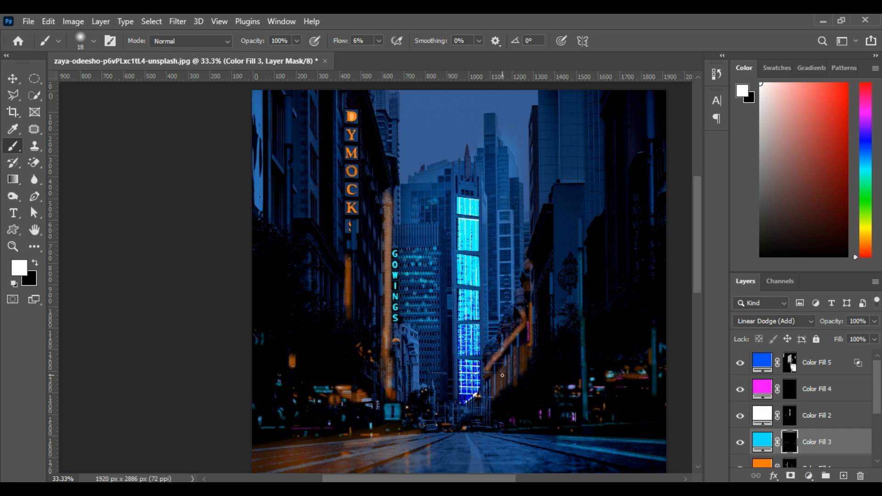
Step: Adjust Color Fill 1's advanced blending options so the building texture shows through the orange glow
scroll(845, 408, down, 1)
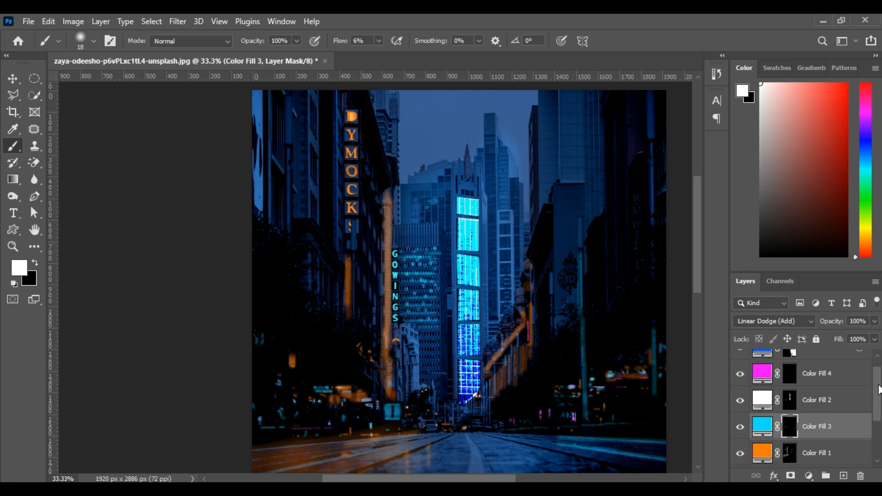
scroll(452, 306, down, 2)
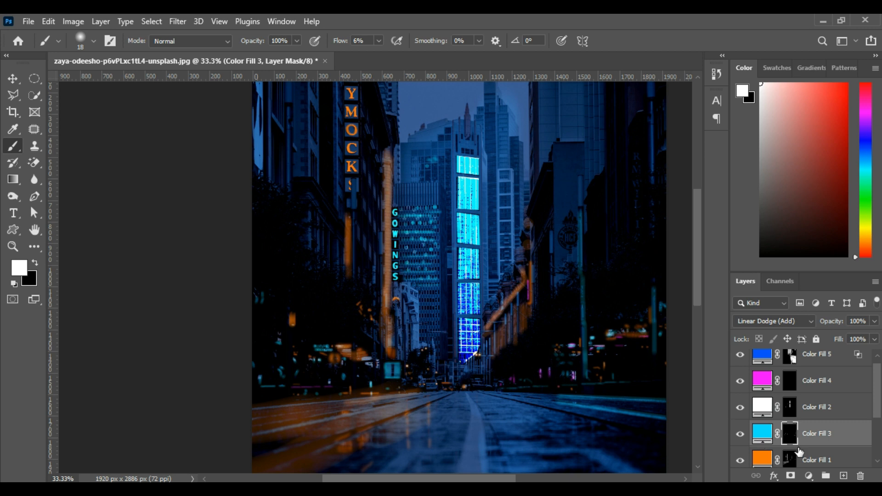
scroll(559, 420, down, 3)
scroll(559, 419, up, 1)
scroll(560, 419, down, 1)
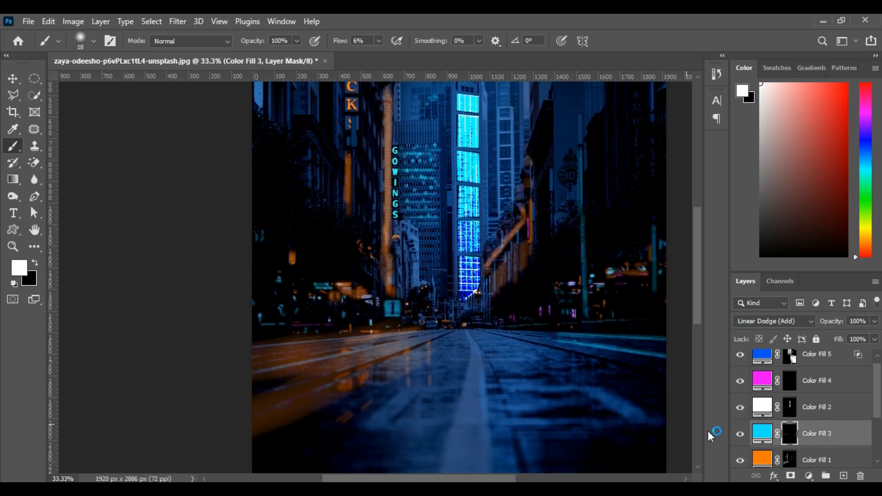
scroll(765, 413, down, 2)
click(764, 411)
click(775, 477)
click(788, 356)
mouse_move(623, 425)
mouse_down()
mouse_move(634, 425)
mouse_move(624, 428)
mouse_up()
mouse_move(864, 179)
mouse_down()
mouse_move(697, 420)
mouse_move(715, 348)
mouse_up()
click(748, 367)
key(b)
Step: Paint cyan light along the tall poles on the right side of the street on Color Fill 3's mask
scroll(610, 335, up, 3)
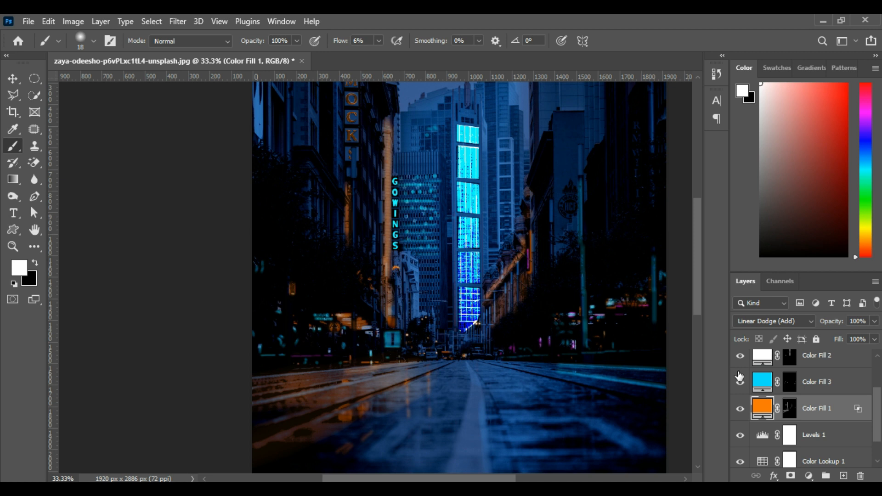
click(790, 384)
drag(581, 150, 581, 196)
drag(656, 309, 655, 323)
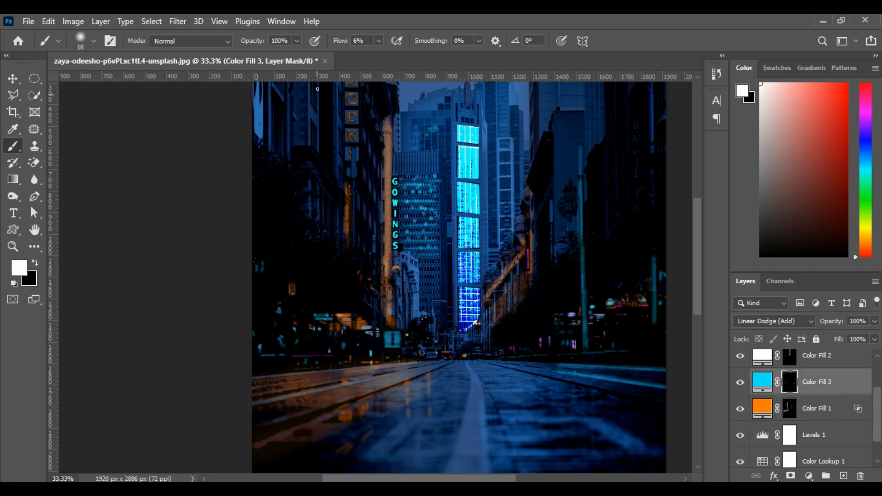
Step: Enlarge the brush to 28 px and dab orange light beside the tower's base on Color Fill 1's mask
click(93, 42)
drag(80, 83, 83, 82)
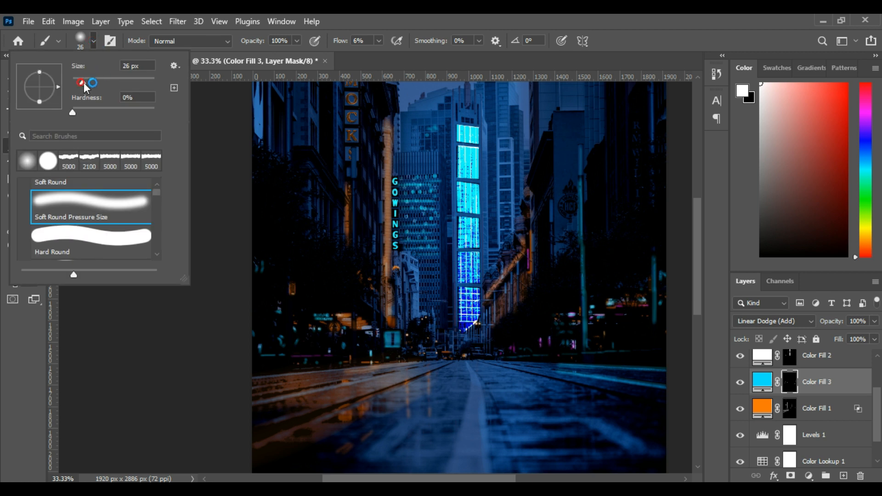
click(553, 207)
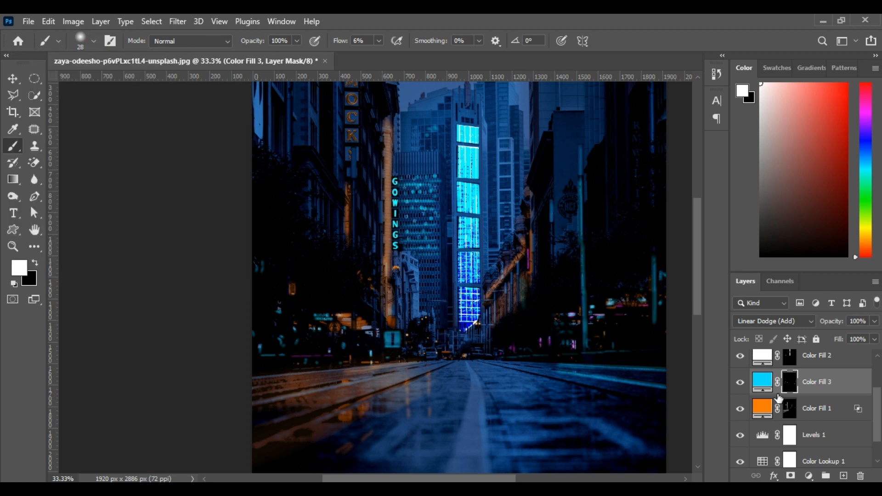
click(790, 408)
click(500, 299)
drag(500, 302, 497, 307)
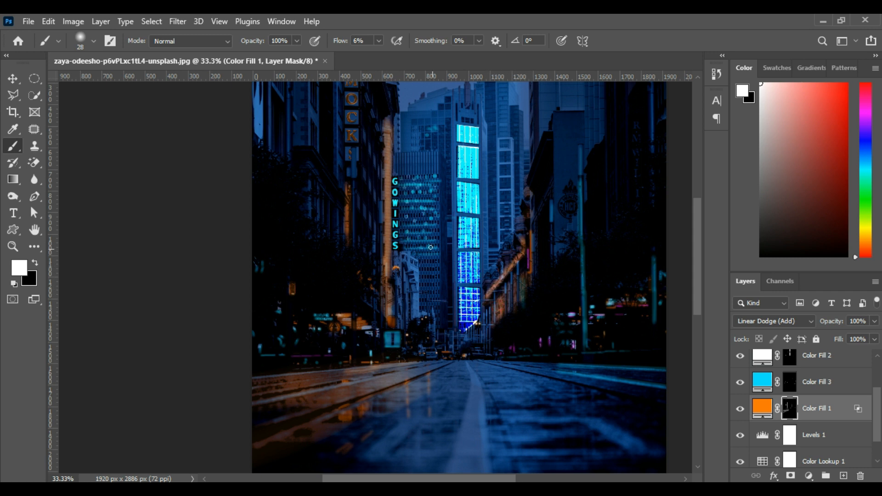
Step: Move Color Fill 3 below Color Fill 1 and paint cyan light behind the D and Y of the DYMOCKS sign on its mask
scroll(470, 288, up, 1)
drag(820, 382, 813, 421)
click(790, 408)
scroll(358, 193, up, 3)
drag(357, 143, 349, 170)
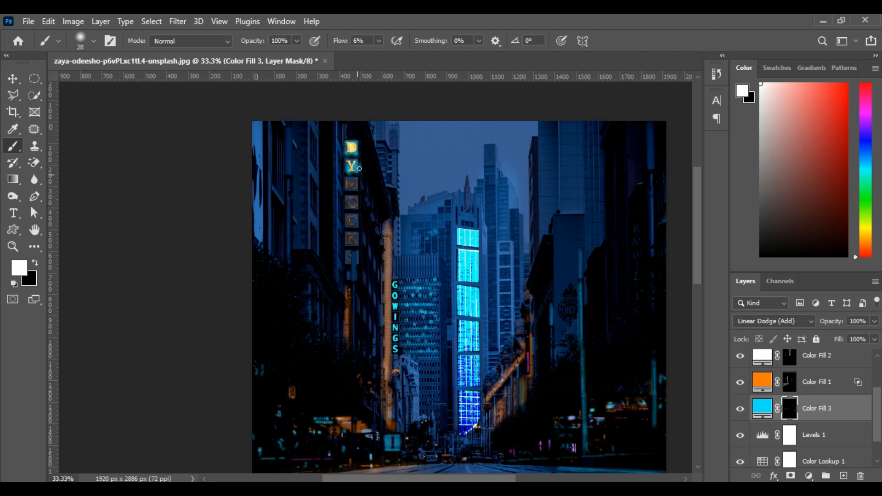
Step: Enlarge the brush to 36 px and paint cyan light behind the remaining DYMOCKS letters on Color Fill 3's mask
key(ctrl+plus)
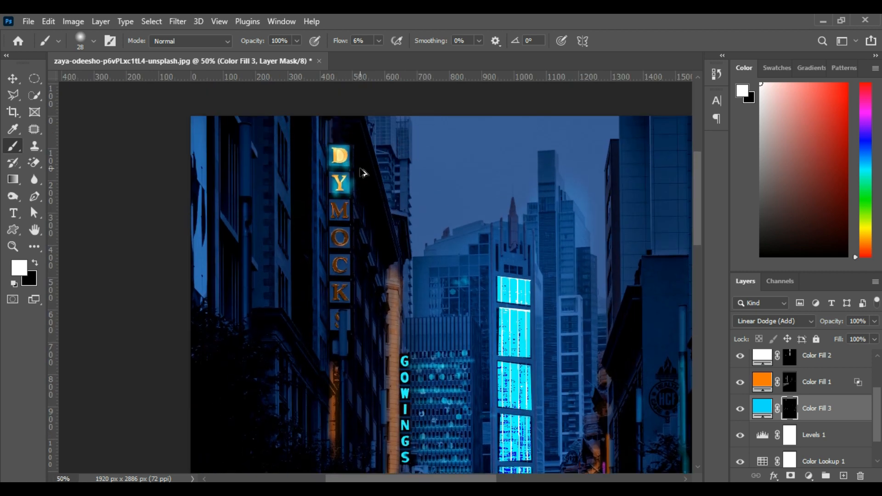
key(ctrl+plus)
click(94, 41)
drag(82, 82, 87, 84)
click(322, 113)
mouse_move(317, 145)
mouse_down()
mouse_move(336, 138)
mouse_move(337, 158)
mouse_move(322, 179)
mouse_move(338, 178)
mouse_move(317, 201)
mouse_move(338, 195)
mouse_move(328, 196)
mouse_move(331, 225)
mouse_move(316, 226)
mouse_move(317, 215)
mouse_move(317, 233)
mouse_move(338, 236)
mouse_move(338, 214)
mouse_move(330, 229)
mouse_move(323, 218)
mouse_move(339, 212)
mouse_move(316, 210)
mouse_move(338, 210)
mouse_move(339, 230)
mouse_move(337, 220)
mouse_move(337, 231)
mouse_move(322, 232)
mouse_move(317, 210)
mouse_move(319, 223)
mouse_move(337, 217)
mouse_move(330, 226)
mouse_move(332, 252)
mouse_move(338, 247)
mouse_move(321, 246)
mouse_move(337, 246)
mouse_move(339, 266)
mouse_move(323, 244)
mouse_move(336, 252)
mouse_move(324, 304)
mouse_move(321, 290)
mouse_move(323, 301)
mouse_move(340, 286)
mouse_move(330, 278)
mouse_move(331, 364)
mouse_up()
scroll(323, 219, down, 2)
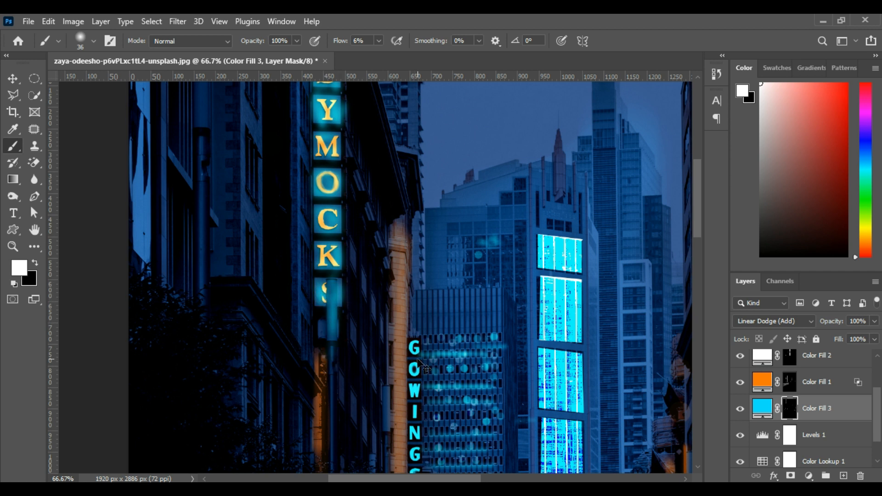
Step: Lower the brush flow to 2% and paint a faint cyan glow on the building above the GOWINGS block
key(ctrl+minus)
key(ctrl+minus)
key(ctrl+minus)
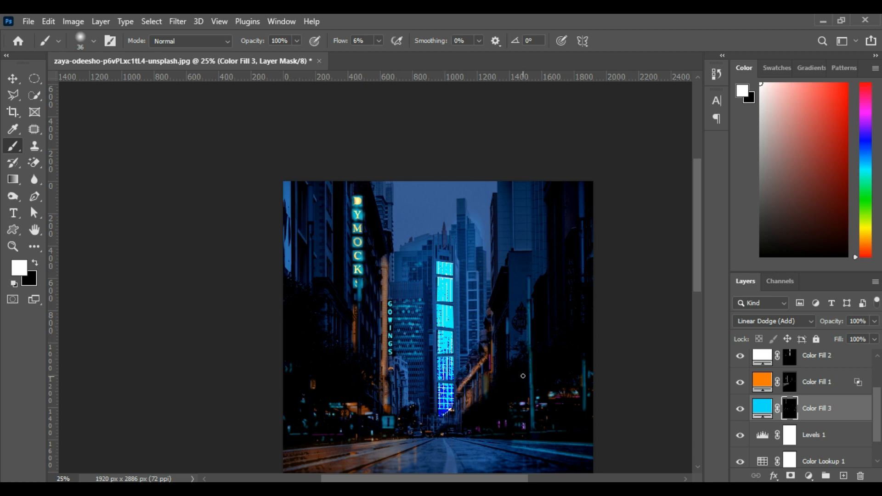
scroll(527, 376, down, 5)
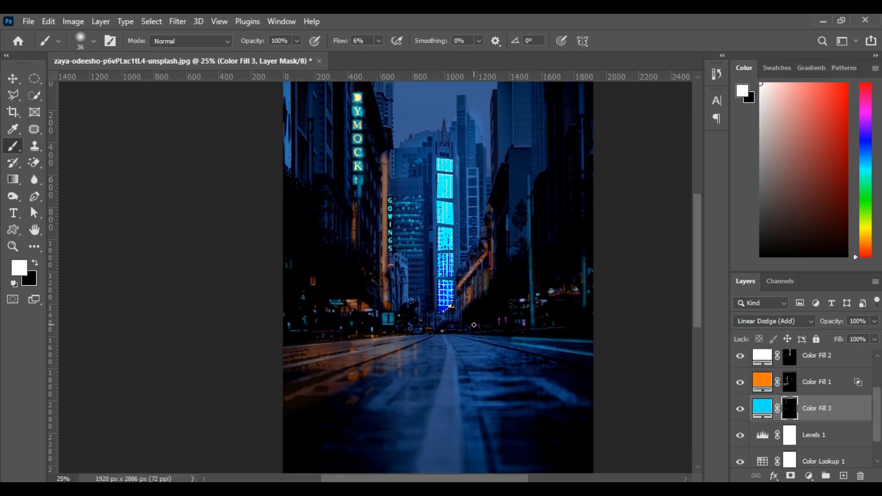
scroll(473, 325, down, 1)
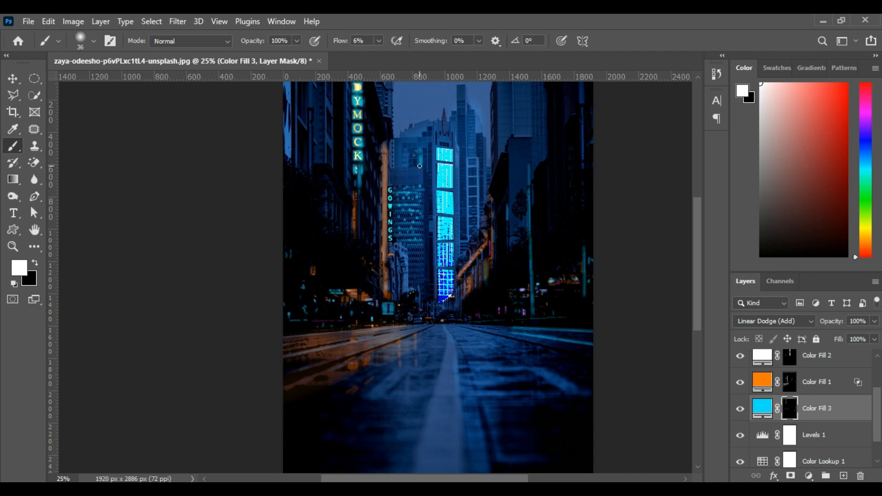
drag(341, 47, 339, 47)
drag(413, 152, 417, 152)
scroll(505, 372, down, 2)
scroll(578, 441, up, 3)
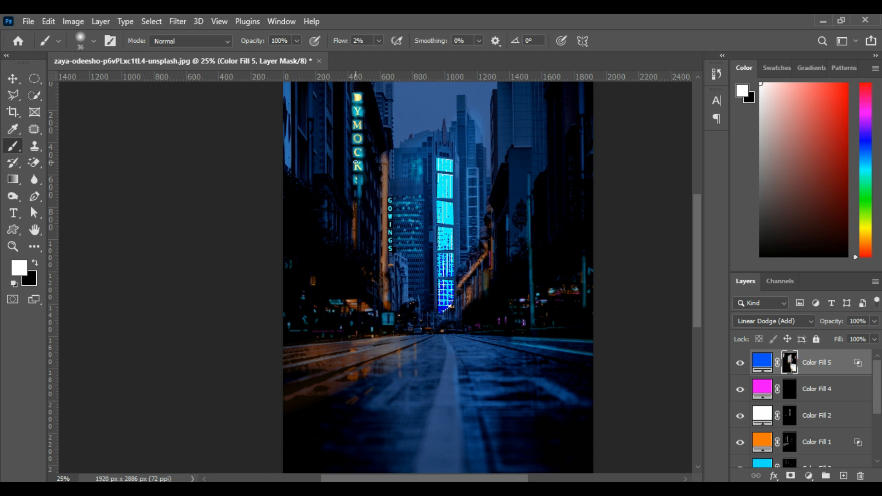
scroll(321, 179, up, 3)
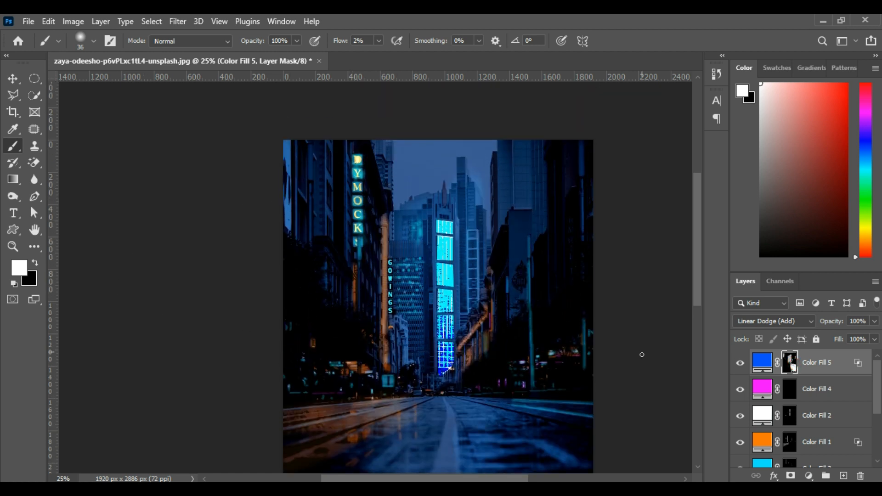
Step: Soften the DYMOCKS sign's cyan glow by painting black on Color Fill 3's mask with a 61 px brush
drag(879, 385, 878, 405)
mouse_move(817, 421)
mouse_down()
mouse_move(822, 391)
mouse_move(810, 436)
mouse_up()
click(740, 400)
click(740, 401)
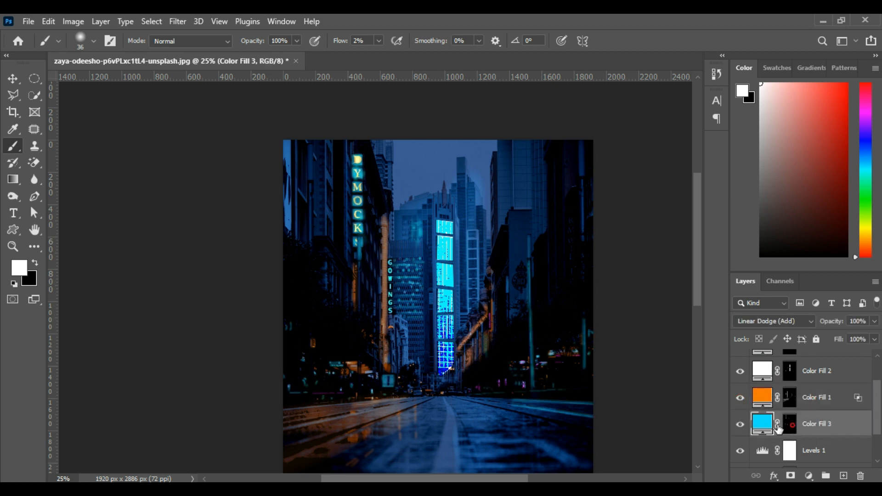
click(789, 423)
click(35, 262)
click(94, 43)
drag(87, 84, 97, 84)
mouse_move(357, 161)
mouse_down()
mouse_move(356, 223)
mouse_move(359, 178)
mouse_up()
mouse_move(355, 147)
mouse_down()
mouse_move(357, 180)
mouse_move(361, 157)
mouse_up()
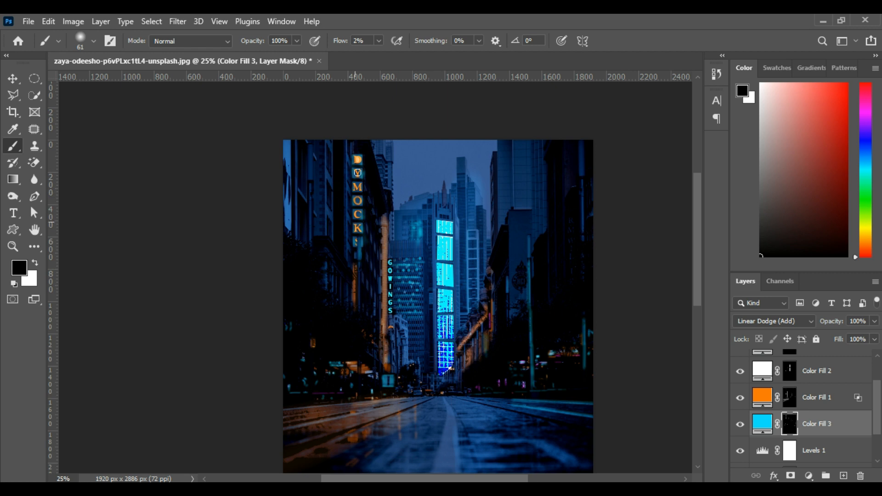
Step: Reduce the brush to 28 px and paint black inside the DYMOCKS sign's letter D on Color Fill 1's mask
key(ctrl+plus)
key(ctrl+plus)
scroll(355, 216, up, 2)
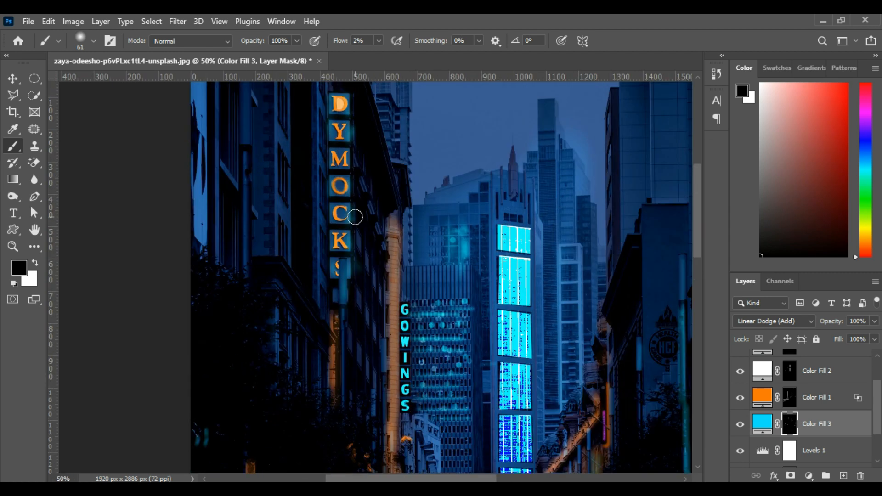
key(ctrl+plus)
scroll(358, 212, up, 2)
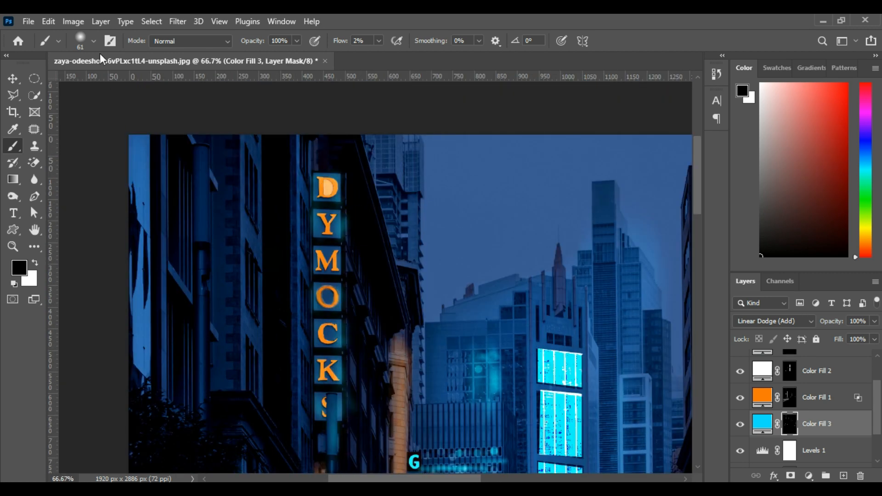
click(94, 41)
drag(93, 83, 83, 82)
click(35, 339)
click(788, 397)
drag(331, 185, 327, 187)
key(x)
click(36, 264)
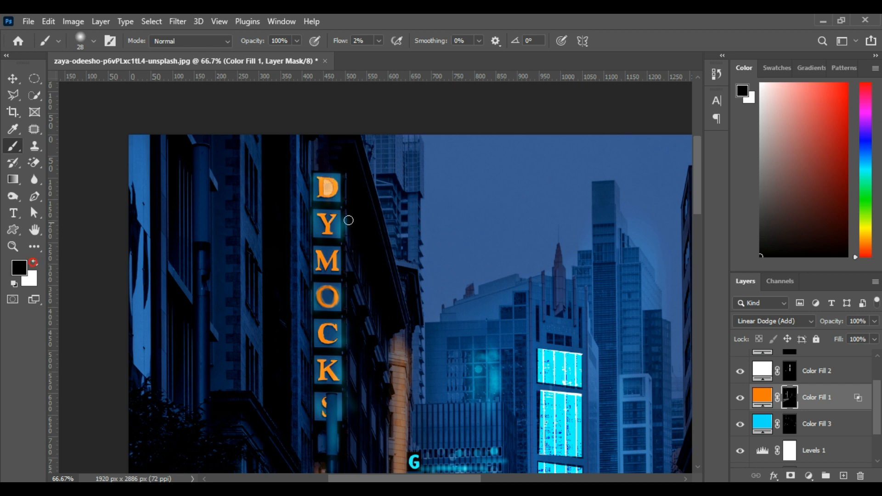
drag(329, 193, 328, 189)
Step: Group all layers above the Background and toggle the group's visibility to compare the night effect with the original photo
key(ctrl+minus)
key(ctrl+minus)
key(ctrl+minus)
scroll(460, 230, up, 5)
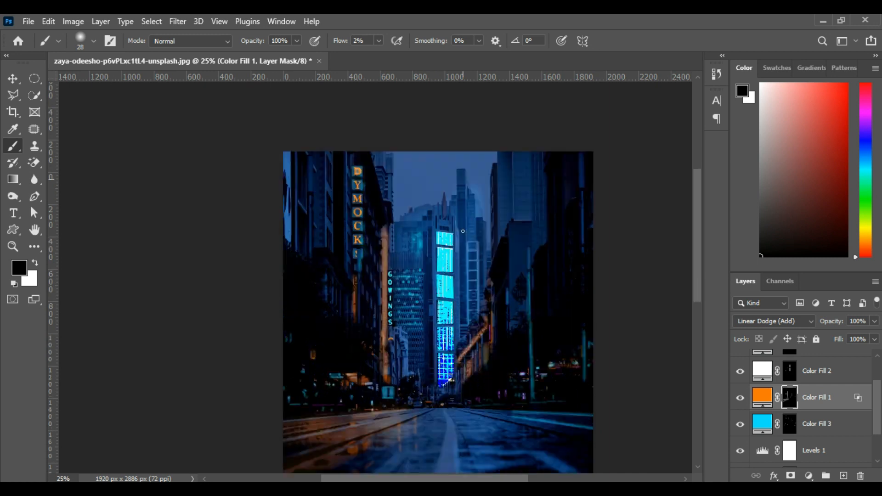
scroll(460, 231, down, 2)
scroll(438, 278, right, 3)
mouse_move(878, 410)
mouse_down()
mouse_move(877, 386)
mouse_move(879, 418)
mouse_up()
click(840, 362)
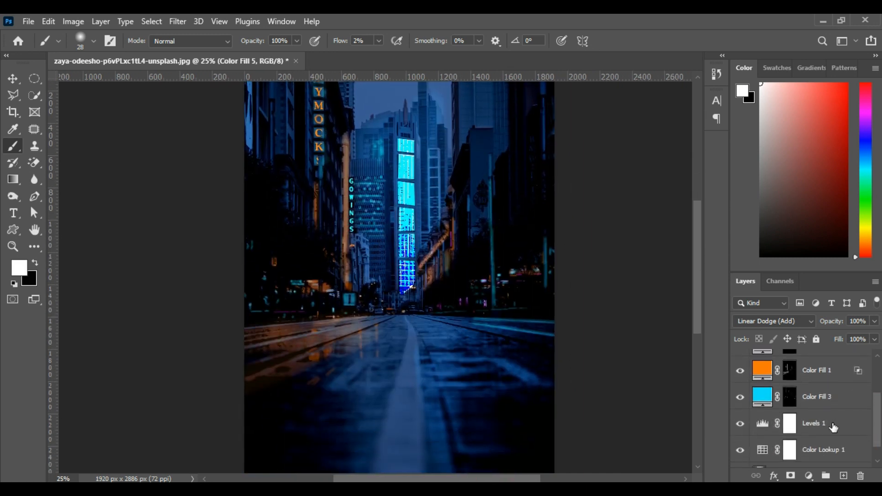
shift+click(838, 453)
scroll(845, 436, down, 1)
key(ctrl+g)
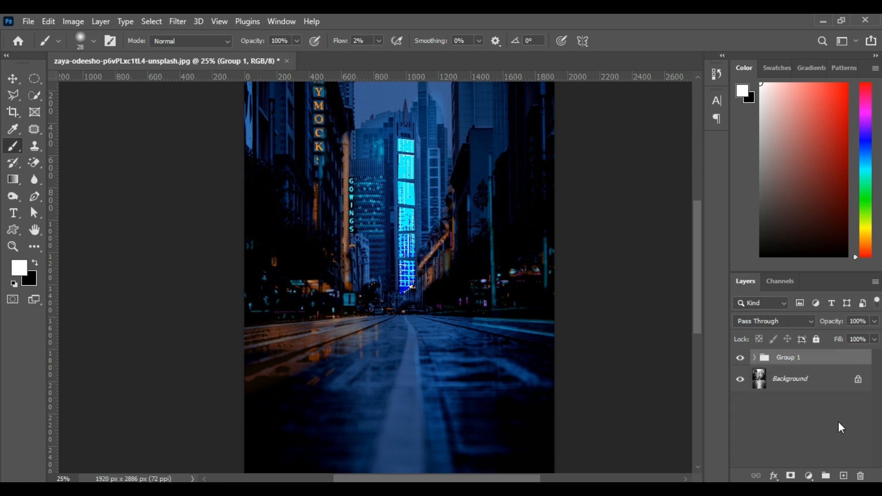
click(740, 359)
click(740, 359)
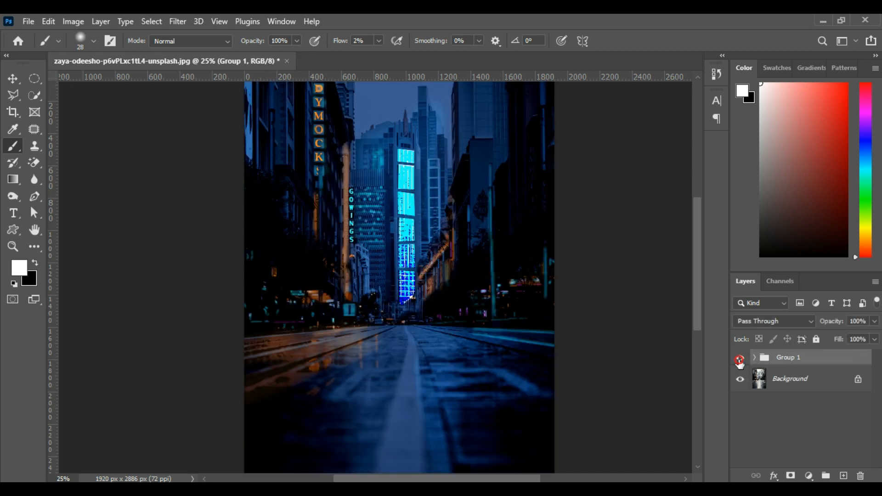